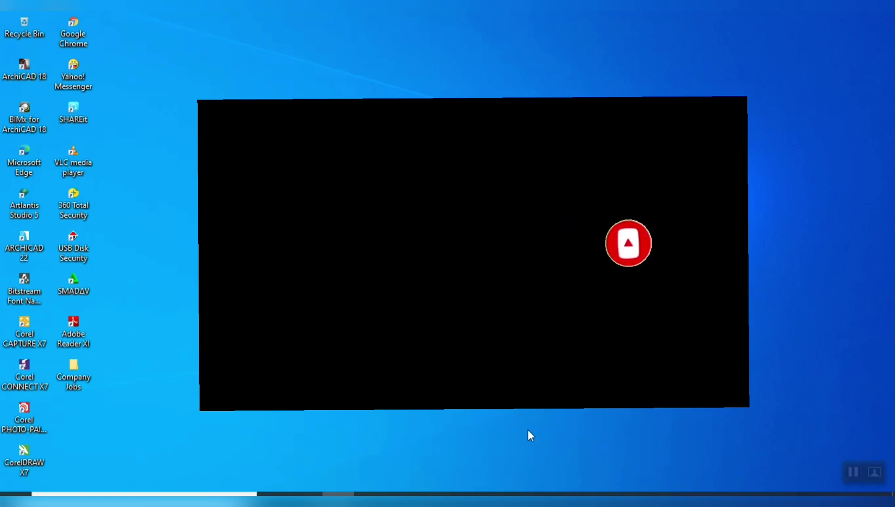
Examine the roof and porch design in the house renders 3bedroom_2.jpg, 3bedroom1_3.jpg and 3bedroom.jpg in Photos.
{"action": "mouse_move", "coordinate": [498, 499]}
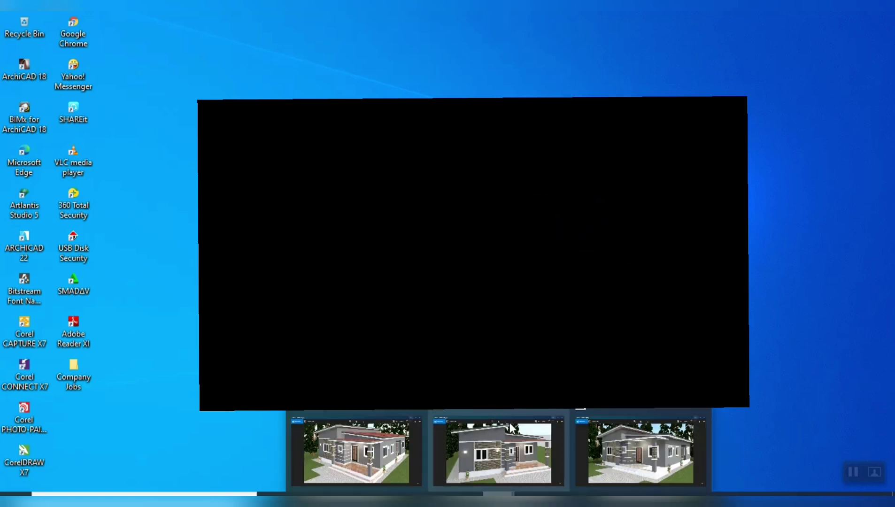
{"action": "left_click", "coordinate": [366, 454]}
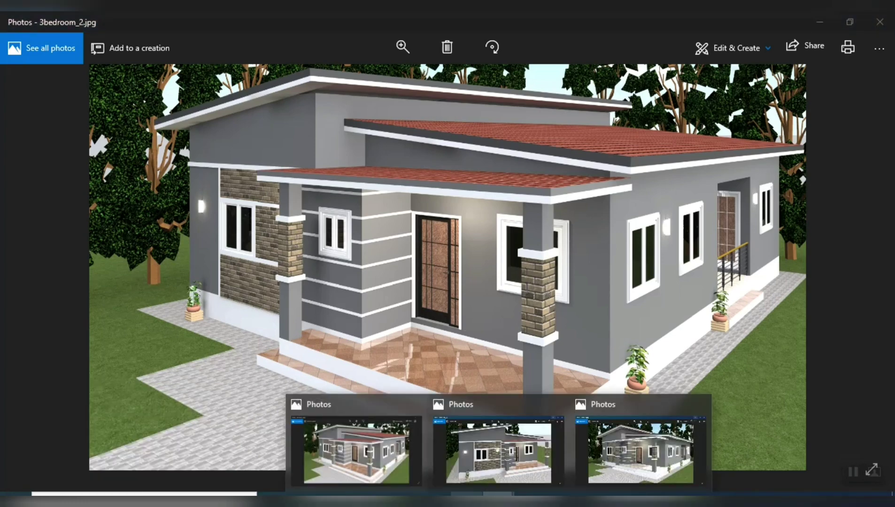
{"action": "left_click", "coordinate": [499, 453]}
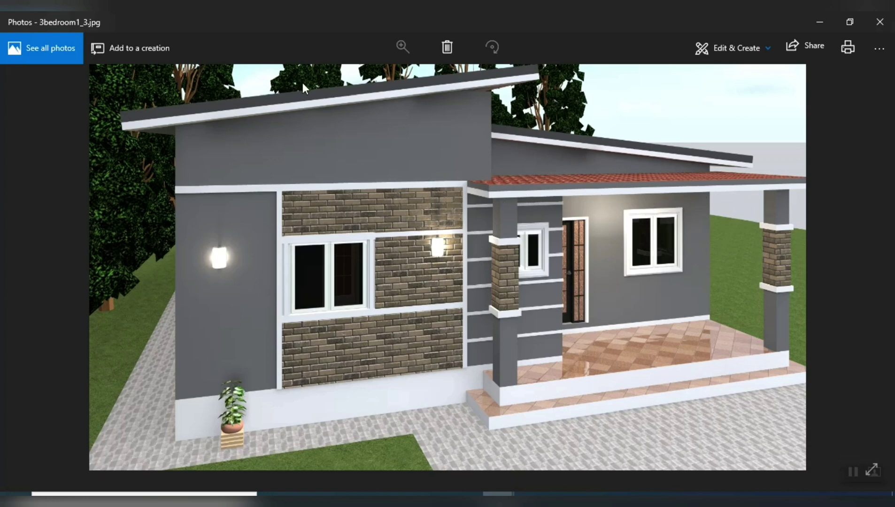
{"action": "mouse_move", "coordinate": [560, 473]}
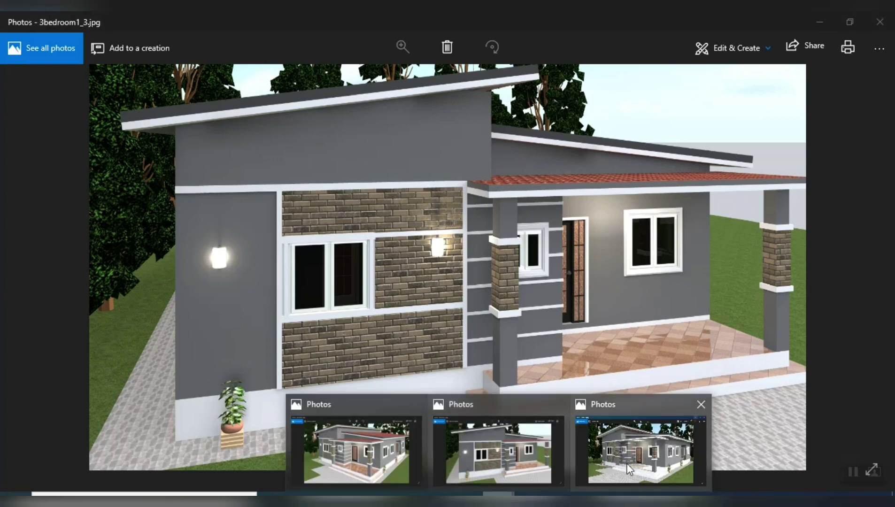
{"action": "left_click", "coordinate": [497, 451]}
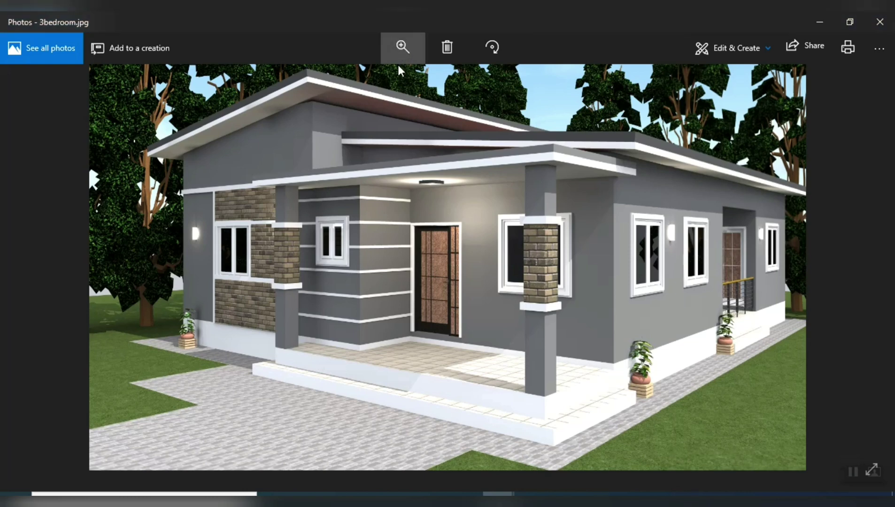
{"action": "left_click", "coordinate": [400, 61]}
{"action": "left_click_drag", "start_coordinate": [346, 79], "coordinate": [369, 81]}
{"action": "left_click_drag", "start_coordinate": [270, 152], "coordinate": [403, 414]}
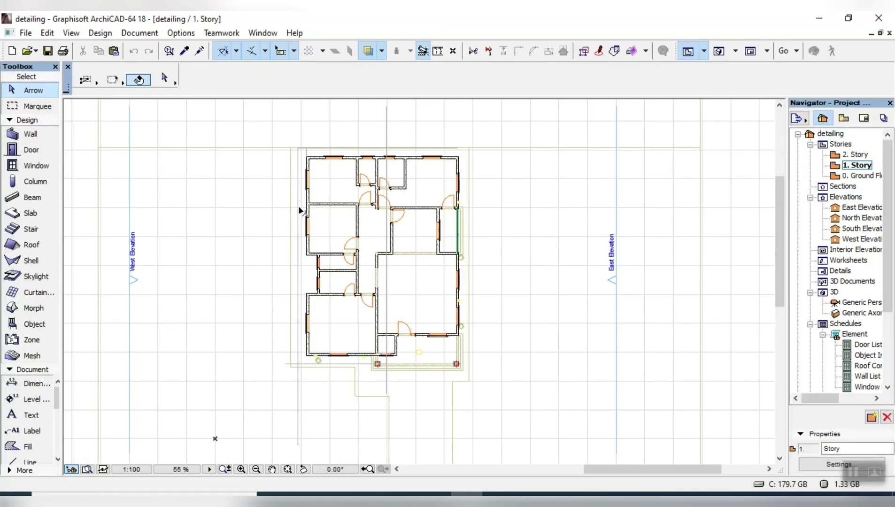
Examine the roofless house model in ArchiCAD's 3D perspective, viewing the front facade and porch from several angles.
{"action": "scroll", "coordinate": [287, 195], "scroll_direction": "up", "scroll_amount": 2}
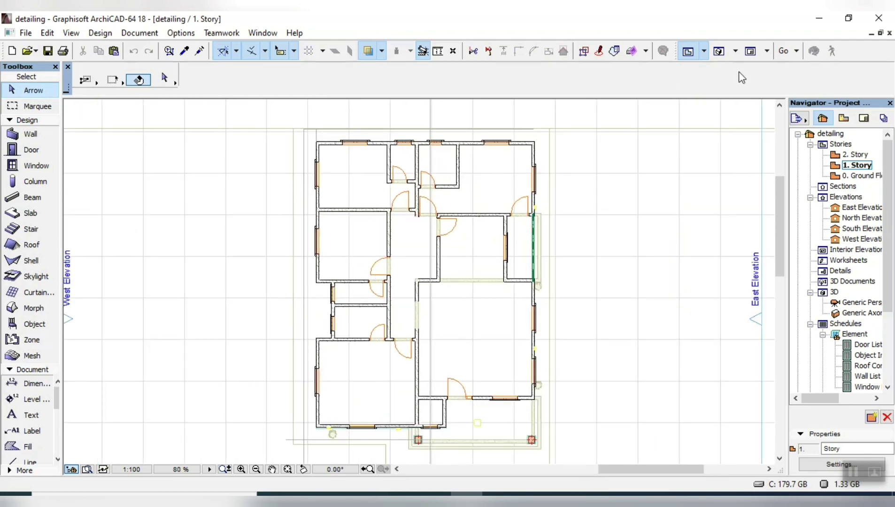
{"action": "left_click", "coordinate": [719, 50]}
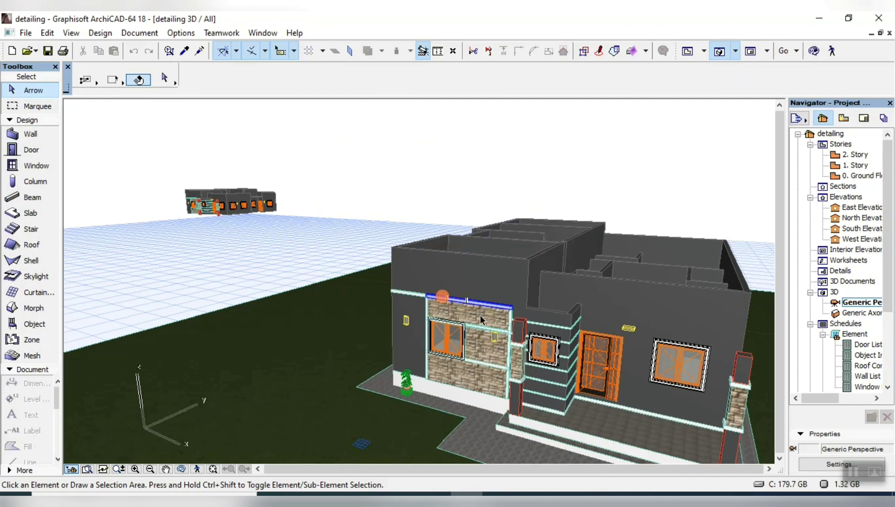
{"action": "mouse_move", "coordinate": [340, 367]}
{"action": "middle_mouse_down"}
{"action": "mouse_move", "coordinate": [330, 354]}
{"action": "mouse_move", "coordinate": [222, 310]}
{"action": "middle_mouse_up"}
{"action": "mouse_move", "coordinate": [256, 385]}
{"action": "middle_mouse_down"}
{"action": "mouse_move", "coordinate": [188, 352]}
{"action": "mouse_move", "coordinate": [137, 342]}
{"action": "middle_mouse_up"}
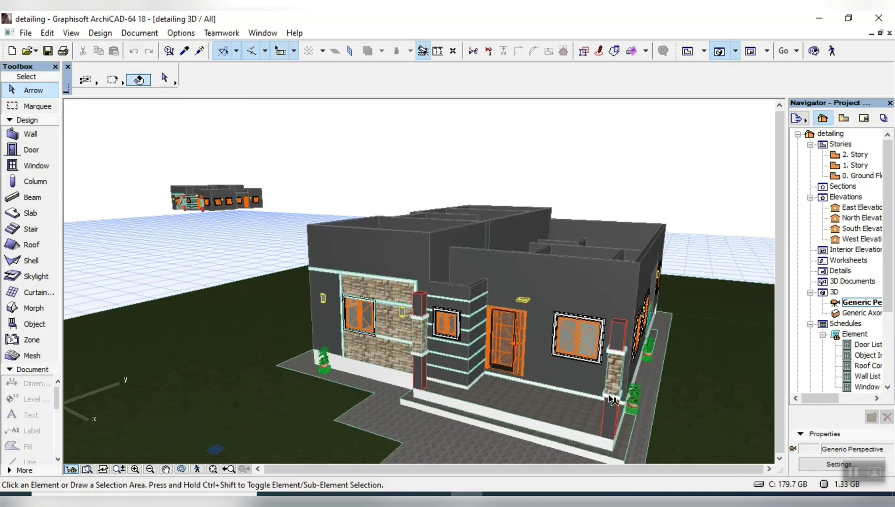
{"action": "scroll", "coordinate": [604, 390], "scroll_direction": "up", "scroll_amount": 1}
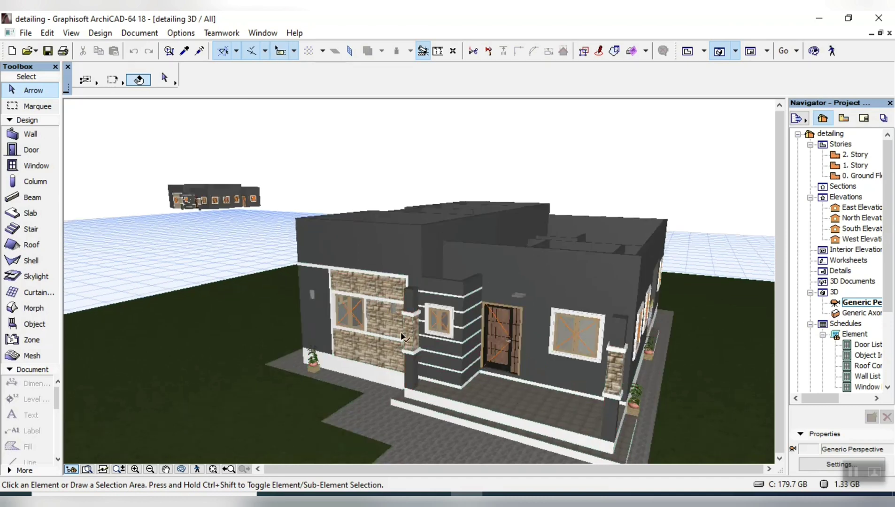
{"action": "left_click", "coordinate": [181, 469]}
{"action": "left_click_drag", "start_coordinate": [184, 386], "coordinate": [571, 367]}
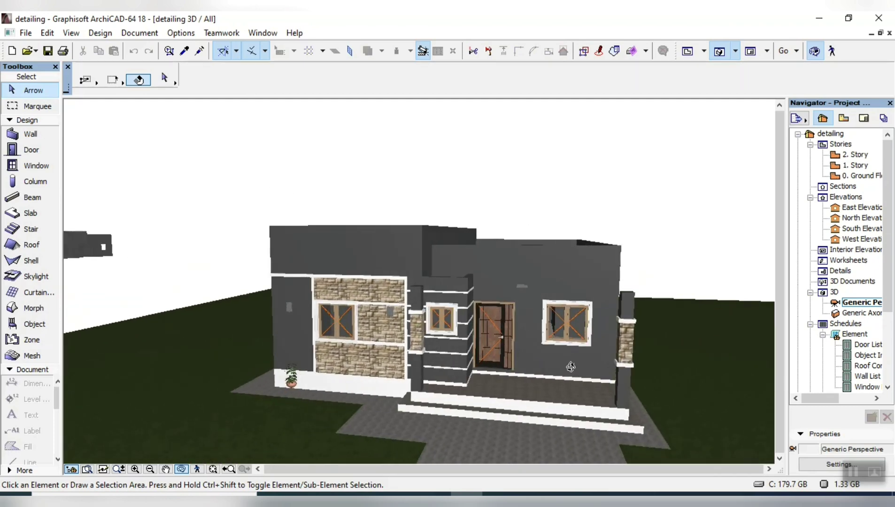
{"action": "left_click_drag", "start_coordinate": [641, 330], "coordinate": [580, 312]}
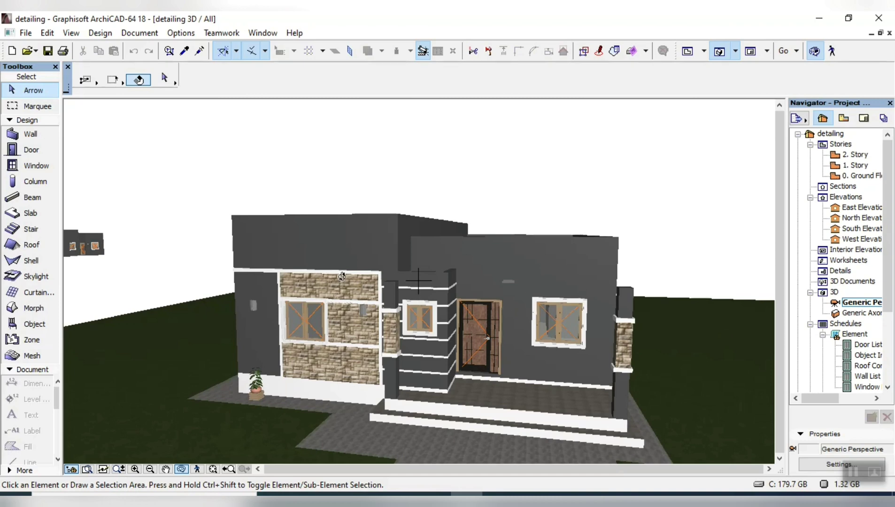
{"action": "left_click_drag", "start_coordinate": [480, 290], "coordinate": [391, 295]}
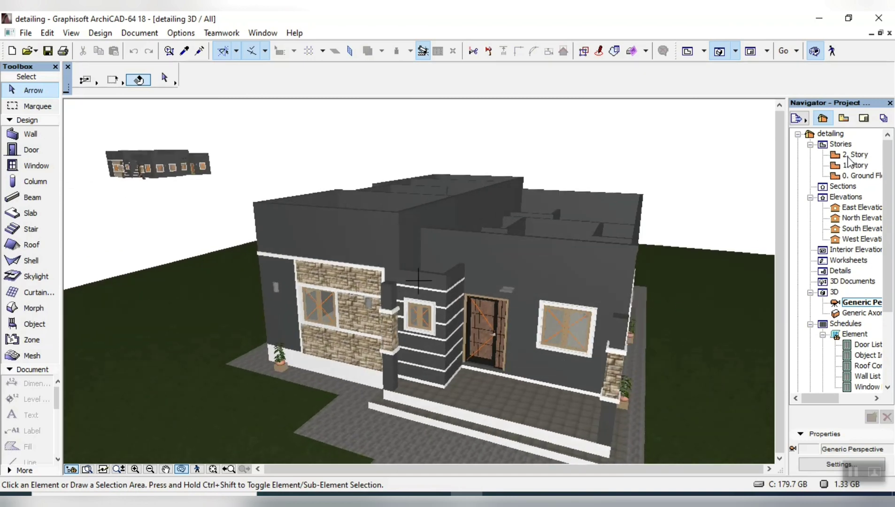
Return to the 1. Story floor plan at the front porch with its two columns.
{"action": "double_click", "coordinate": [855, 166]}
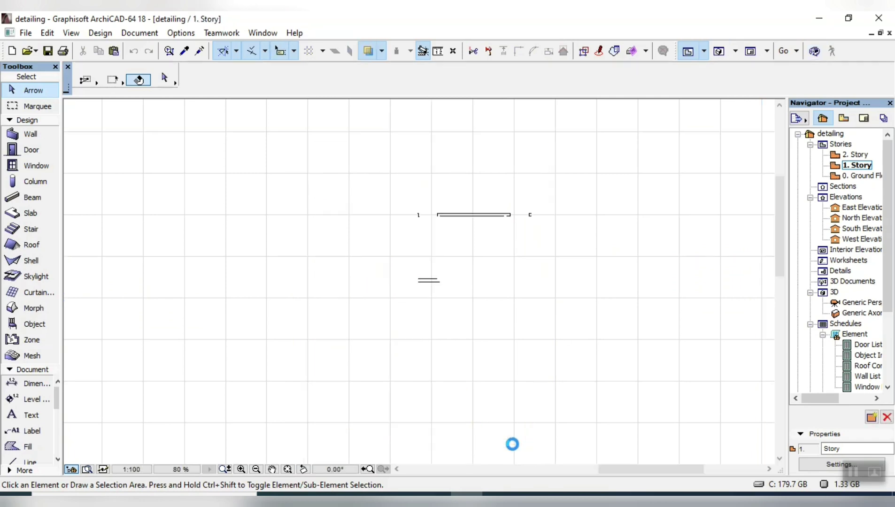
{"action": "middle_click_drag", "start_coordinate": [488, 450], "coordinate": [494, 320]}
{"action": "scroll", "coordinate": [489, 319], "scroll_direction": "up", "scroll_amount": 2}
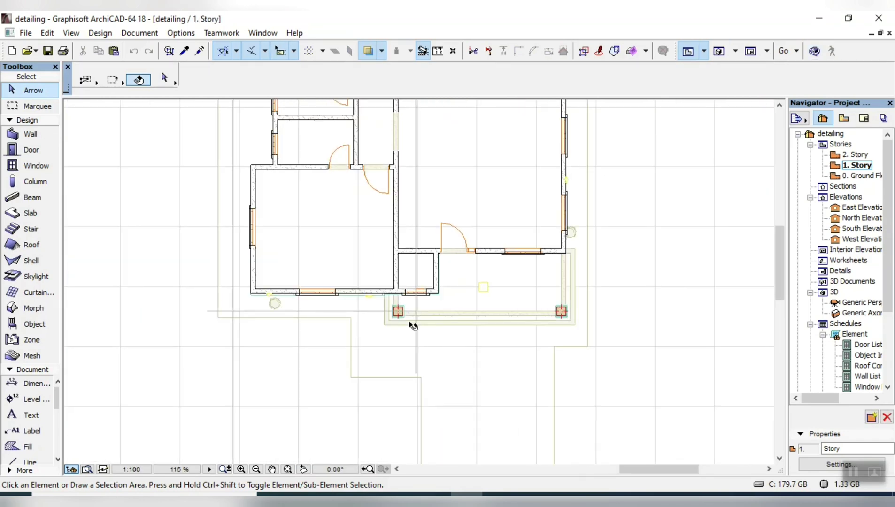
{"action": "scroll", "coordinate": [380, 301], "scroll_direction": "up", "scroll_amount": 2}
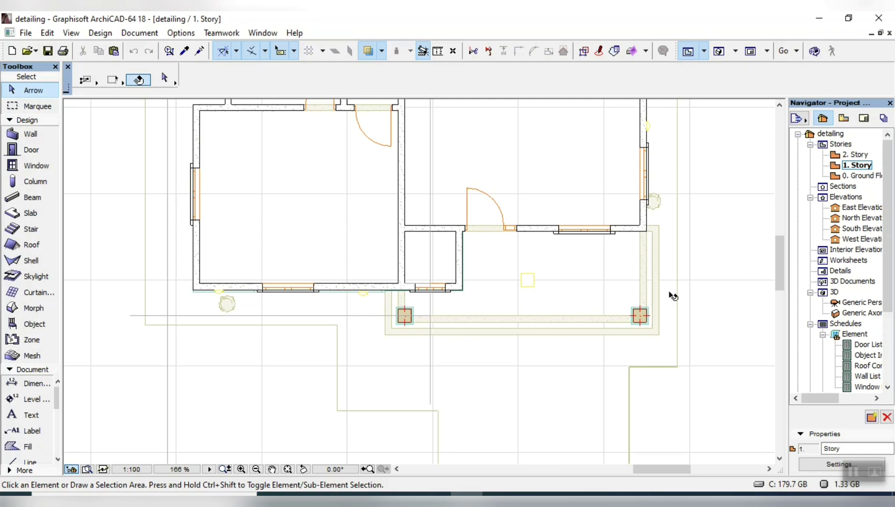
Set the slab defaults to a thickness of 100 and an elevation of 2000 above the home story.
{"action": "left_click", "coordinate": [28, 213]}
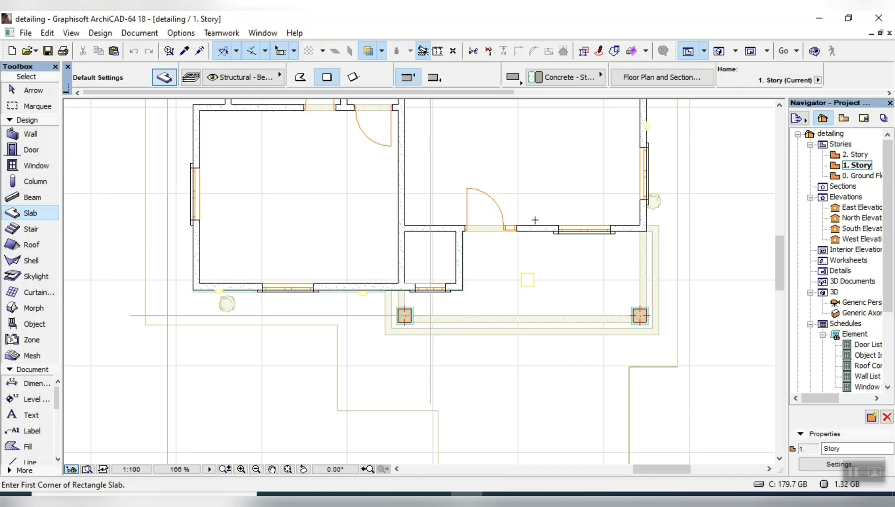
{"action": "key", "text": "ctrl+t"}
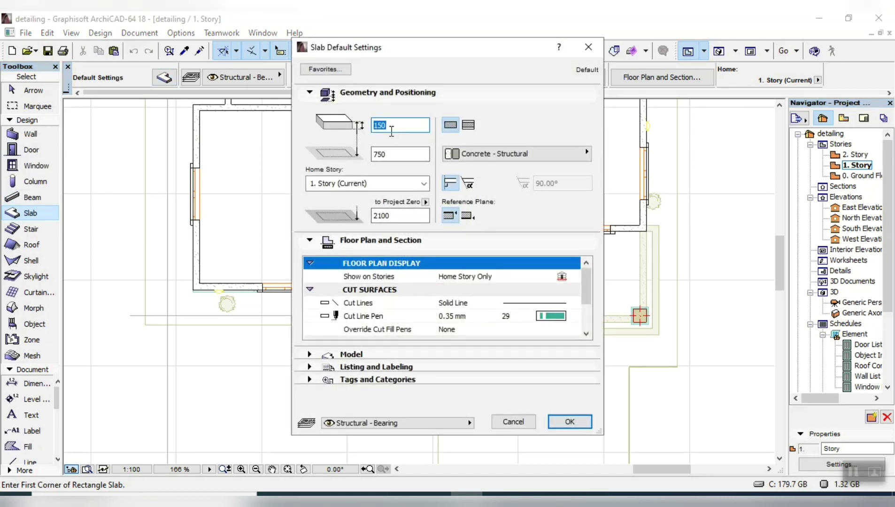
{"action": "type", "text": "100"}
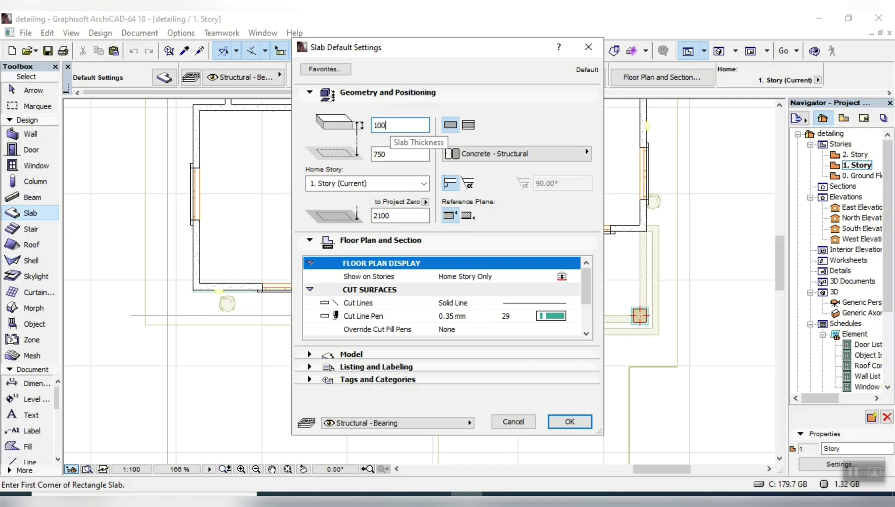
{"action": "left_click", "coordinate": [402, 155]}
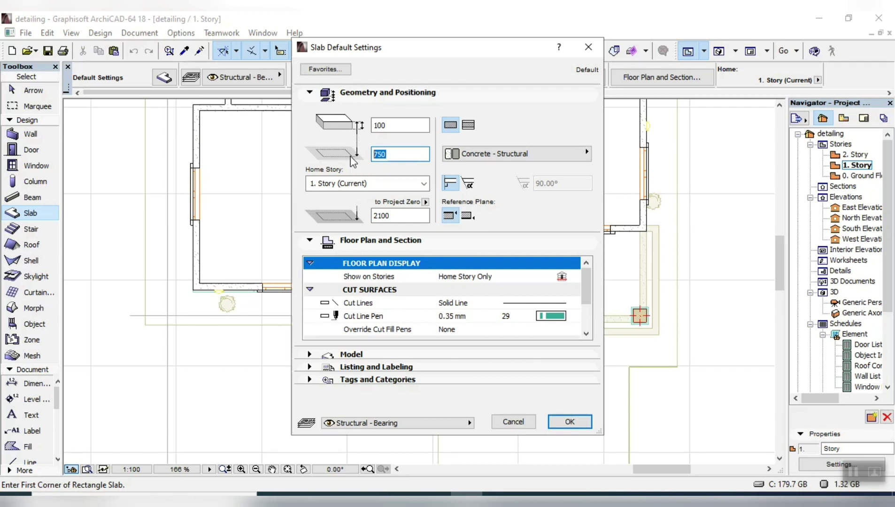
{"action": "type", "text": "2000"}
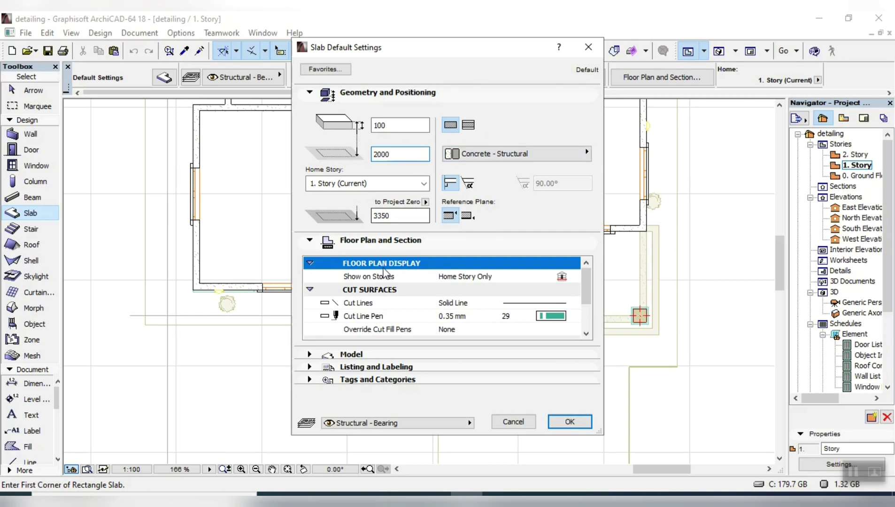
Override the default slab surfaces with Roof Tiles - French Brown on top, Stucco - White Rough on edges and Ceiling - Tile-60x60 underneath.
{"action": "left_click", "coordinate": [371, 354]}
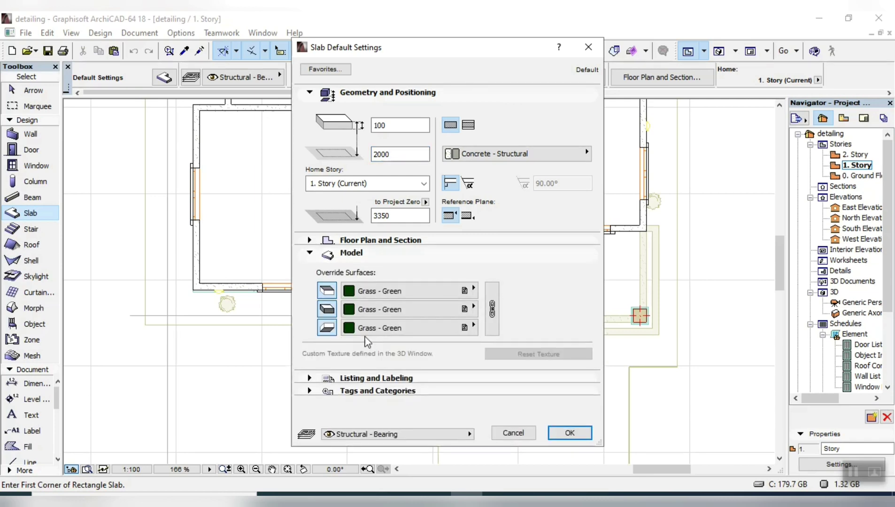
{"action": "left_click", "coordinate": [396, 291]}
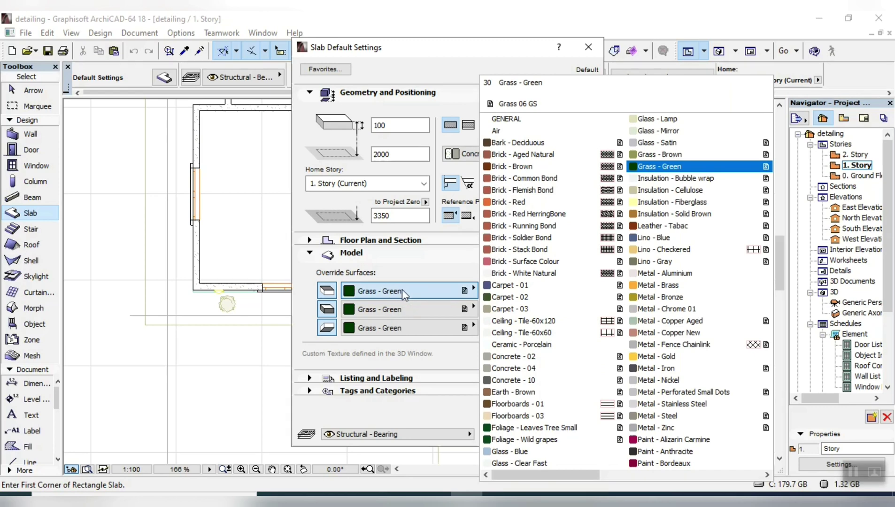
{"action": "scroll", "coordinate": [653, 207], "scroll_direction": "down", "scroll_amount": 3}
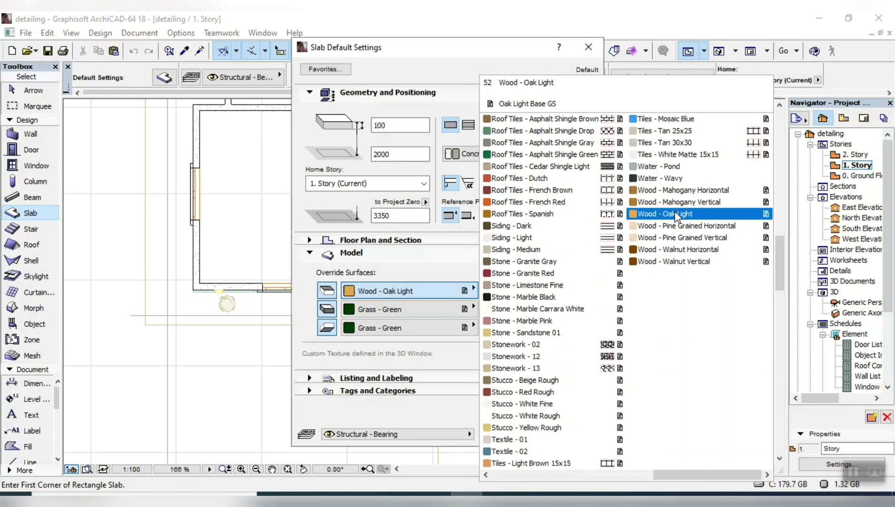
{"action": "left_click", "coordinate": [546, 194]}
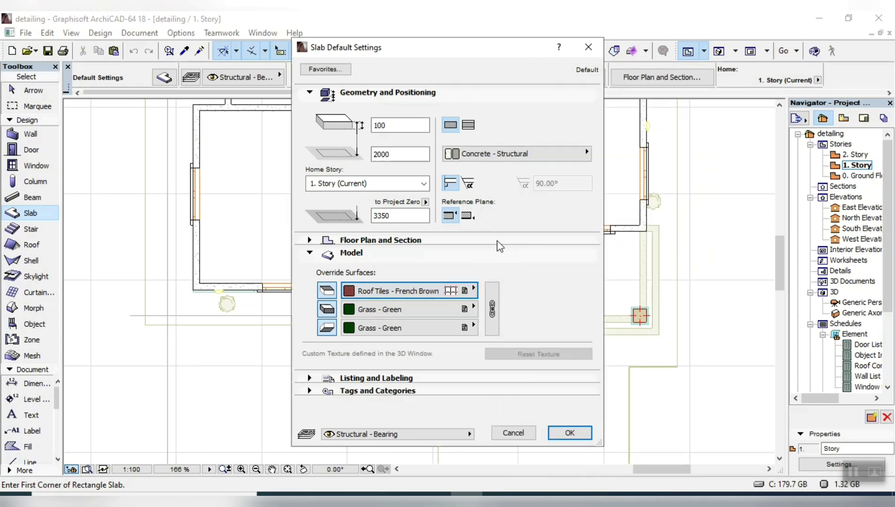
{"action": "left_click", "coordinate": [428, 310]}
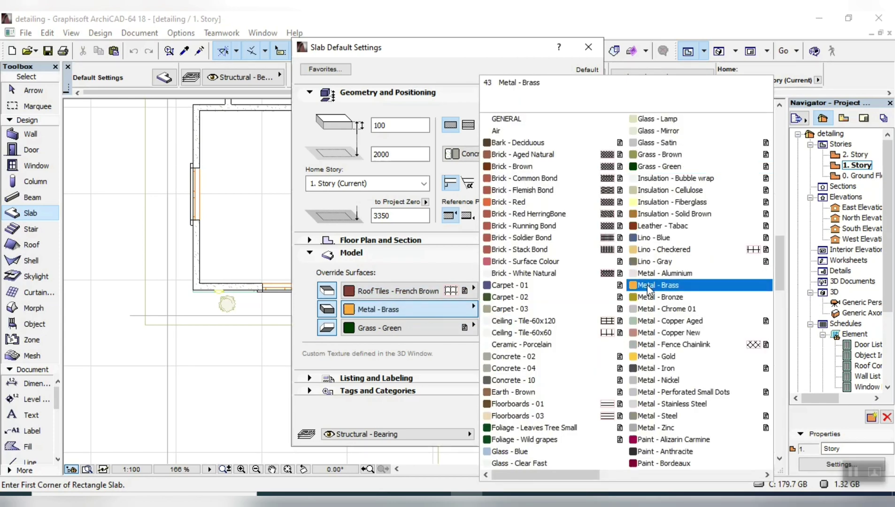
{"action": "scroll", "coordinate": [660, 275], "scroll_direction": "down", "scroll_amount": 2}
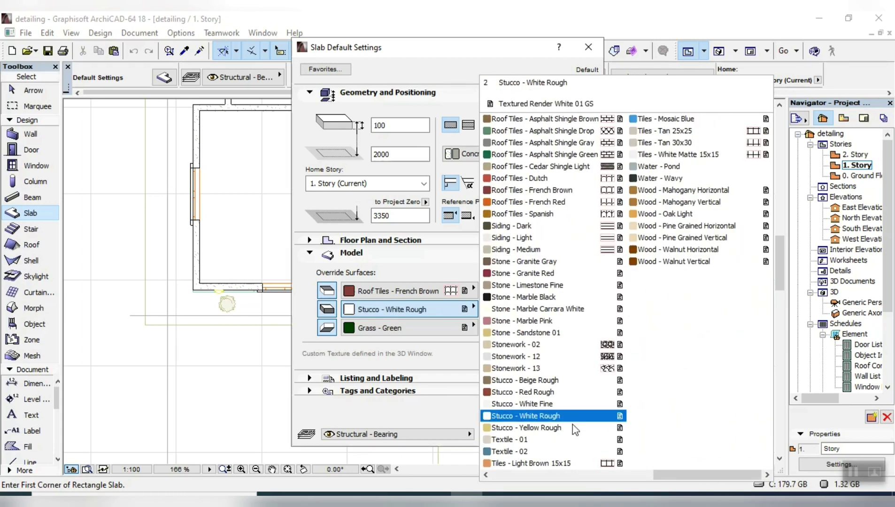
{"action": "left_click", "coordinate": [553, 418]}
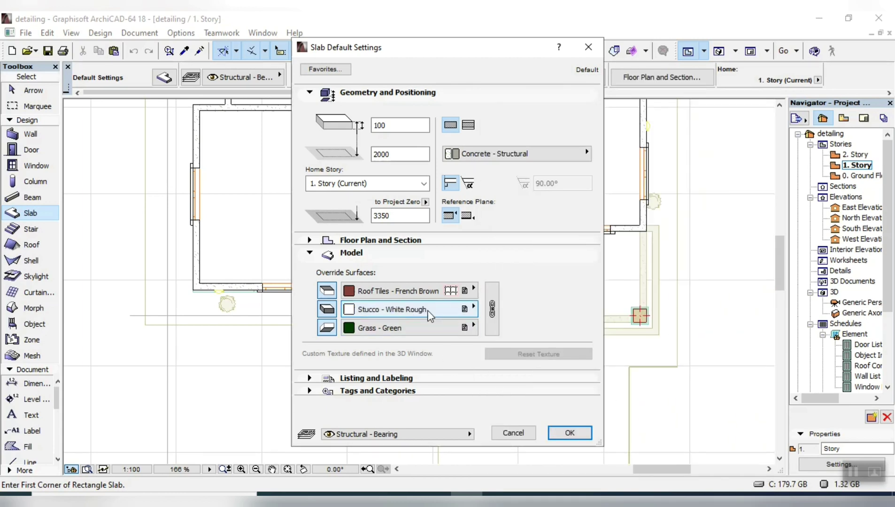
{"action": "left_click", "coordinate": [426, 329]}
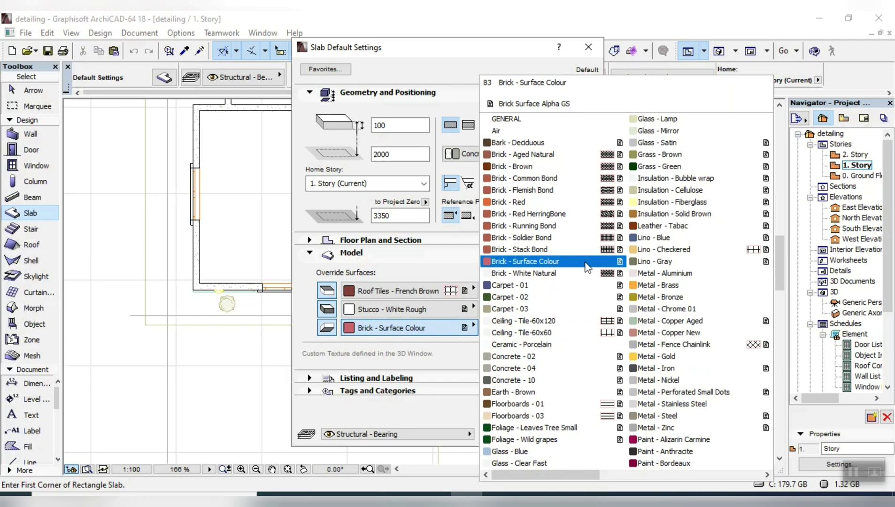
{"action": "left_click", "coordinate": [538, 334]}
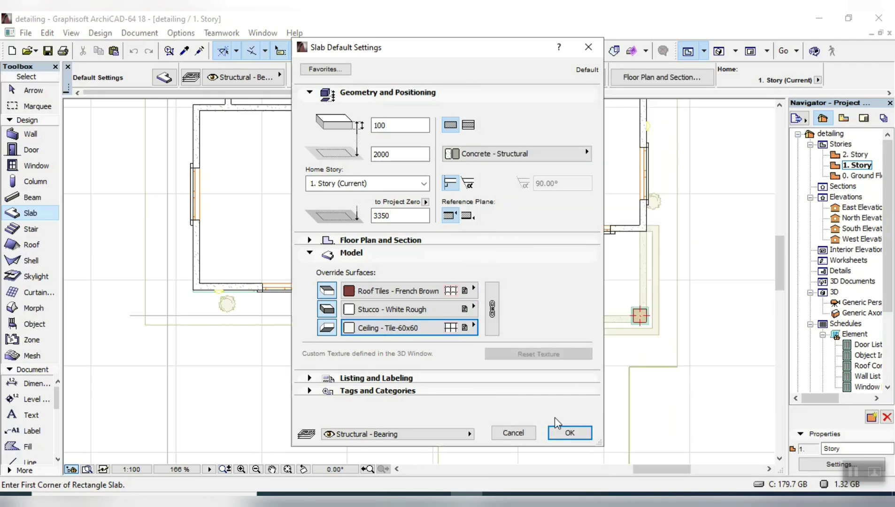
{"action": "left_click", "coordinate": [570, 433]}
Start a polygonal slab with its first node where the outer edge of the porch's west beam meets the front wall.
{"action": "scroll", "coordinate": [376, 318], "scroll_direction": "down", "scroll_amount": 5}
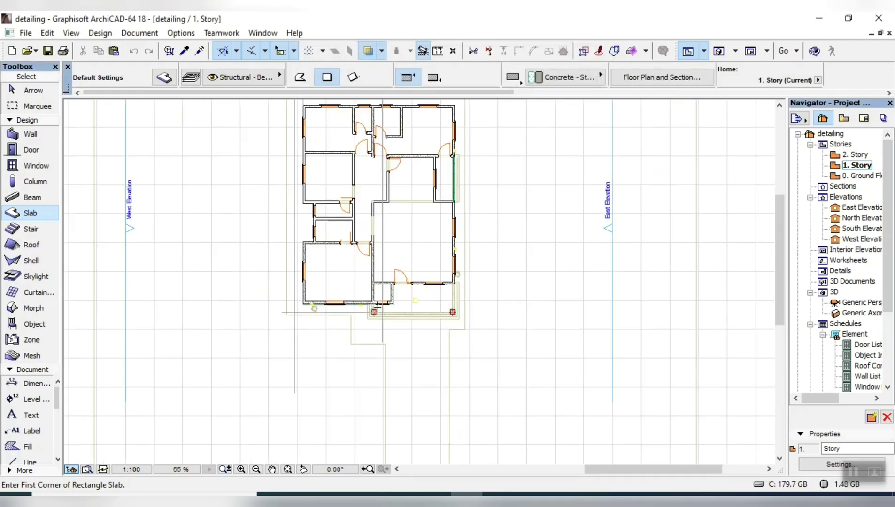
{"action": "scroll", "coordinate": [376, 318], "scroll_direction": "up", "scroll_amount": 6}
{"action": "scroll", "coordinate": [324, 310], "scroll_direction": "up", "scroll_amount": 12}
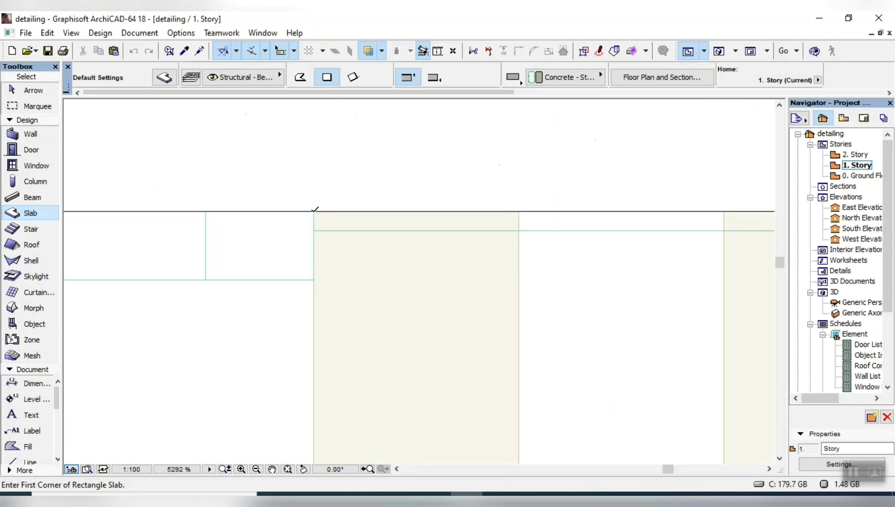
{"action": "left_click", "coordinate": [300, 77]}
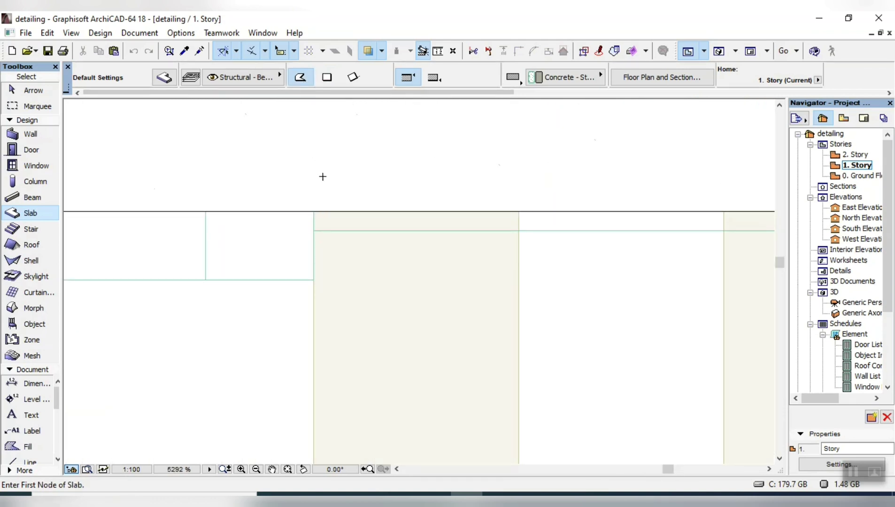
{"action": "left_click", "coordinate": [317, 207]}
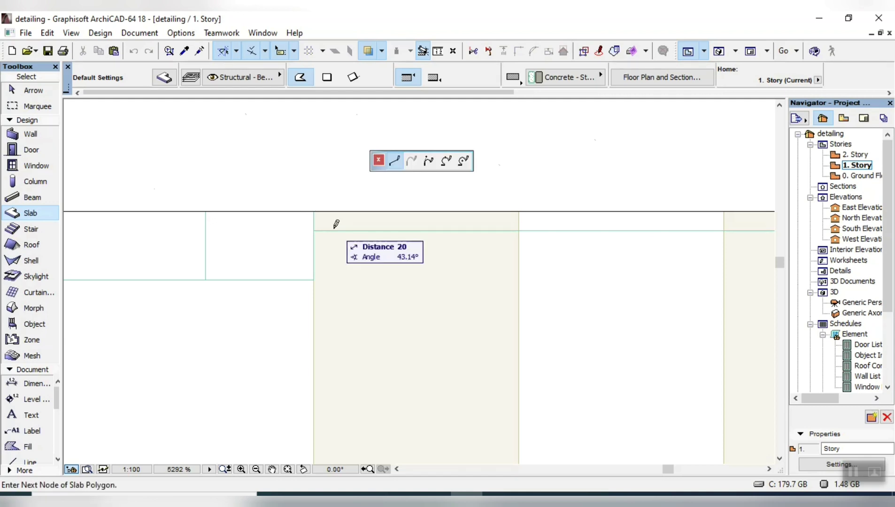
Run the slab outline along the outer edges of the porch beams, around both front corners and back to the house's east wall corner.
{"action": "scroll", "coordinate": [320, 253], "scroll_direction": "down", "scroll_amount": 12}
{"action": "scroll", "coordinate": [334, 277], "scroll_direction": "up", "scroll_amount": 6}
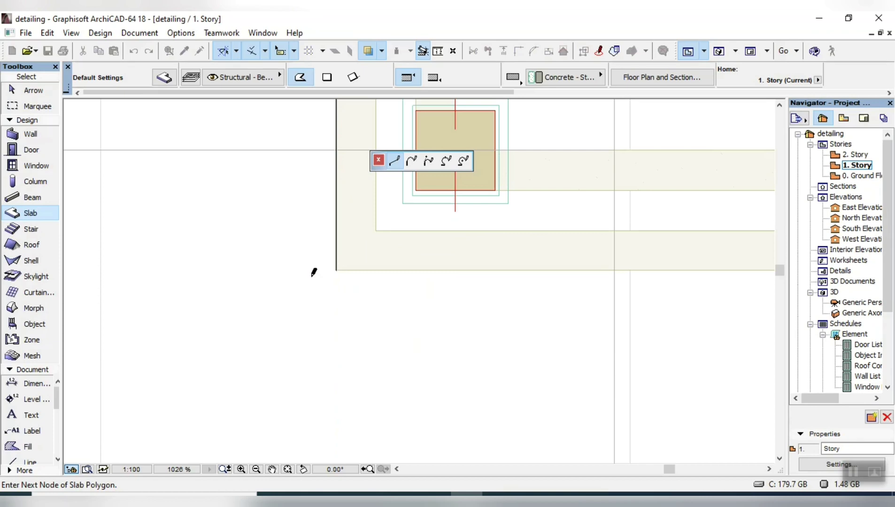
{"action": "scroll", "coordinate": [314, 270], "scroll_direction": "down", "scroll_amount": 10}
{"action": "scroll", "coordinate": [341, 288], "scroll_direction": "up", "scroll_amount": 6}
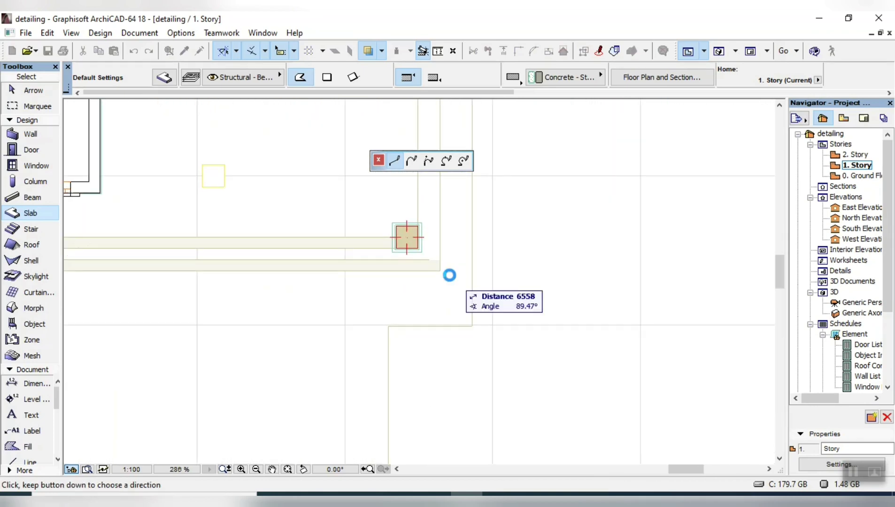
{"action": "scroll", "coordinate": [486, 304], "scroll_direction": "down", "scroll_amount": 7}
{"action": "scroll", "coordinate": [493, 277], "scroll_direction": "up", "scroll_amount": 8}
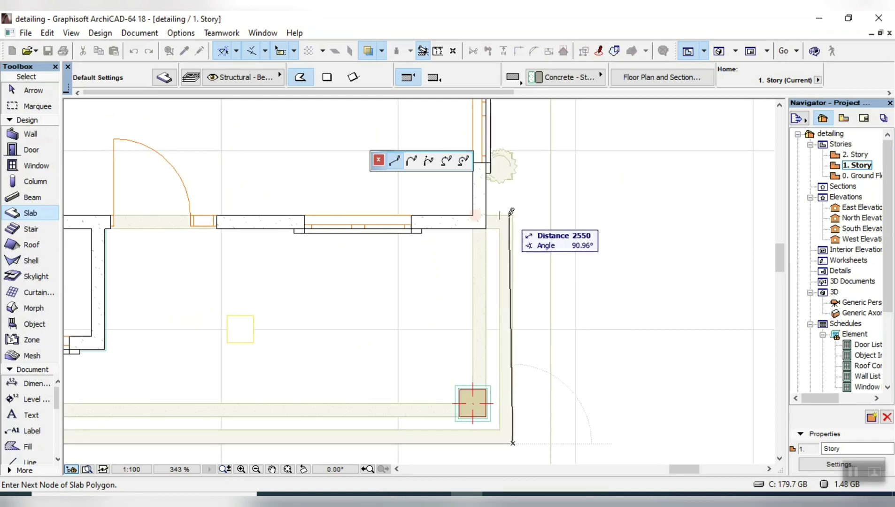
{"action": "left_click", "coordinate": [514, 215]}
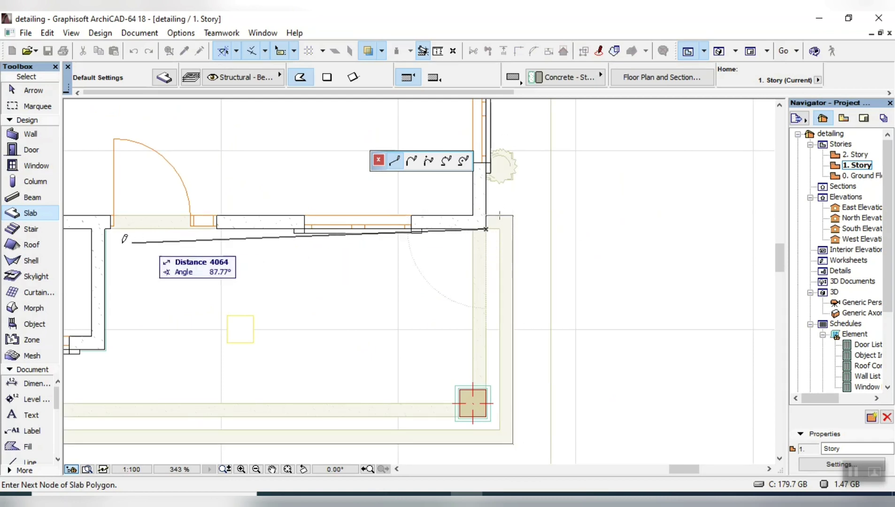
Follow the entrance wall and the projecting room's walls with the slab outline and close the polygon at its first node.
{"action": "scroll", "coordinate": [100, 222], "scroll_direction": "up", "scroll_amount": 10}
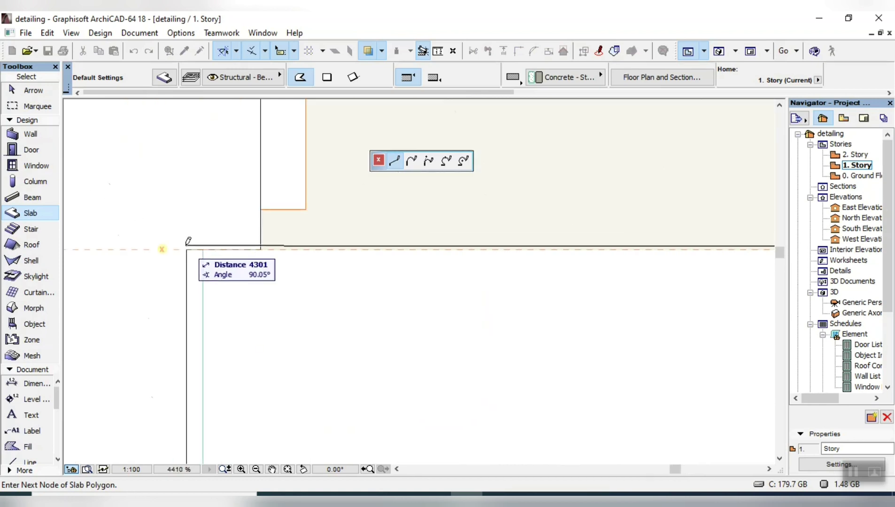
{"action": "scroll", "coordinate": [202, 230], "scroll_direction": "down", "scroll_amount": 5}
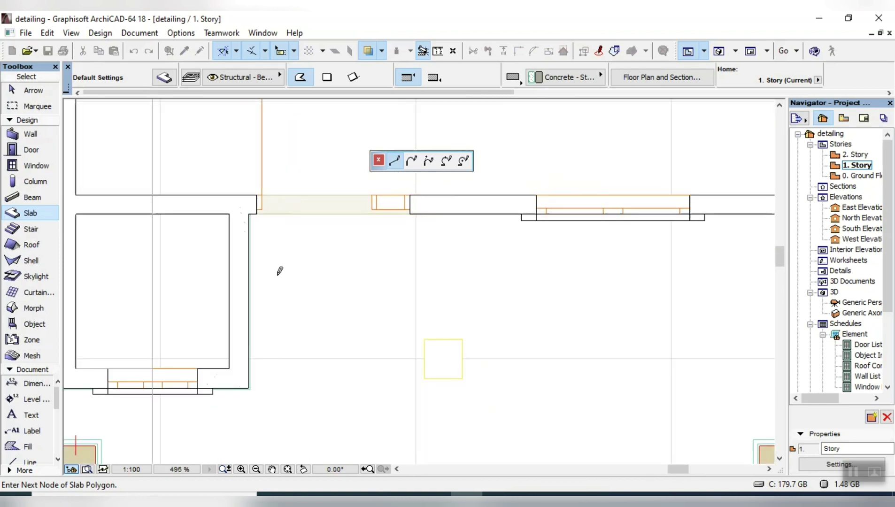
{"action": "scroll", "coordinate": [249, 383], "scroll_direction": "up", "scroll_amount": 4}
{"action": "scroll", "coordinate": [426, 374], "scroll_direction": "down", "scroll_amount": 7}
{"action": "scroll", "coordinate": [512, 339], "scroll_direction": "up", "scroll_amount": 7}
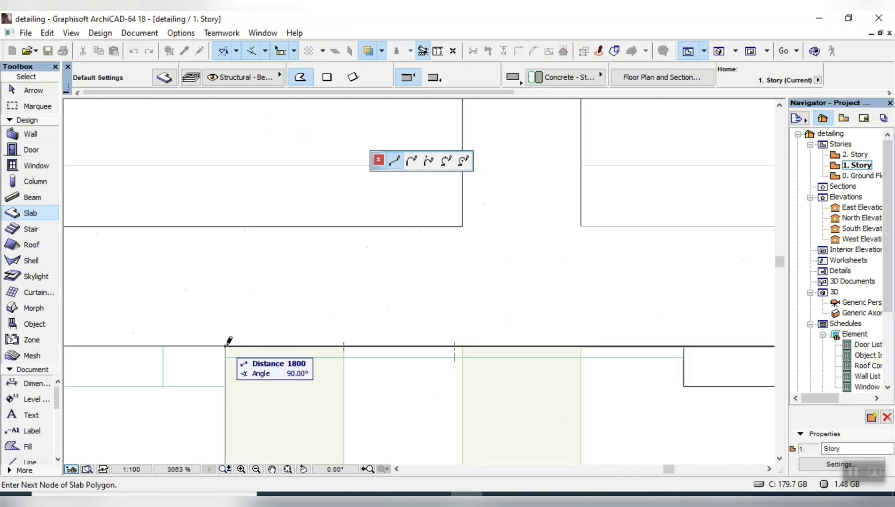
{"action": "left_click", "coordinate": [225, 343]}
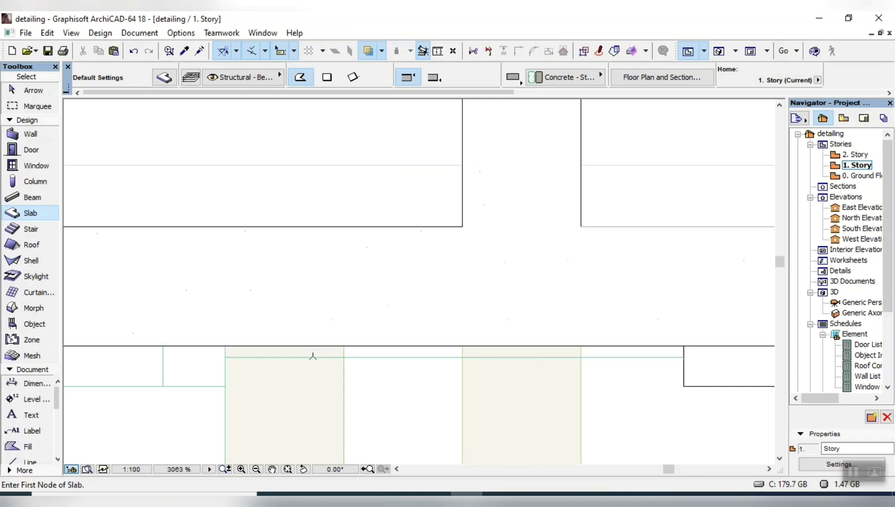
Leave slab drawing and show the front porch with its new slab in the 3D perspective.
{"action": "key", "text": "Escape"}
{"action": "left_click", "coordinate": [720, 53]}
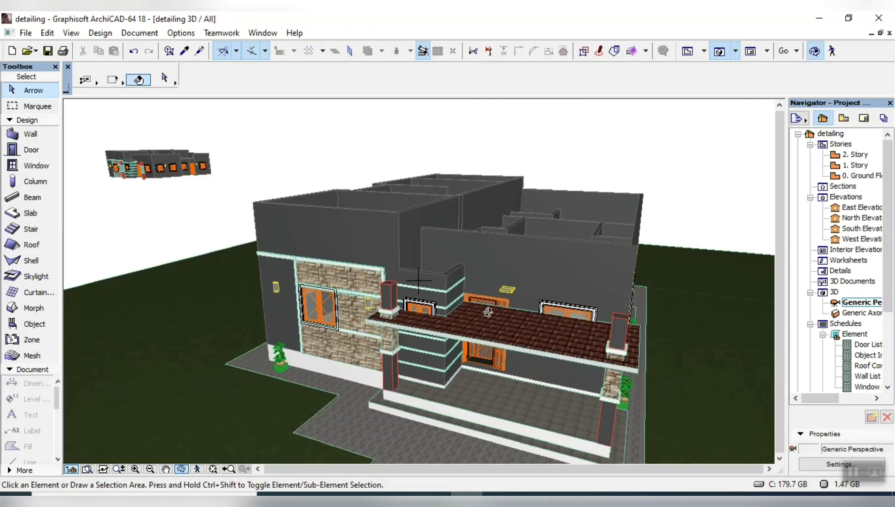
{"action": "left_click_drag", "start_coordinate": [488, 312], "coordinate": [524, 360]}
{"action": "scroll", "coordinate": [516, 323], "scroll_direction": "up", "scroll_amount": 3}
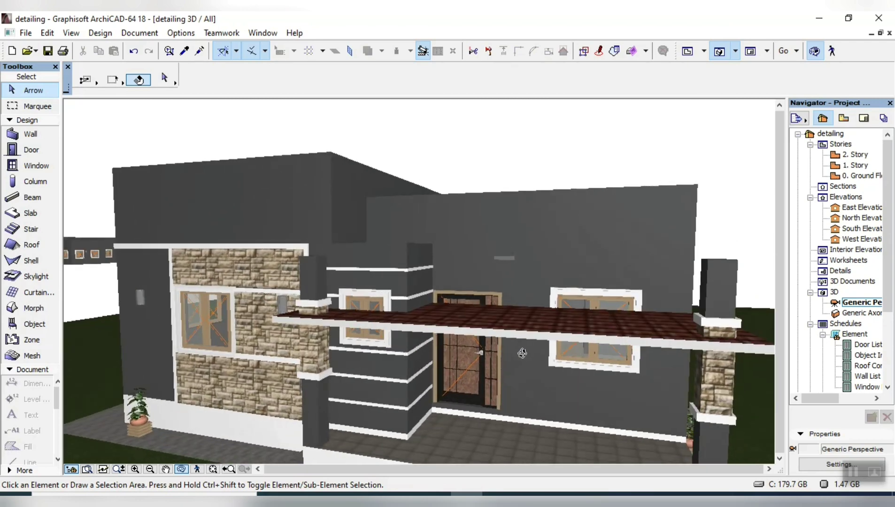
Select the tiled porch slab and set its elevation above the home story to 3000.
{"action": "left_click", "coordinate": [537, 324]}
{"action": "scroll", "coordinate": [726, 73], "scroll_direction": "down", "scroll_amount": 5}
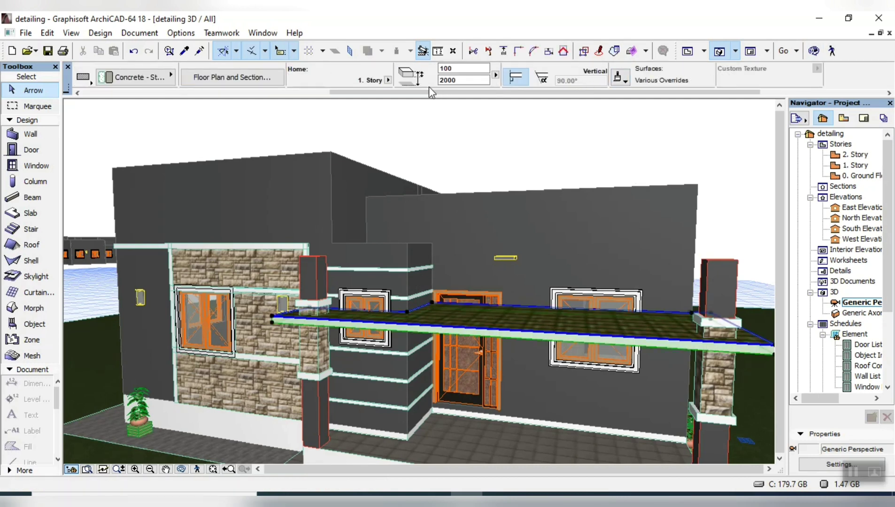
{"action": "left_click", "coordinate": [447, 81]}
{"action": "key", "text": "BackSpace"}
{"action": "type", "text": "3"}
{"action": "key", "text": "Return"}
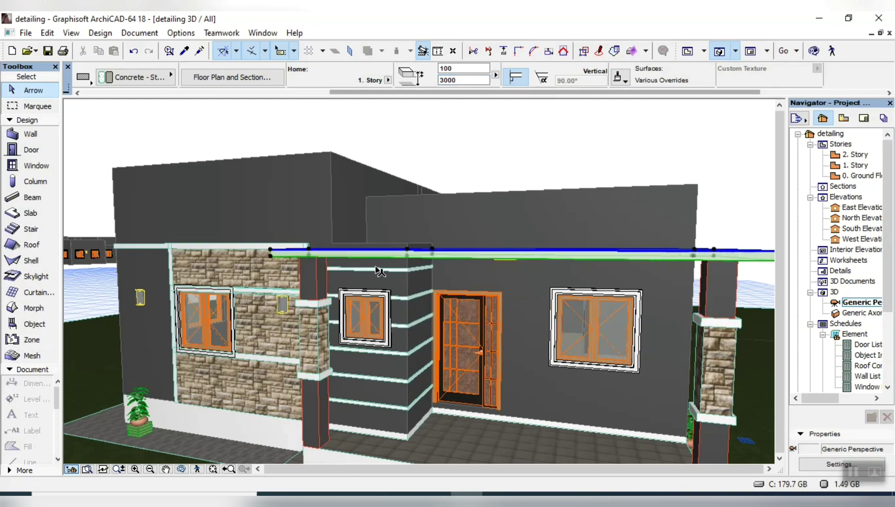
Try elevations of 3200 and 3050 for the porch slab against the column tops and the wall trim.
{"action": "scroll", "coordinate": [346, 255], "scroll_direction": "up", "scroll_amount": 3}
{"action": "scroll", "coordinate": [347, 255], "scroll_direction": "up", "scroll_amount": 5}
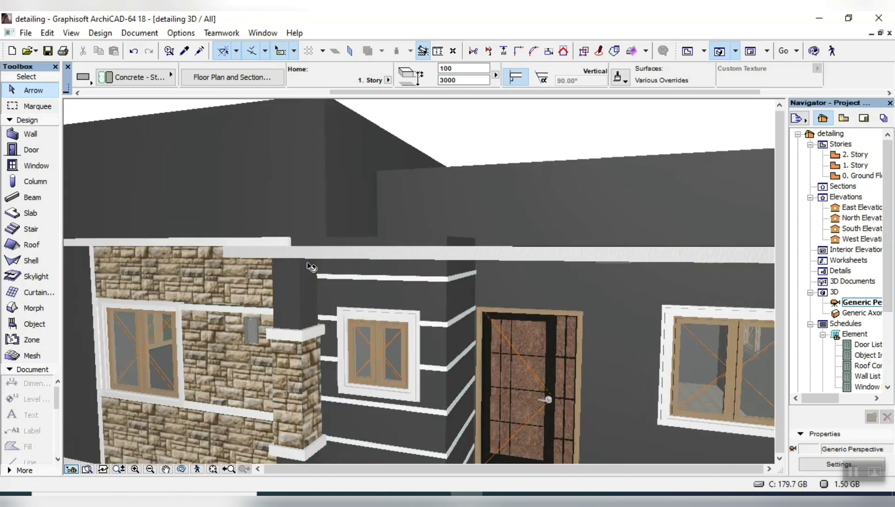
{"action": "left_click", "coordinate": [455, 80]}
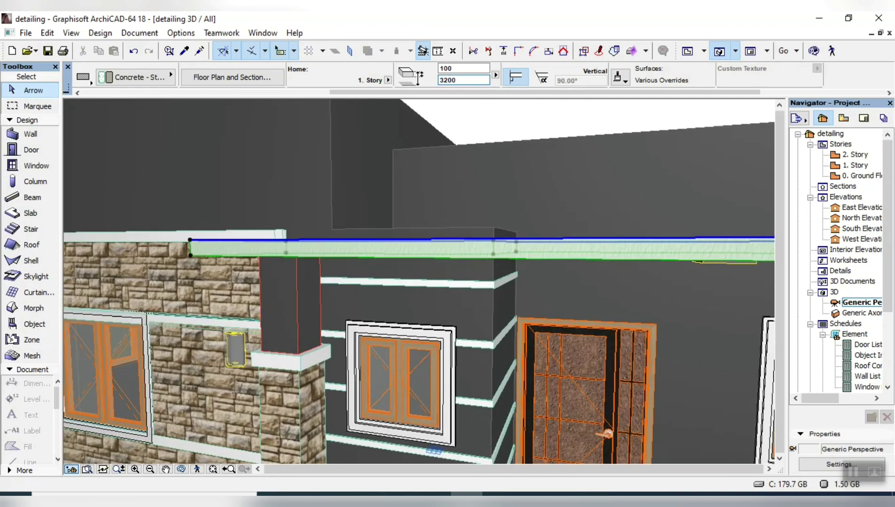
{"action": "key", "text": "Return"}
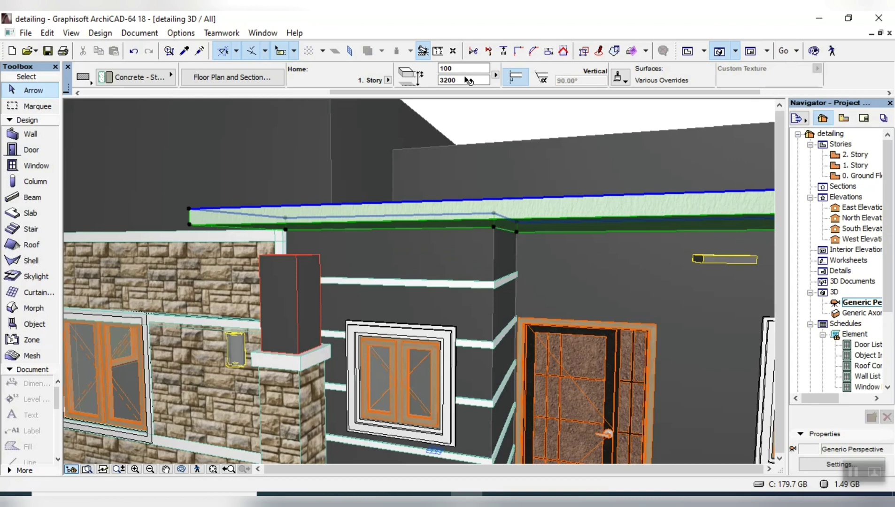
{"action": "left_click", "coordinate": [448, 80]}
{"action": "key", "text": "Return"}
{"action": "left_click", "coordinate": [448, 80]}
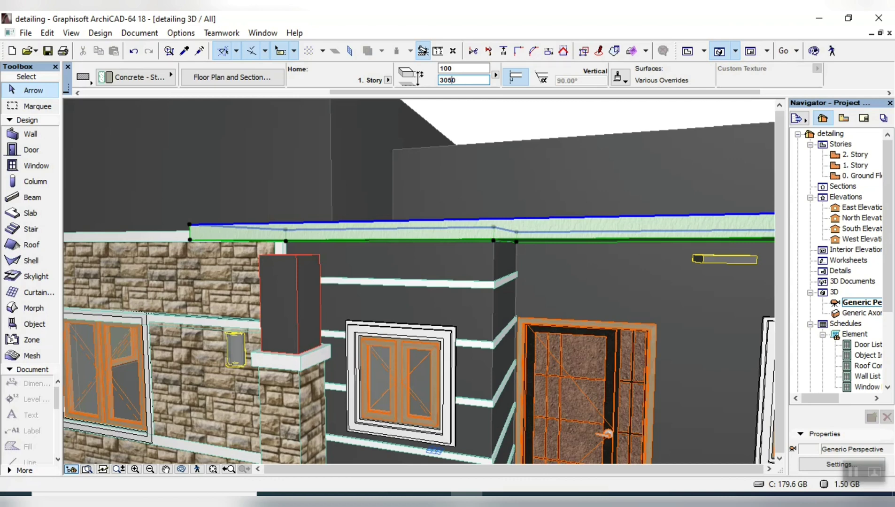
{"action": "key", "text": "Return"}
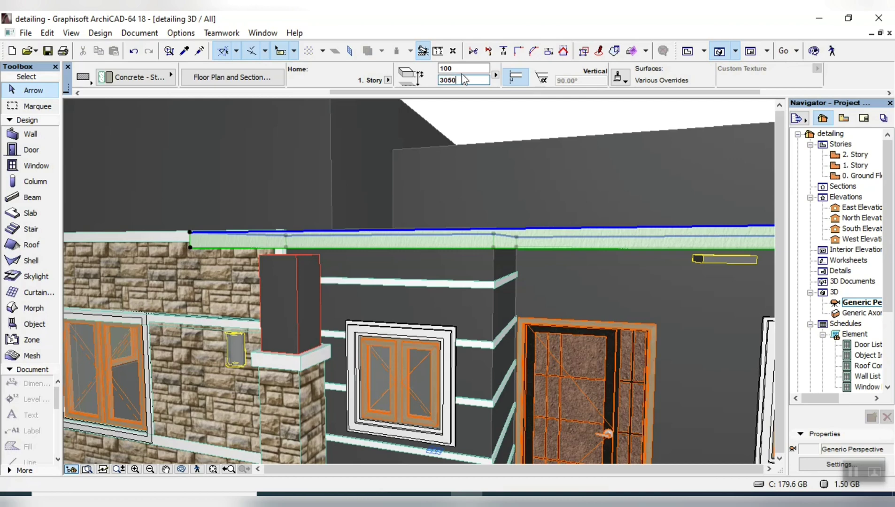
Set the porch slab's elevation to 3000 and check how it sits on the columns from near and far.
{"action": "key", "text": "BackSpace"}
{"action": "key", "text": "BackSpace"}
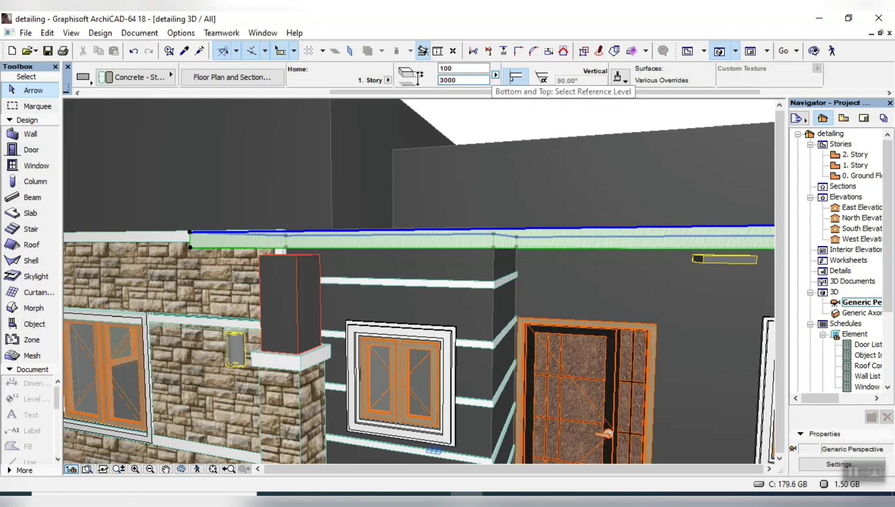
{"action": "key", "text": "Return"}
{"action": "key", "text": "Escape"}
{"action": "scroll", "coordinate": [311, 262], "scroll_direction": "up", "scroll_amount": 3}
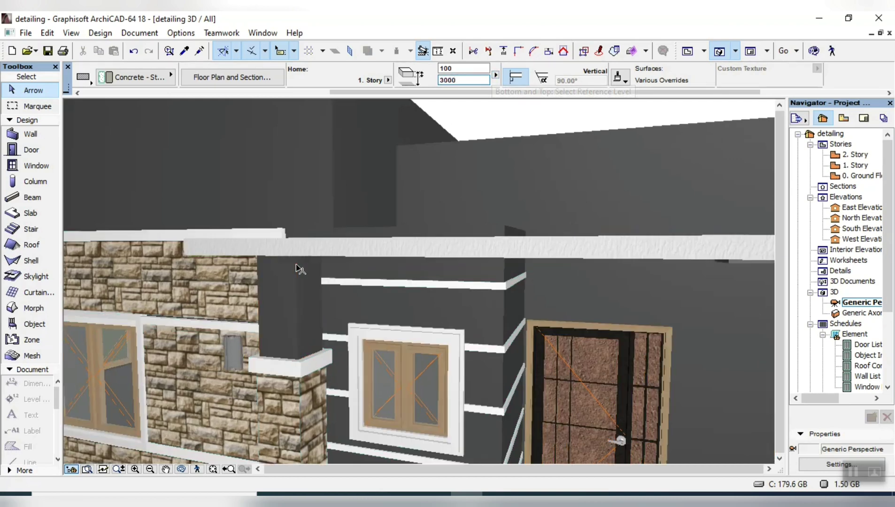
{"action": "scroll", "coordinate": [295, 265], "scroll_direction": "down", "scroll_amount": 2}
{"action": "scroll", "coordinate": [295, 253], "scroll_direction": "down", "scroll_amount": 4}
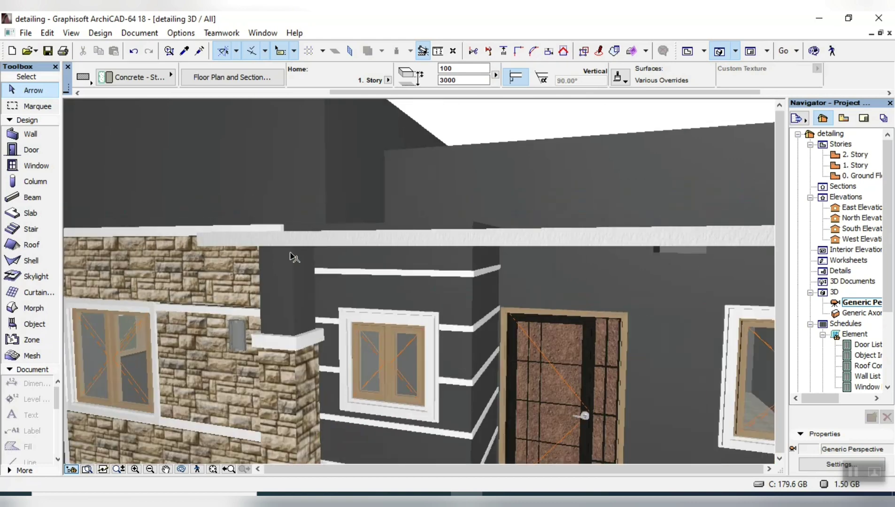
{"action": "scroll", "coordinate": [331, 269], "scroll_direction": "down", "scroll_amount": 5}
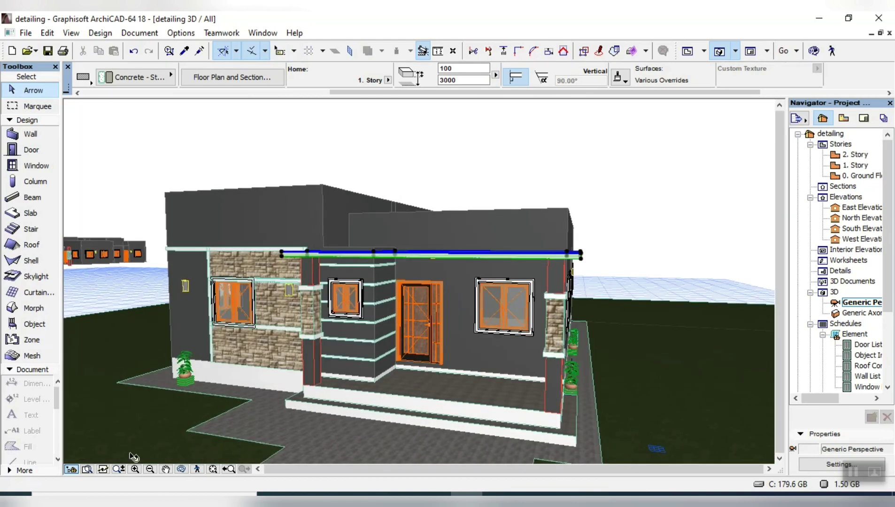
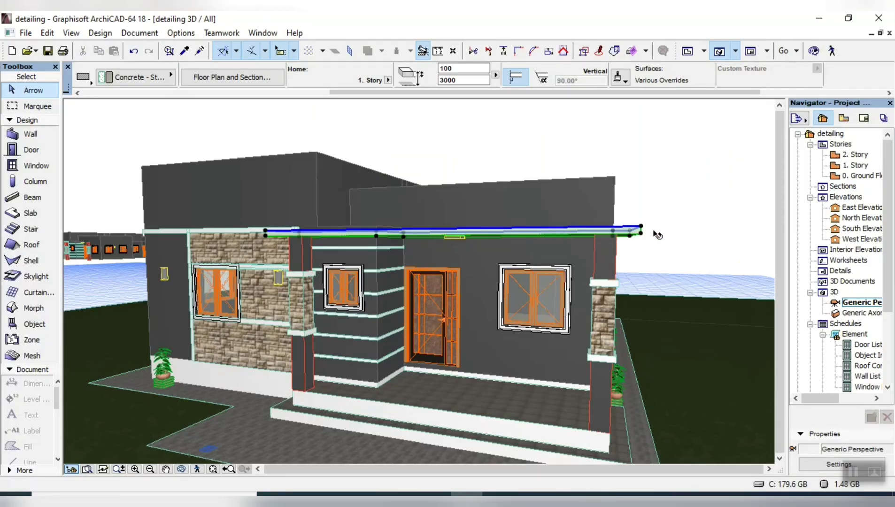
Drag a copy of the porch slab 100 straight up so it stacks on top of the original.
{"action": "left_click", "coordinate": [658, 235]}
{"action": "scroll", "coordinate": [575, 248], "scroll_direction": "up", "scroll_amount": 5}
{"action": "scroll", "coordinate": [619, 268], "scroll_direction": "down", "scroll_amount": 6}
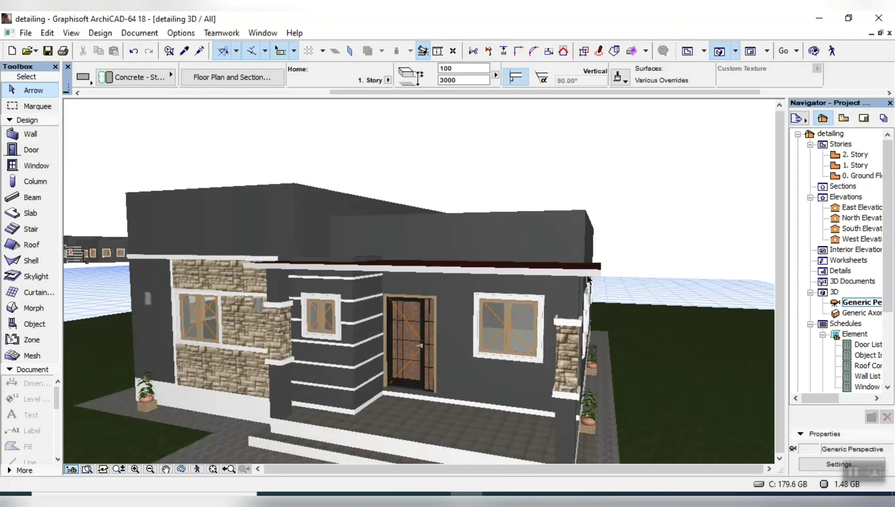
{"action": "scroll", "coordinate": [594, 277], "scroll_direction": "up", "scroll_amount": 5}
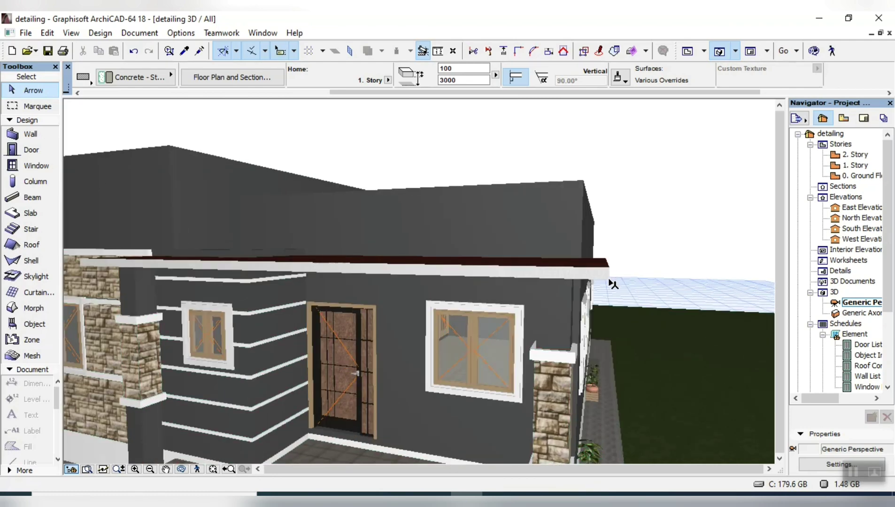
{"action": "key", "text": "ctrl+a"}
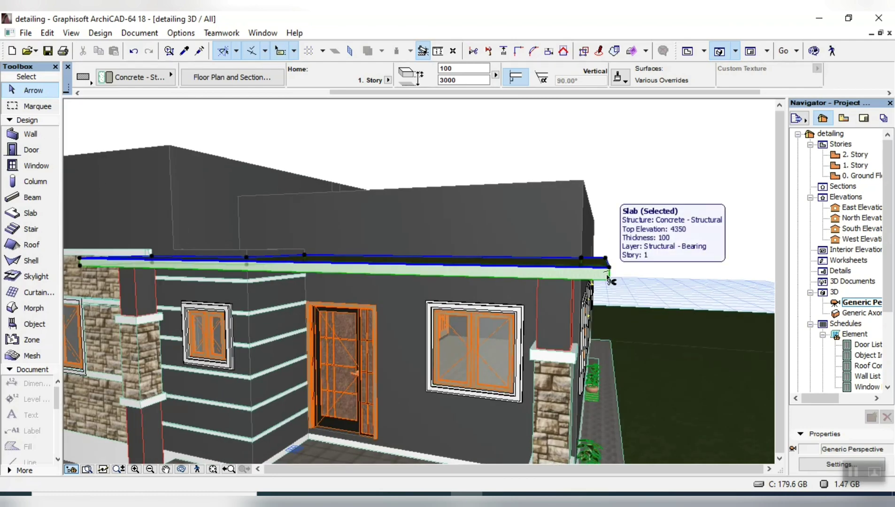
{"action": "key", "text": "ctrl+d"}
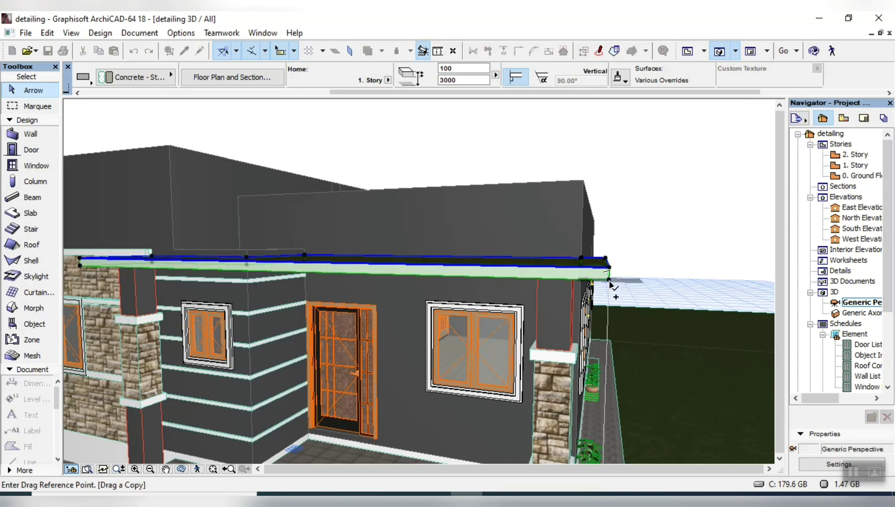
{"action": "left_click", "coordinate": [609, 280]}
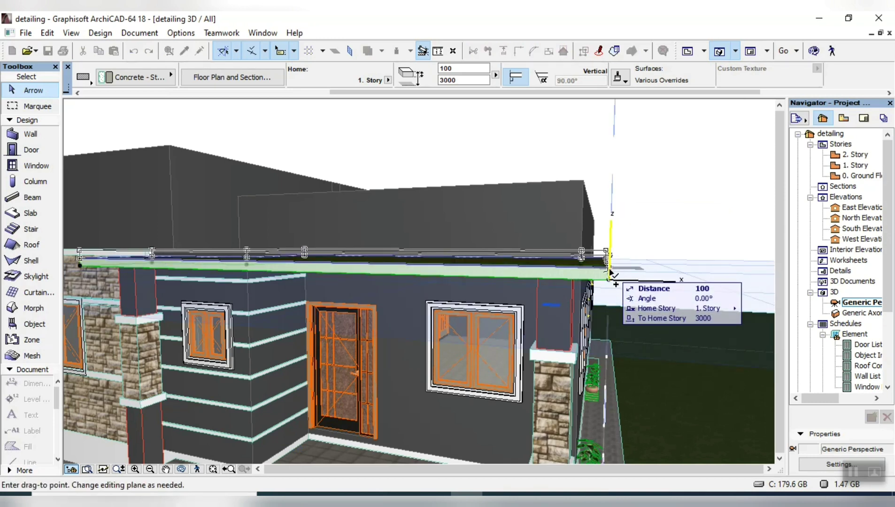
{"action": "type", "text": "10"}
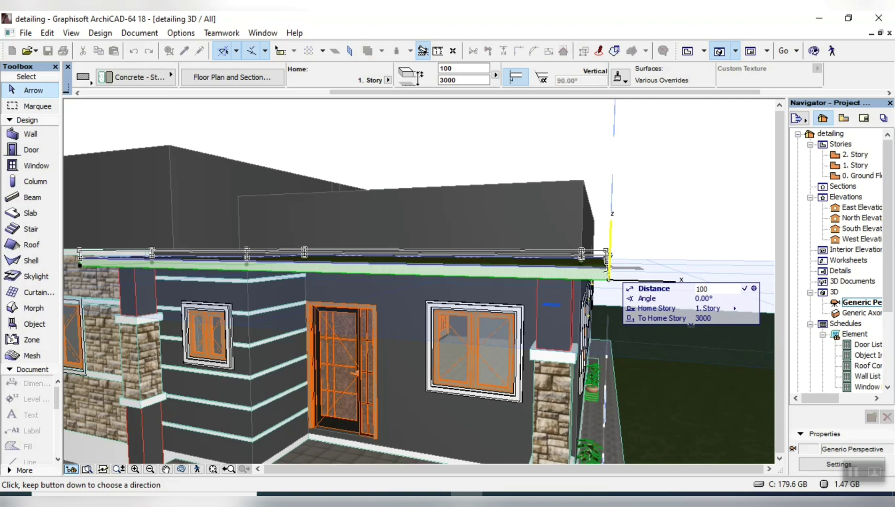
{"action": "type", "text": "0"}
{"action": "key", "text": "Return"}
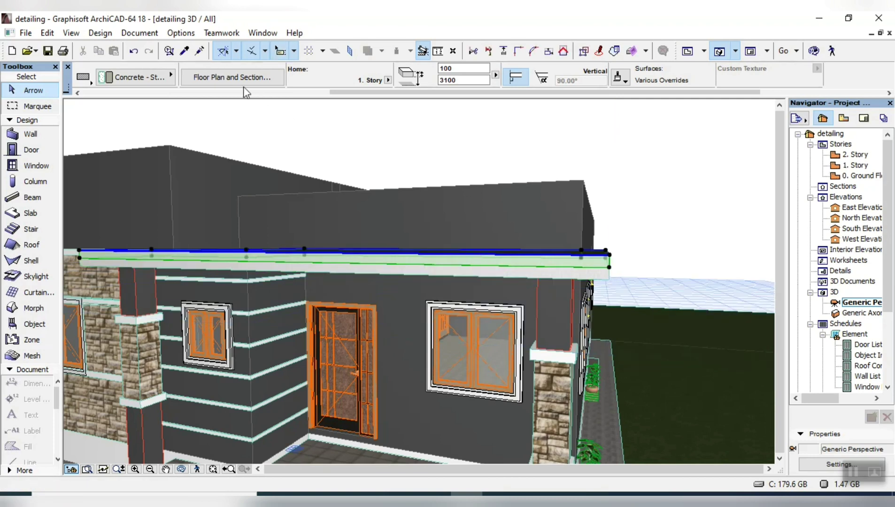
Set the upper porch slab's edge surface to Paint - Dark Gray and deselect the slab.
{"action": "scroll", "coordinate": [189, 80], "scroll_direction": "left", "scroll_amount": 5}
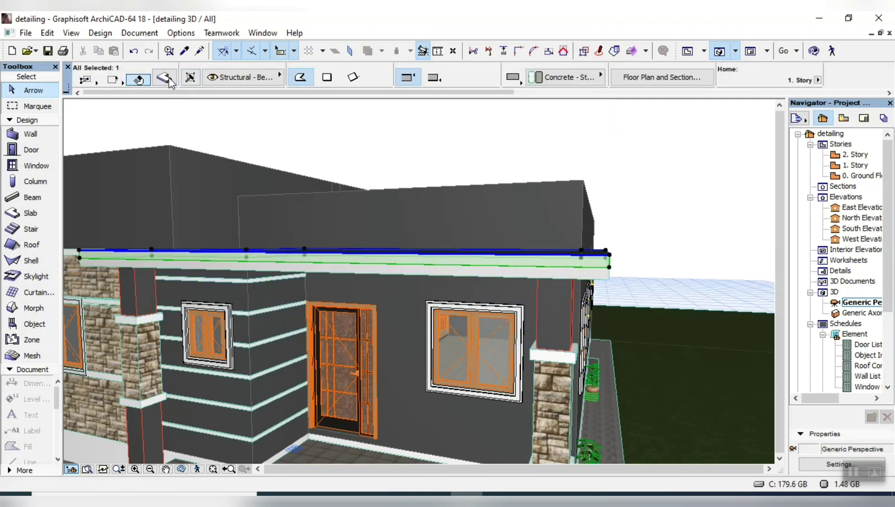
{"action": "left_click", "coordinate": [164, 77]}
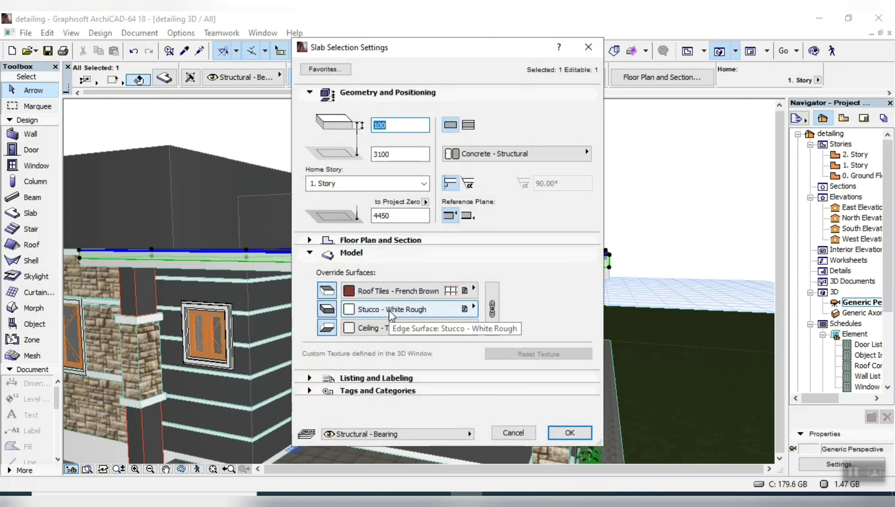
{"action": "left_click", "coordinate": [389, 310]}
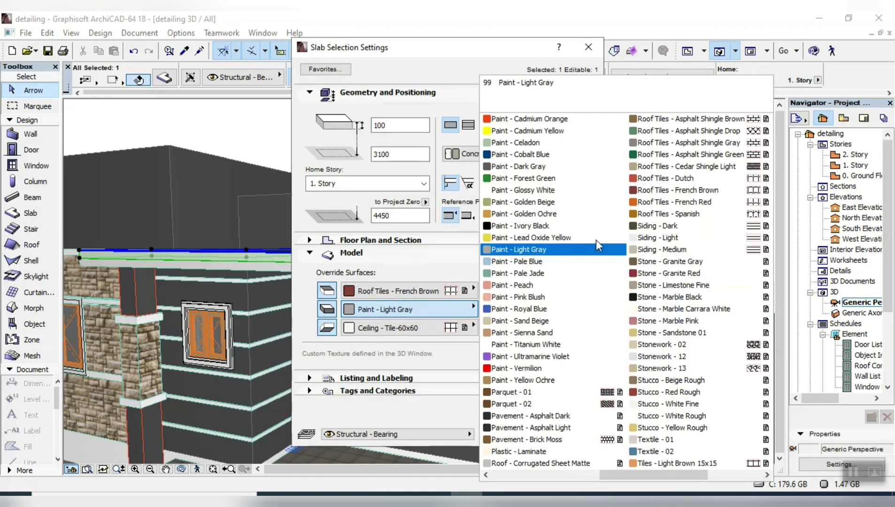
{"action": "left_click", "coordinate": [555, 167]}
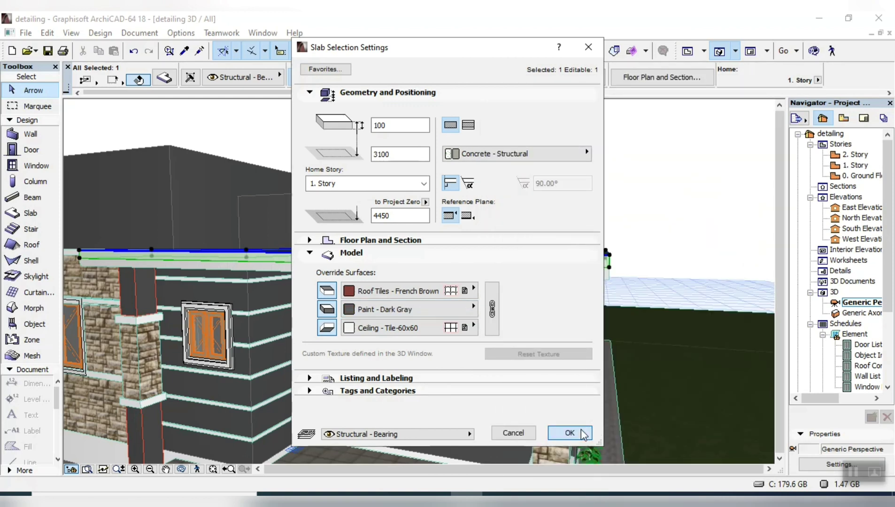
{"action": "left_click", "coordinate": [580, 429]}
{"action": "scroll", "coordinate": [689, 287], "scroll_direction": "down", "scroll_amount": 5}
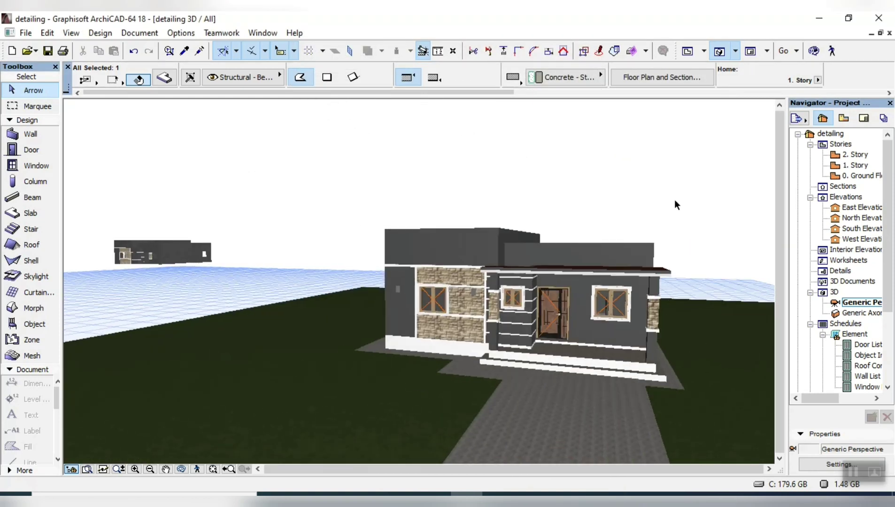
{"action": "left_click", "coordinate": [689, 189]}
Examine the stacked porch slab's edges, underside and tiled top from near, far and around the outer corner.
{"action": "scroll", "coordinate": [681, 293], "scroll_direction": "up", "scroll_amount": 2}
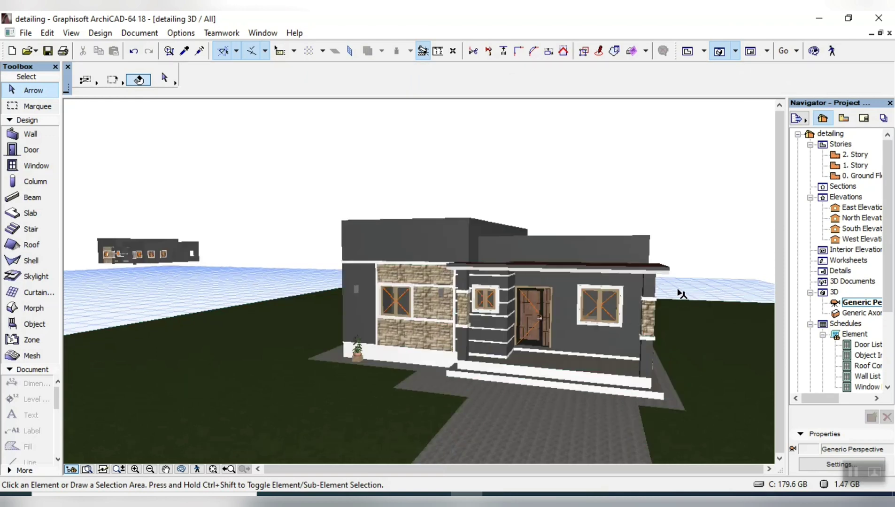
{"action": "scroll", "coordinate": [672, 289], "scroll_direction": "up", "scroll_amount": 3}
{"action": "scroll", "coordinate": [663, 286], "scroll_direction": "down", "scroll_amount": 5}
{"action": "scroll", "coordinate": [661, 294], "scroll_direction": "up", "scroll_amount": 5}
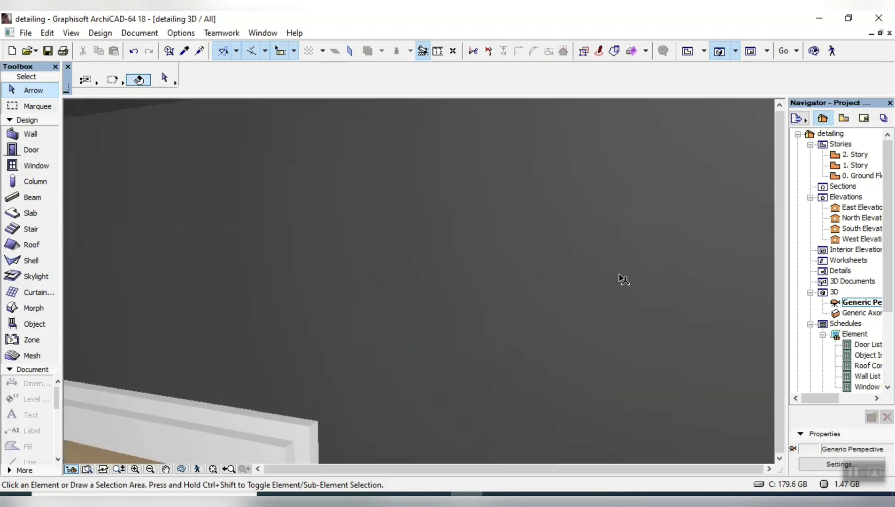
{"action": "scroll", "coordinate": [608, 283], "scroll_direction": "down", "scroll_amount": 5}
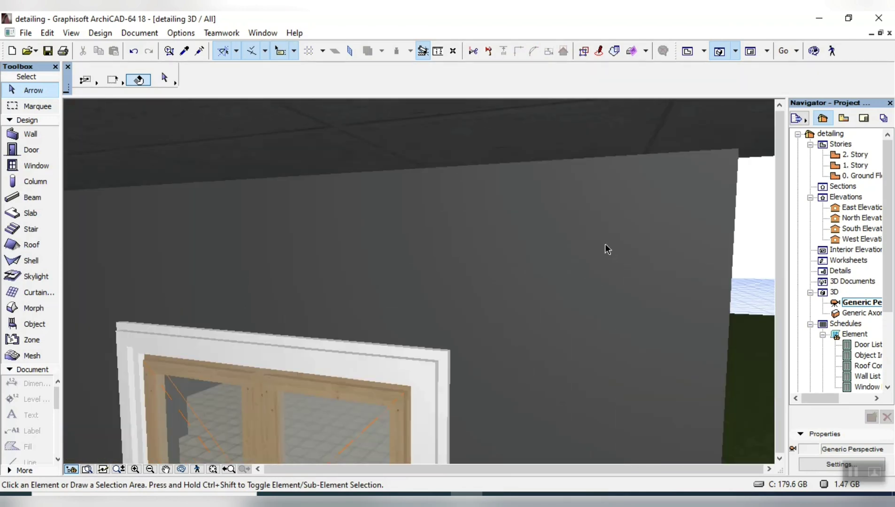
{"action": "scroll", "coordinate": [598, 246], "scroll_direction": "down", "scroll_amount": 3}
{"action": "scroll", "coordinate": [596, 229], "scroll_direction": "up", "scroll_amount": 2}
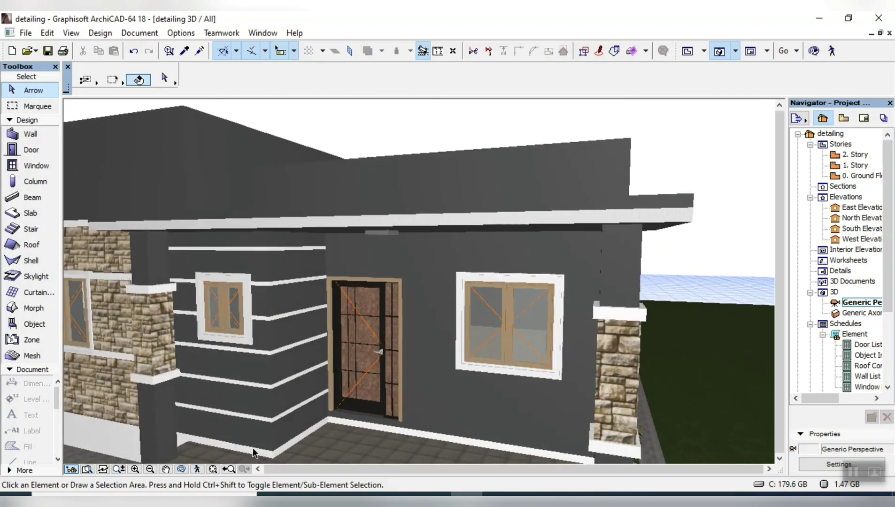
{"action": "left_click", "coordinate": [181, 469]}
{"action": "left_click_drag", "start_coordinate": [684, 253], "coordinate": [476, 280]}
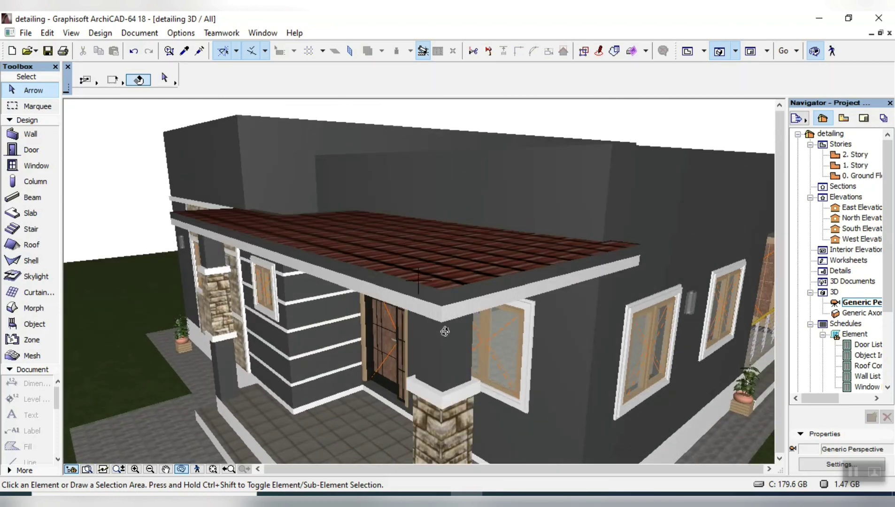
{"action": "scroll", "coordinate": [441, 322], "scroll_direction": "up", "scroll_amount": 2}
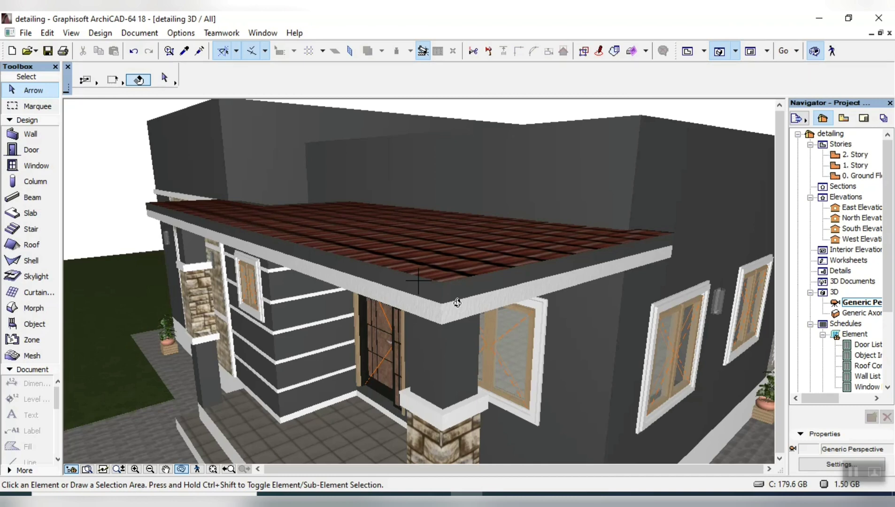
{"action": "mouse_move", "coordinate": [435, 280]}
{"action": "left_mouse_down"}
{"action": "mouse_move", "coordinate": [465, 249]}
{"action": "mouse_move", "coordinate": [416, 240]}
{"action": "mouse_move", "coordinate": [479, 224]}
{"action": "mouse_move", "coordinate": [466, 261]}
{"action": "mouse_move", "coordinate": [425, 296]}
{"action": "mouse_move", "coordinate": [432, 272]}
{"action": "left_mouse_up"}
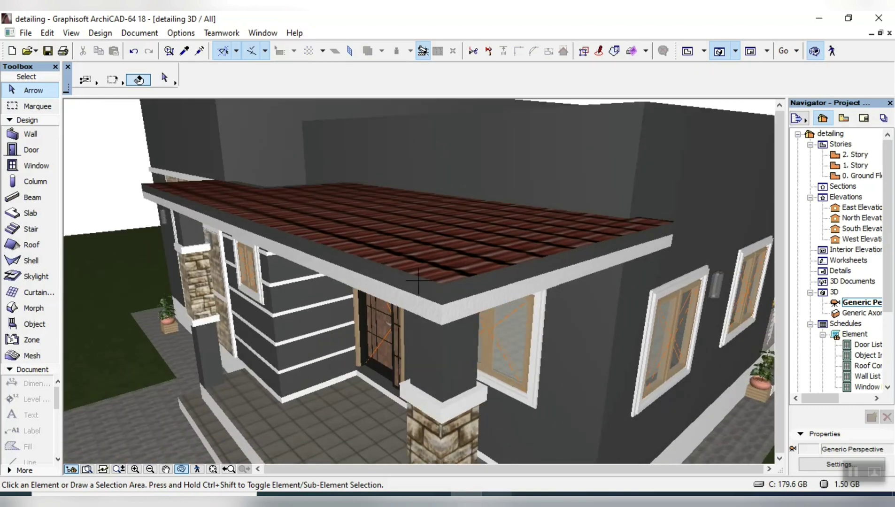
Compare the porch roof with the 3bedroom.jpg render in Photos, then return to ArchiCAD and orbit around the front corner.
{"action": "left_click", "coordinate": [668, 449]}
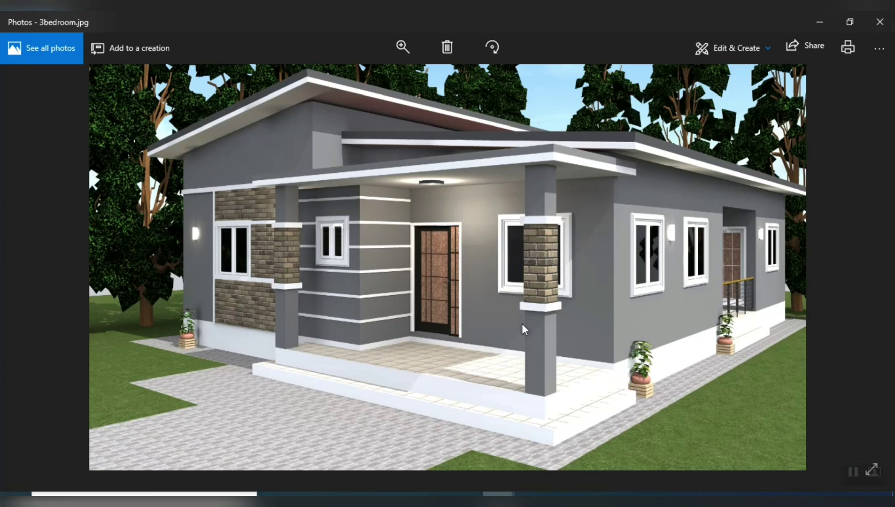
{"action": "left_click", "coordinate": [467, 494]}
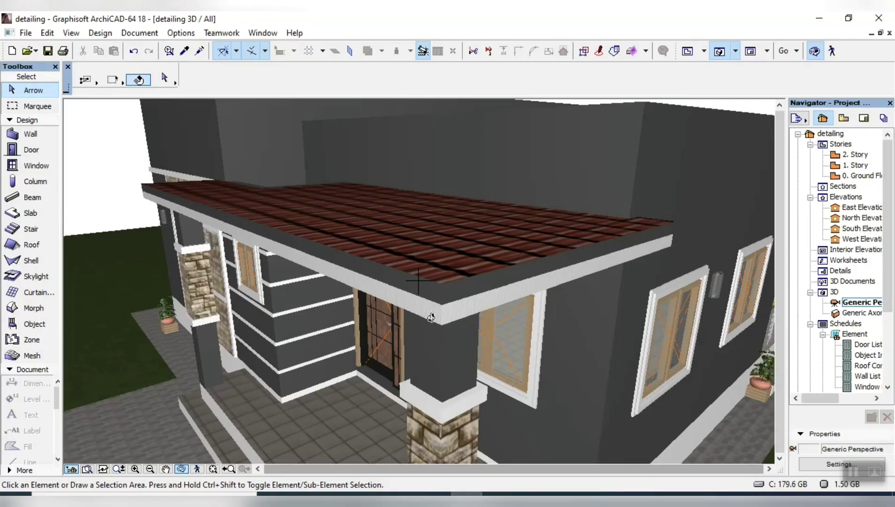
{"action": "left_click_drag", "start_coordinate": [431, 318], "coordinate": [569, 186]}
{"action": "left_click_drag", "start_coordinate": [518, 199], "coordinate": [594, 161]}
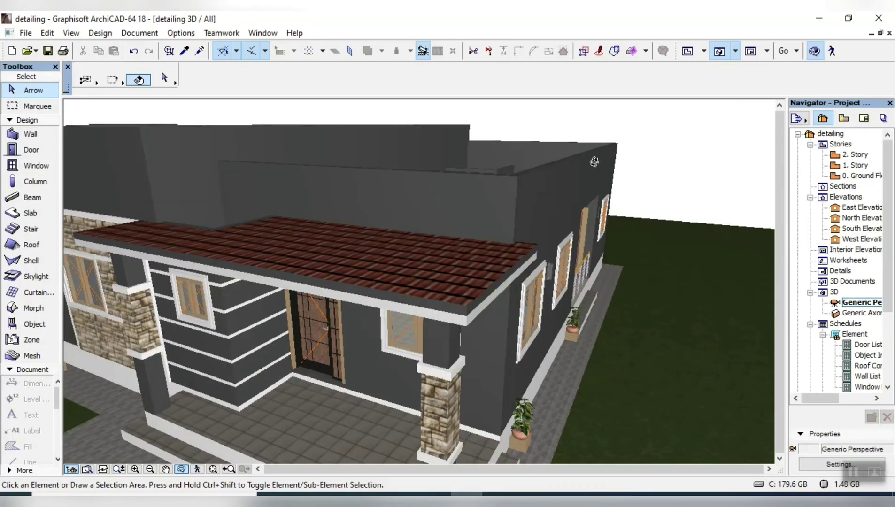
Open the 2. Story floor plan and show the front walls above the porch.
{"action": "double_click", "coordinate": [865, 166]}
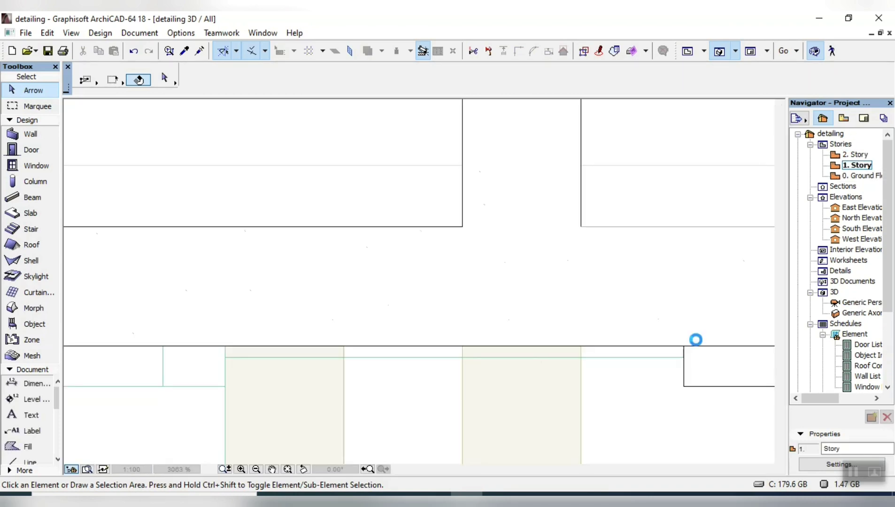
{"action": "scroll", "coordinate": [534, 381], "scroll_direction": "down", "scroll_amount": 10}
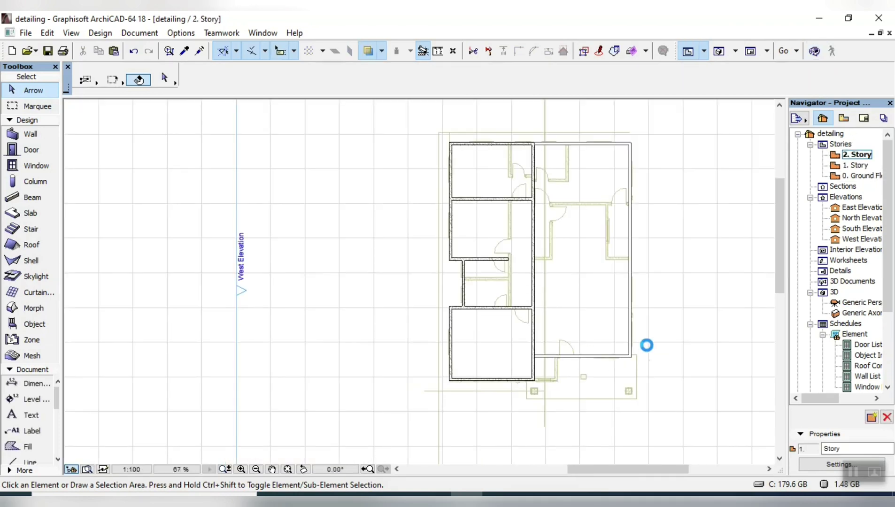
{"action": "scroll", "coordinate": [657, 360], "scroll_direction": "up", "scroll_amount": 2}
{"action": "scroll", "coordinate": [625, 368], "scroll_direction": "up", "scroll_amount": 3}
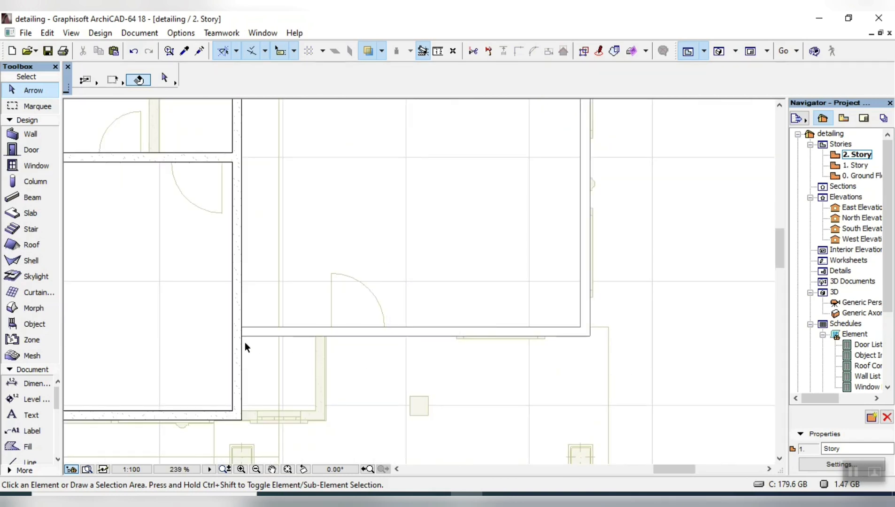
{"action": "scroll", "coordinate": [548, 374], "scroll_direction": "down", "scroll_amount": 3}
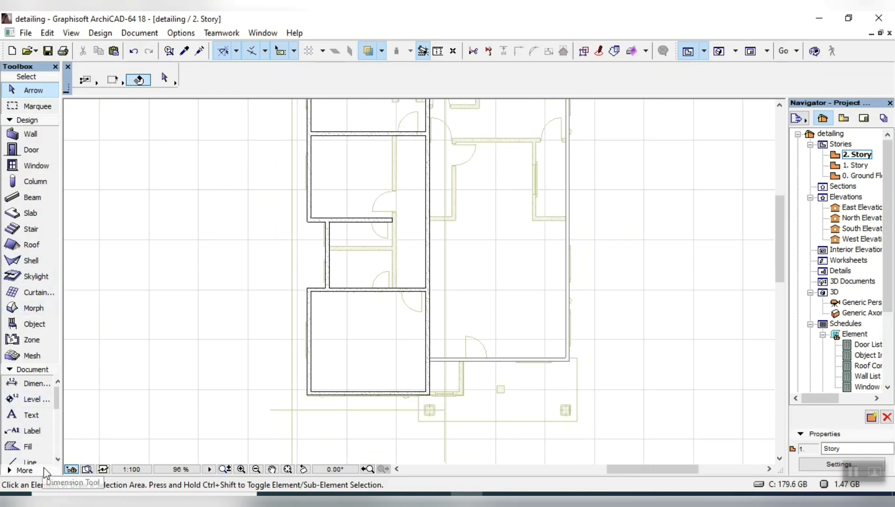
Draw a dashed polyline from the front wall junction, 600 outward along the side wall and about 13055 parallel to the front wall.
{"action": "left_click", "coordinate": [29, 461]}
{"action": "scroll", "coordinate": [457, 367], "scroll_direction": "up", "scroll_amount": 2}
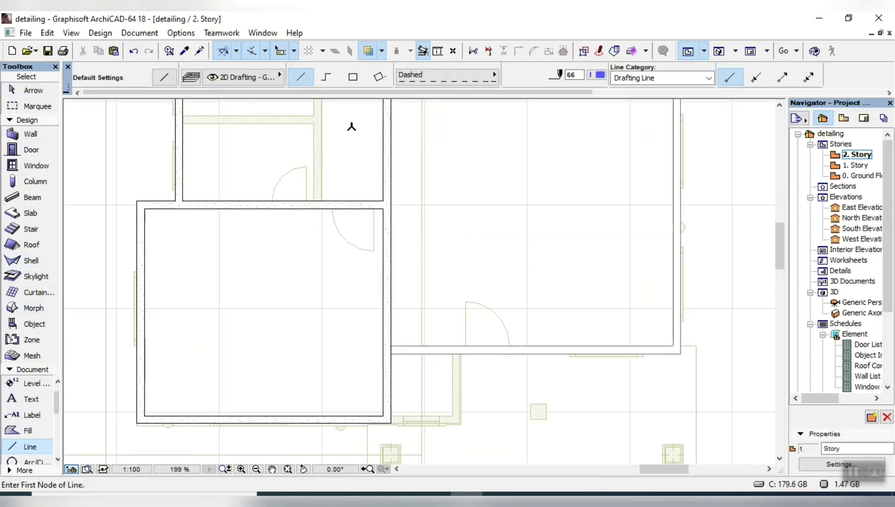
{"action": "left_click", "coordinate": [327, 79]}
{"action": "scroll", "coordinate": [406, 372], "scroll_direction": "up", "scroll_amount": 4}
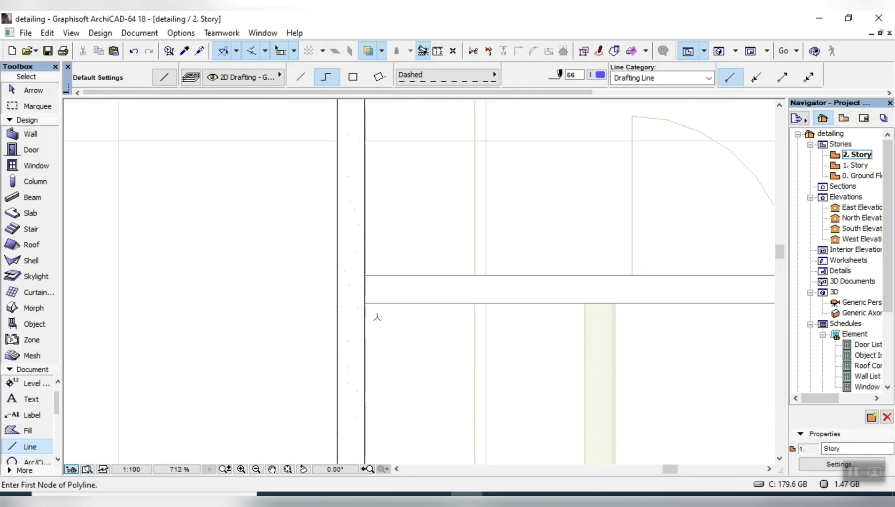
{"action": "left_click", "coordinate": [365, 327]}
{"action": "left_click", "coordinate": [364, 304]}
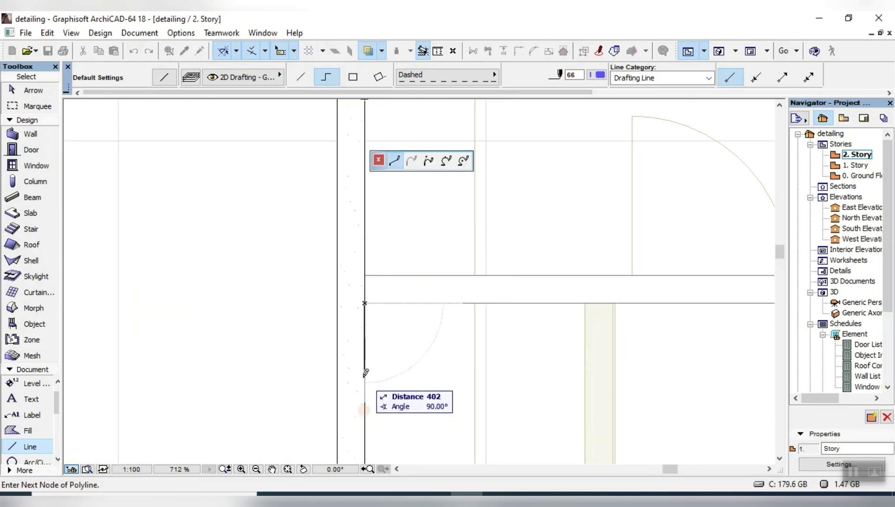
{"action": "type", "text": "600"}
{"action": "key", "text": "Return"}
{"action": "scroll", "coordinate": [282, 395], "scroll_direction": "down", "scroll_amount": 6}
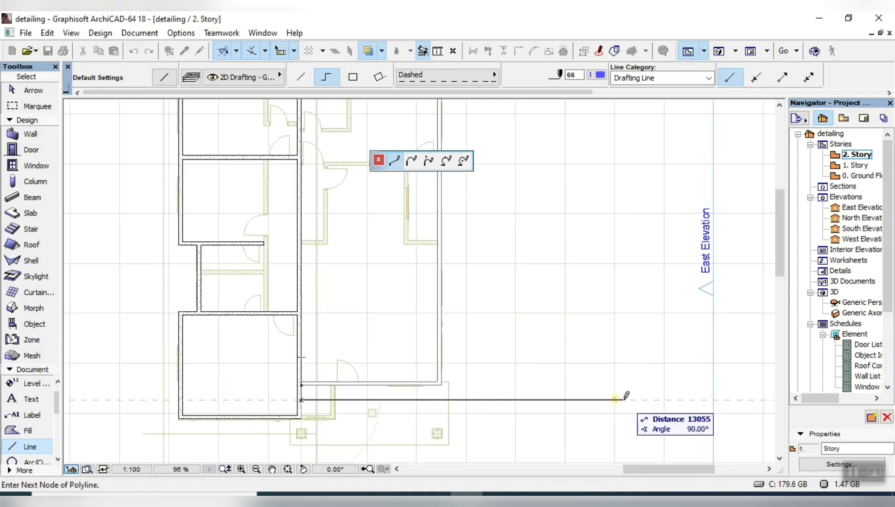
{"action": "left_click", "coordinate": [625, 400]}
{"action": "right_click", "coordinate": [645, 364]}
{"action": "left_click", "coordinate": [668, 337]}
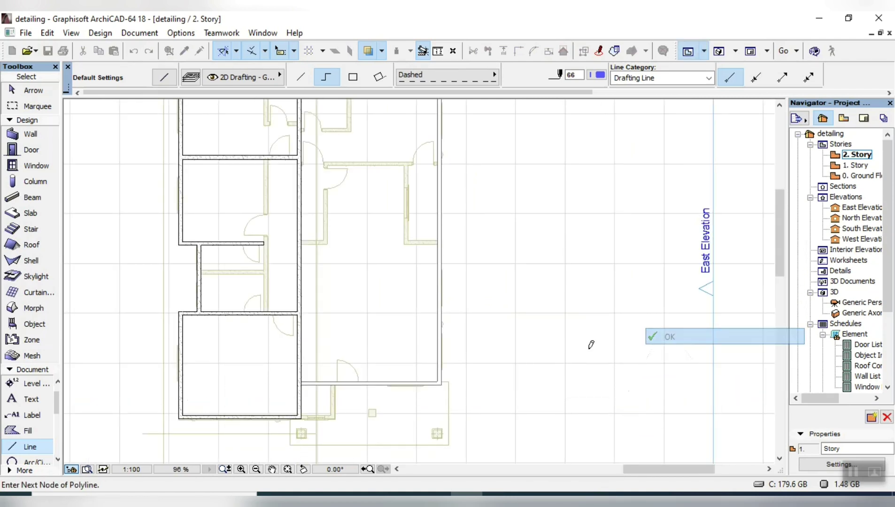
Draw a dashed line about 1800 long outward from the front wall's outer corner, crossing the 600 offset line.
{"action": "scroll", "coordinate": [443, 392], "scroll_direction": "up", "scroll_amount": 8}
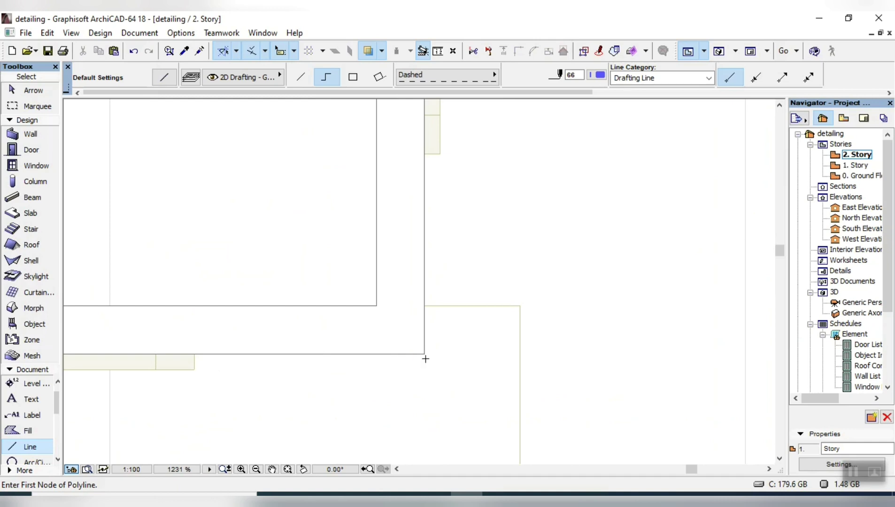
{"action": "left_click", "coordinate": [426, 352]}
{"action": "scroll", "coordinate": [425, 352], "scroll_direction": "down", "scroll_amount": 6}
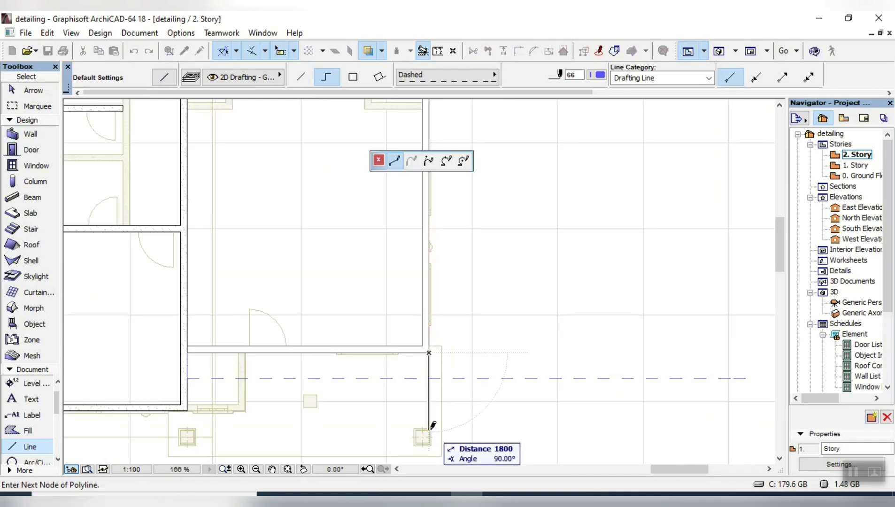
{"action": "left_click", "coordinate": [430, 427]}
{"action": "right_click", "coordinate": [473, 418]}
{"action": "left_click", "coordinate": [526, 390]}
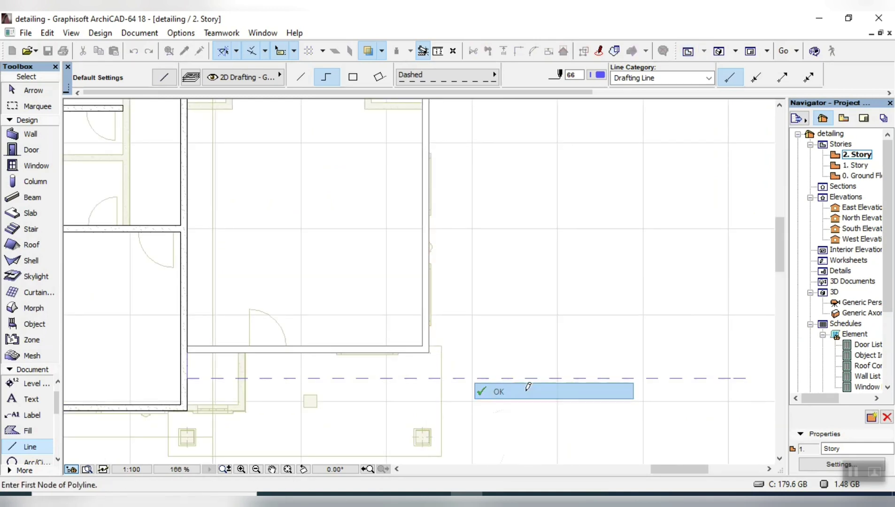
{"action": "scroll", "coordinate": [426, 359], "scroll_direction": "up", "scroll_amount": 2}
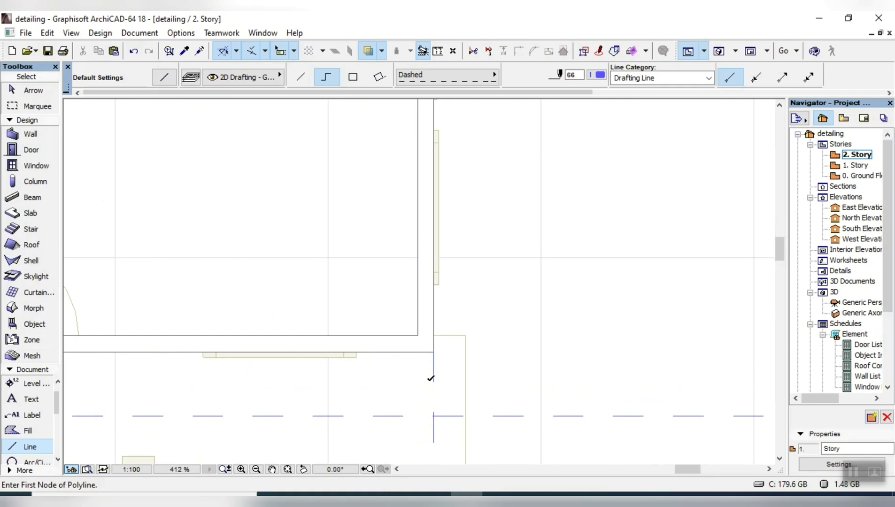
Draw a dashed polyline from the front line crossing, 600 outward from the side wall and about 14850 parallel to it, past the rear corner.
{"action": "left_click", "coordinate": [433, 416]}
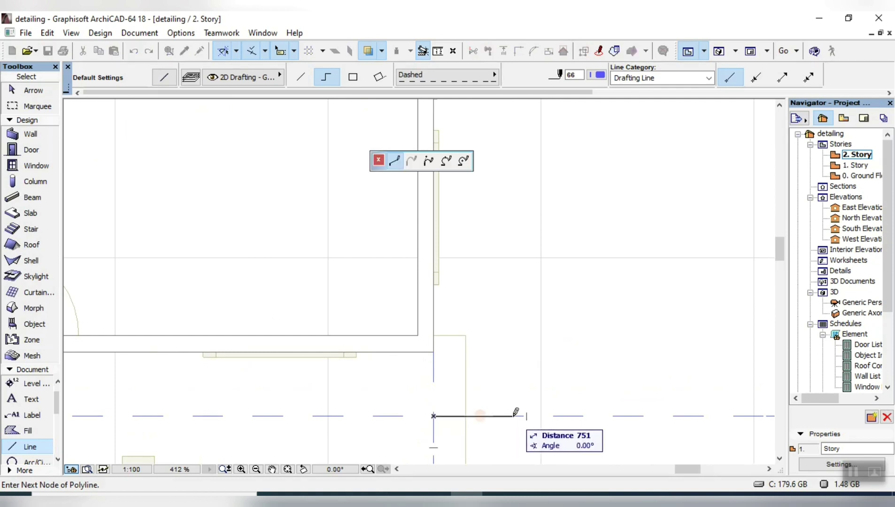
{"action": "type", "text": "600"}
{"action": "key", "text": "Return"}
{"action": "scroll", "coordinate": [510, 365], "scroll_direction": "down", "scroll_amount": 6}
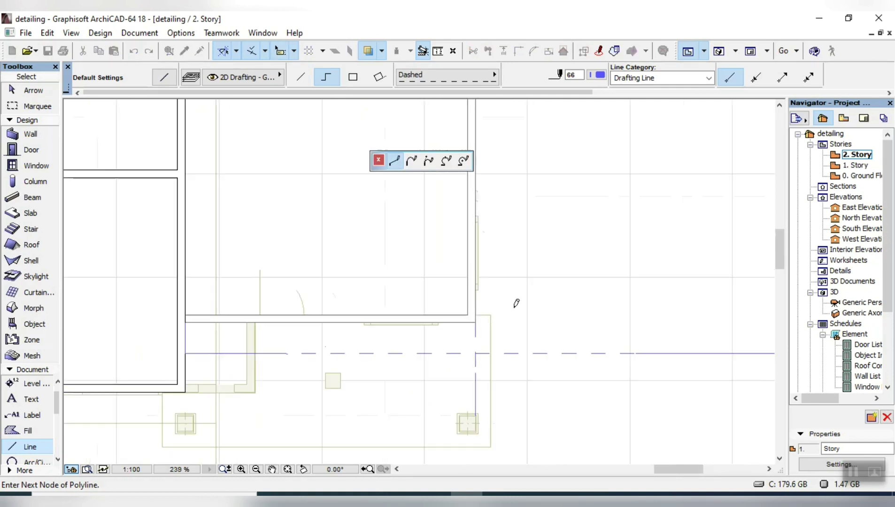
{"action": "scroll", "coordinate": [515, 276], "scroll_direction": "up", "scroll_amount": 5}
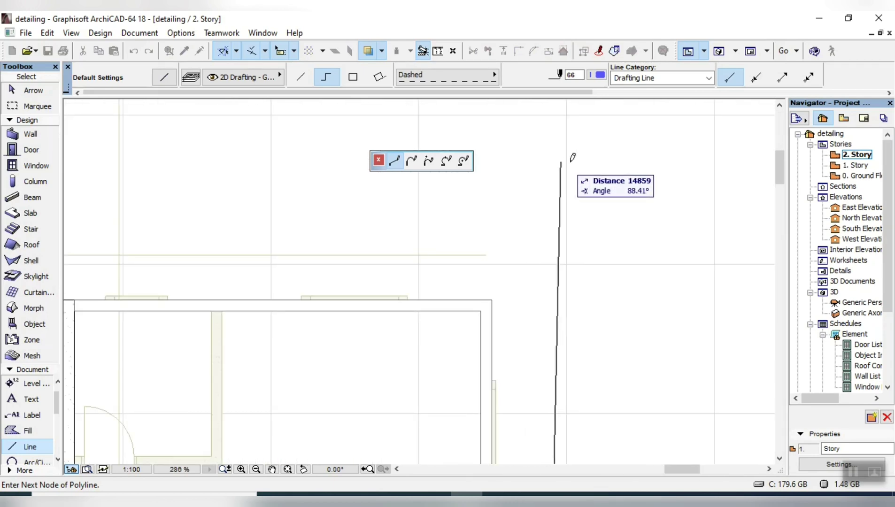
{"action": "right_click", "coordinate": [540, 163]}
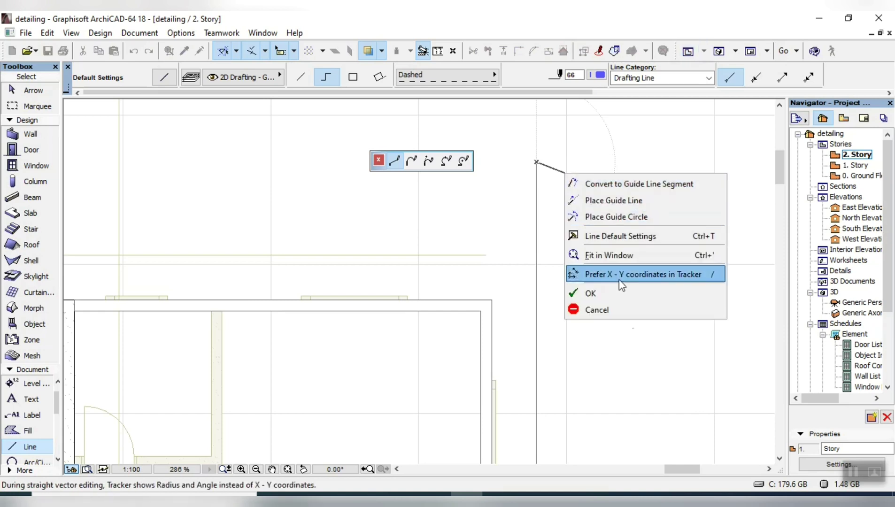
{"action": "left_click", "coordinate": [620, 289]}
Draw a dashed line outward from the rear outer wall corner, continuing the rear wall line across the side offset line.
{"action": "left_click", "coordinate": [492, 300]}
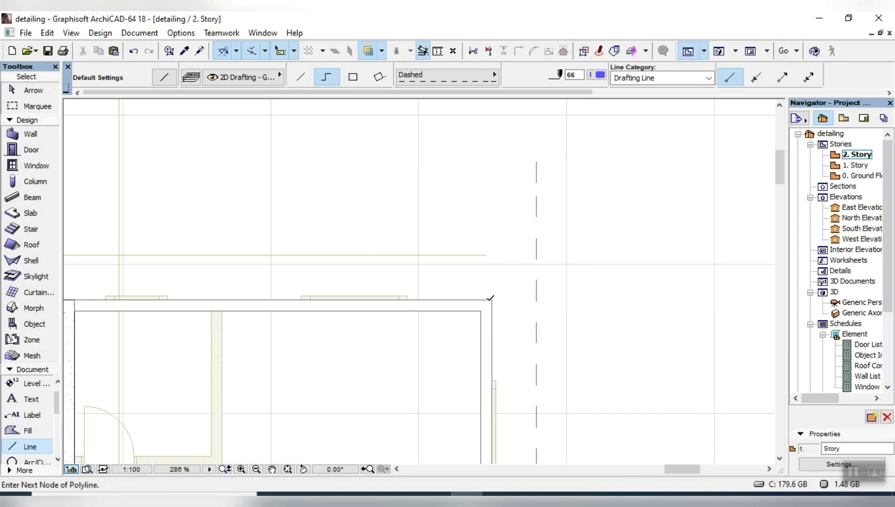
{"action": "right_click", "coordinate": [683, 298]}
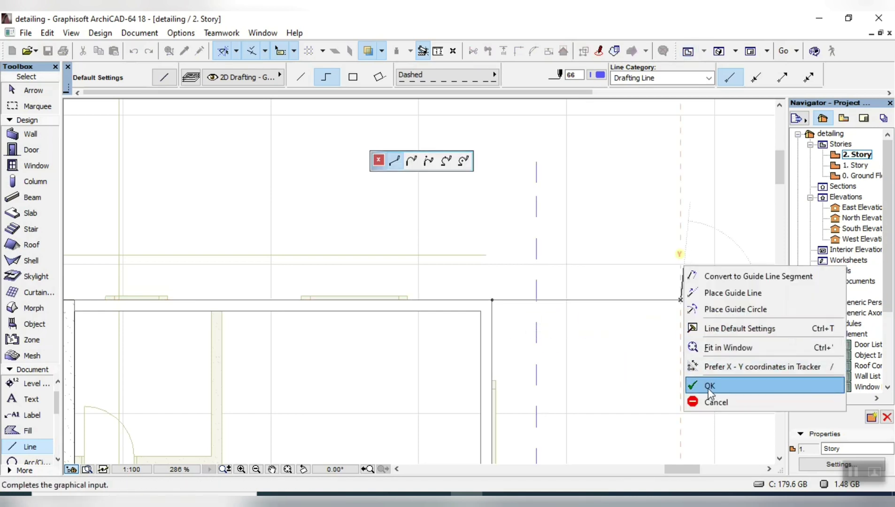
{"action": "left_click", "coordinate": [710, 384]}
Draw a dashed polyline from the rear line crossing, 600 beyond the rear wall and about 7200 back parallel to it, past the central wall.
{"action": "left_click", "coordinate": [537, 299]}
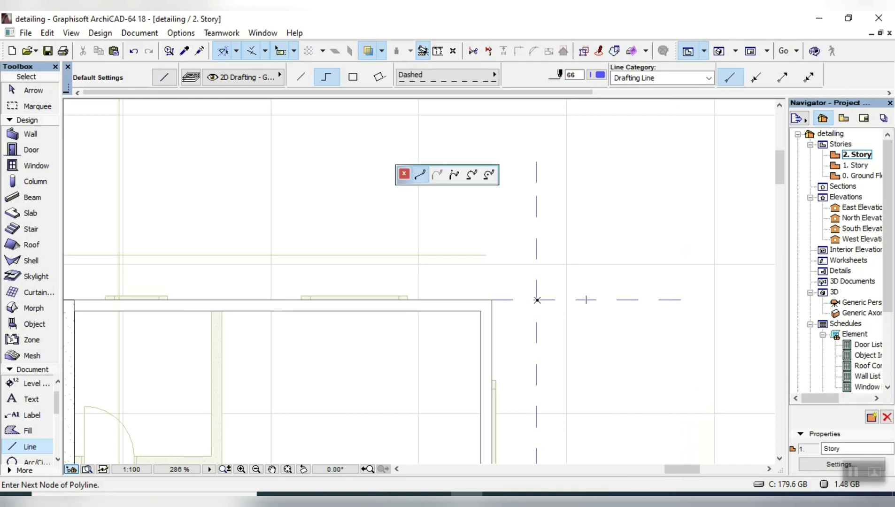
{"action": "type", "text": "600"}
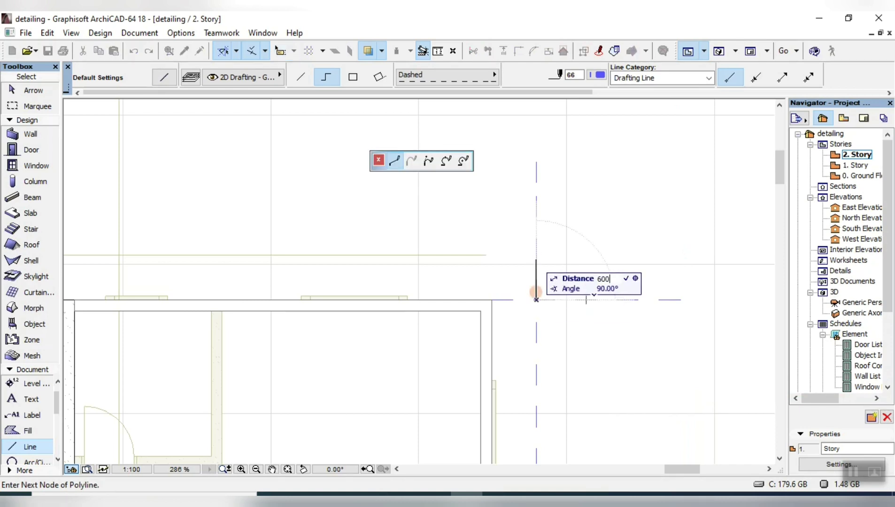
{"action": "key", "text": "Return"}
{"action": "scroll", "coordinate": [610, 263], "scroll_direction": "down", "scroll_amount": 5}
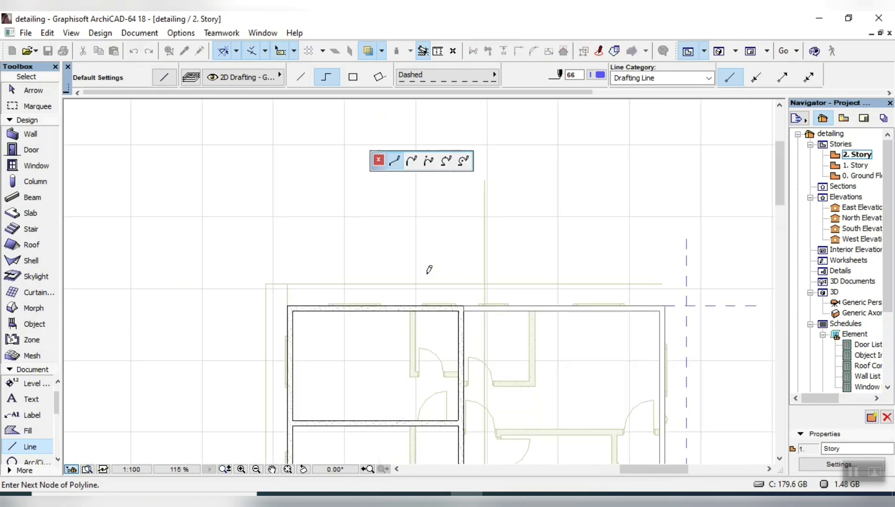
{"action": "scroll", "coordinate": [427, 271], "scroll_direction": "up", "scroll_amount": 3}
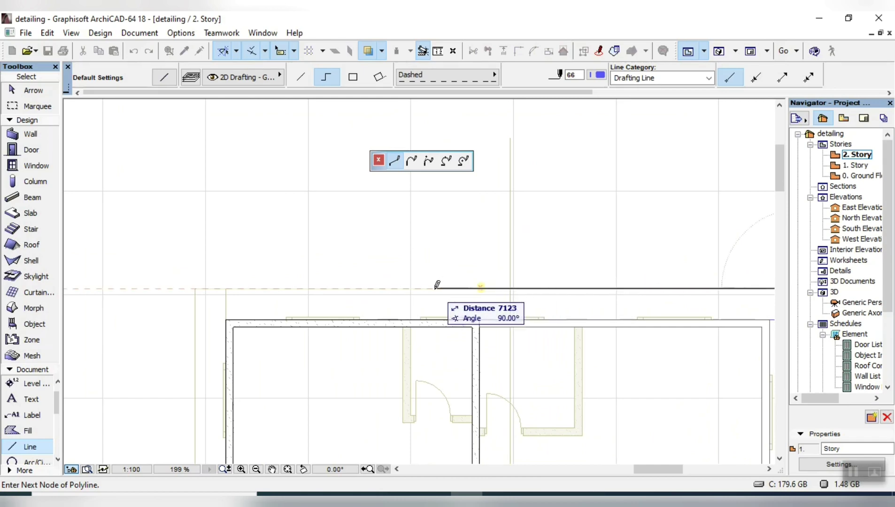
{"action": "right_click", "coordinate": [430, 255]}
{"action": "left_click", "coordinate": [493, 378]}
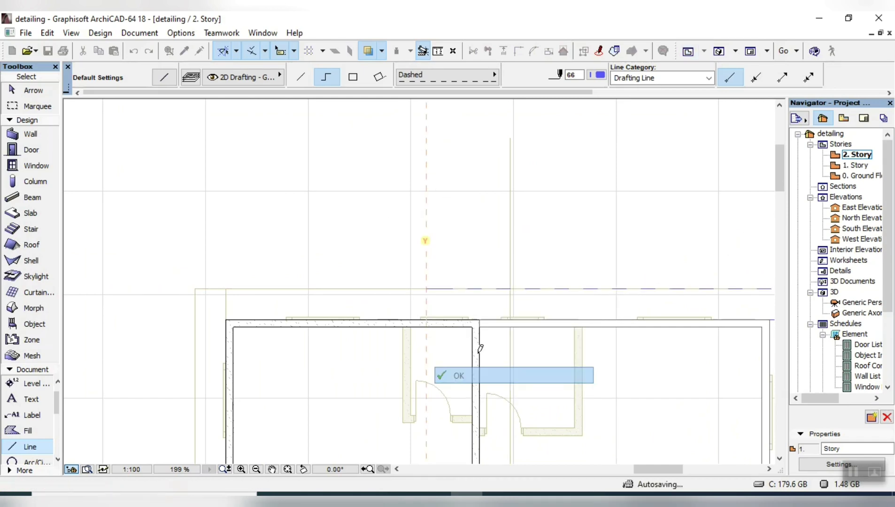
Draw a dashed line from the inner end of the front offset line along the central wall's face, well beyond the rear offset line.
{"action": "scroll", "coordinate": [479, 250], "scroll_direction": "down", "scroll_amount": 6}
{"action": "scroll", "coordinate": [485, 376], "scroll_direction": "down", "scroll_amount": 2}
{"action": "scroll", "coordinate": [487, 409], "scroll_direction": "up", "scroll_amount": 3}
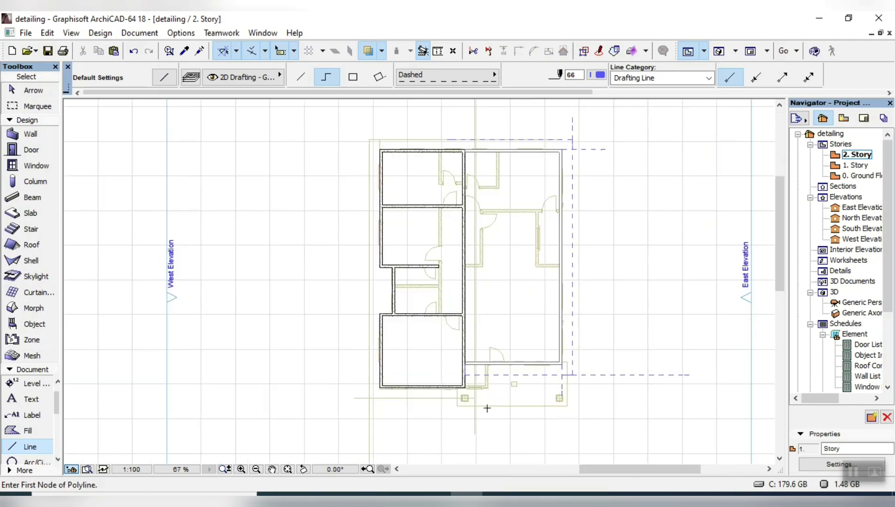
{"action": "scroll", "coordinate": [469, 375], "scroll_direction": "up", "scroll_amount": 8}
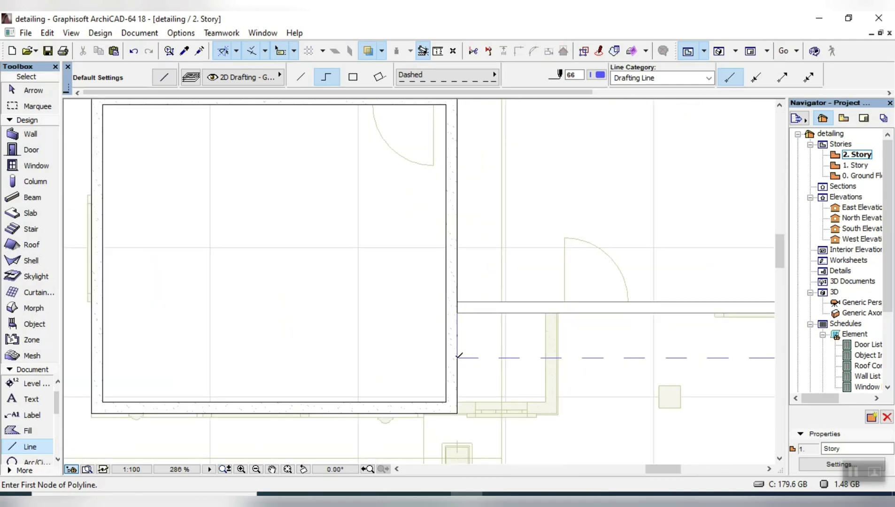
{"action": "left_click", "coordinate": [457, 358]}
{"action": "scroll", "coordinate": [464, 367], "scroll_direction": "down", "scroll_amount": 15}
{"action": "scroll", "coordinate": [473, 310], "scroll_direction": "up", "scroll_amount": 7}
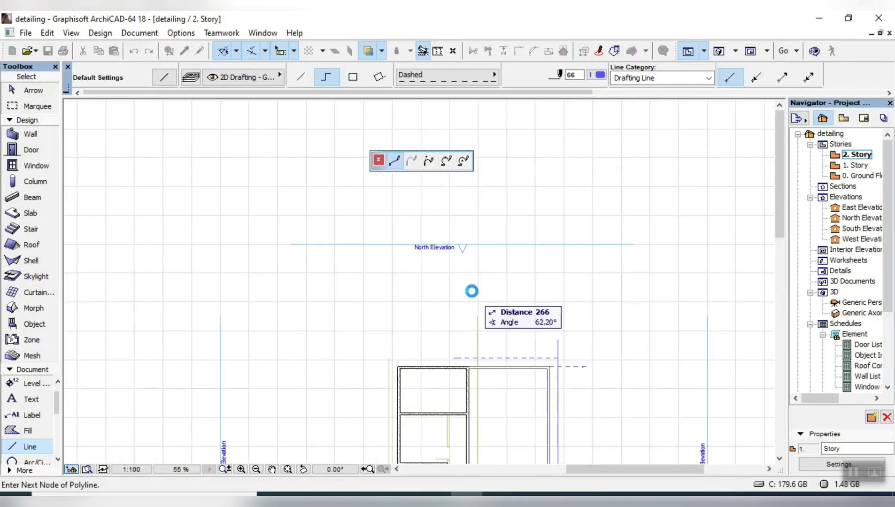
{"action": "left_click", "coordinate": [468, 292]}
{"action": "right_click", "coordinate": [501, 293]}
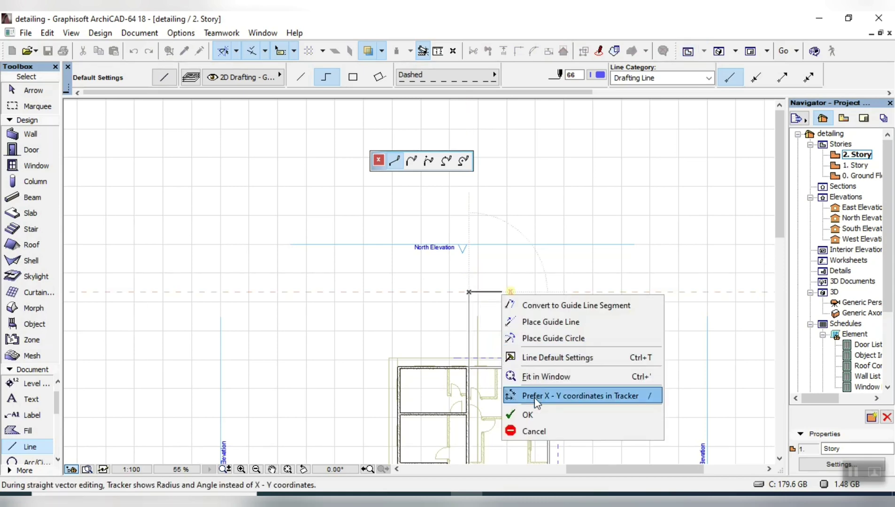
{"action": "left_click", "coordinate": [527, 415]}
{"action": "scroll", "coordinate": [448, 398], "scroll_direction": "down", "scroll_amount": 5}
{"action": "scroll", "coordinate": [445, 390], "scroll_direction": "up", "scroll_amount": 5}
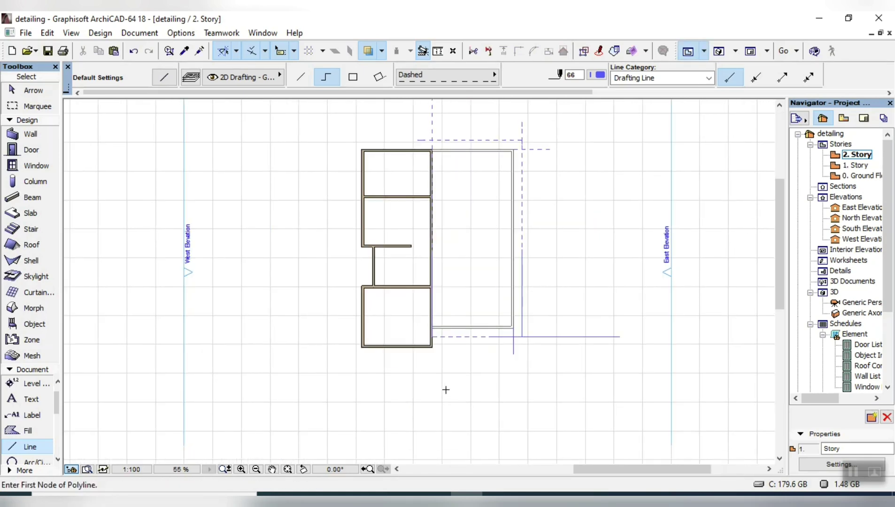
{"action": "scroll", "coordinate": [371, 137], "scroll_direction": "up", "scroll_amount": 5}
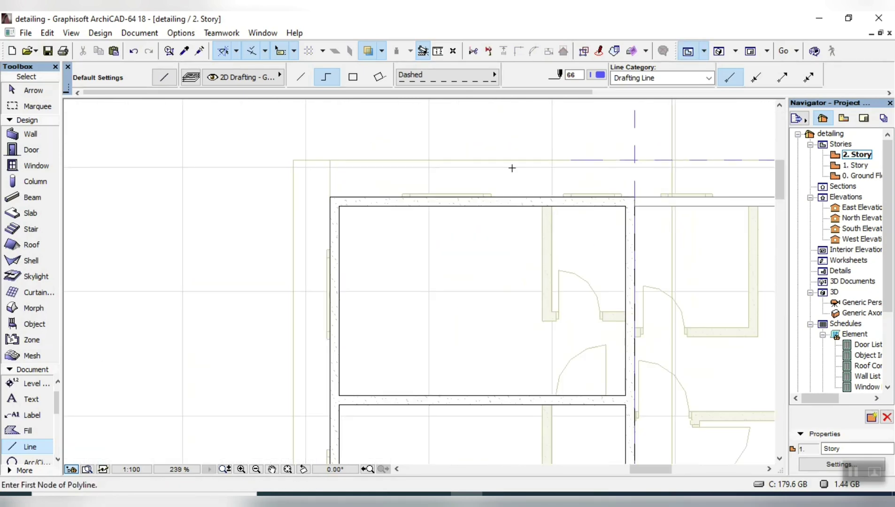
{"action": "left_click", "coordinate": [634, 160]}
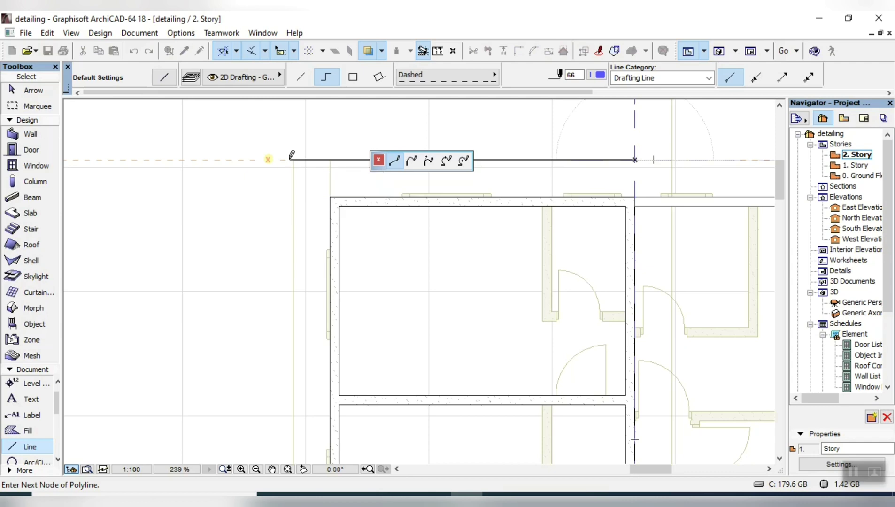
{"action": "scroll", "coordinate": [292, 155], "scroll_direction": "down", "scroll_amount": 7}
{"action": "scroll", "coordinate": [292, 204], "scroll_direction": "down", "scroll_amount": 2}
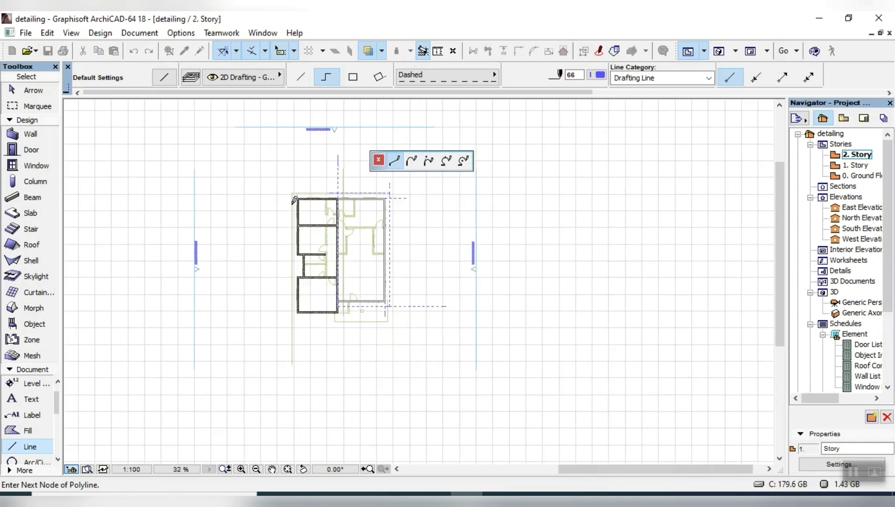
{"action": "key", "text": "Escape"}
{"action": "key", "text": "Escape"}
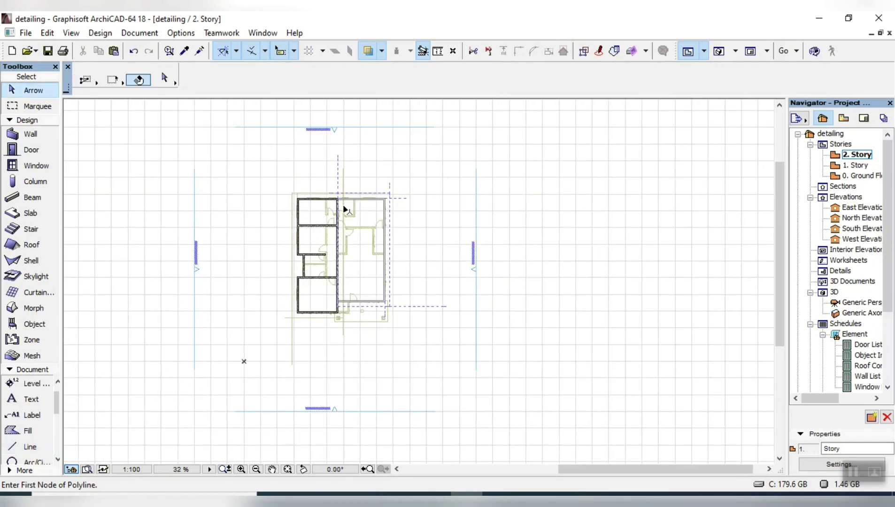
Set the Roof defaults to single-plane geometry with a 6° pitch, 100 above 2. Story and 4550 to project zero.
{"action": "scroll", "coordinate": [344, 202], "scroll_direction": "up", "scroll_amount": 4}
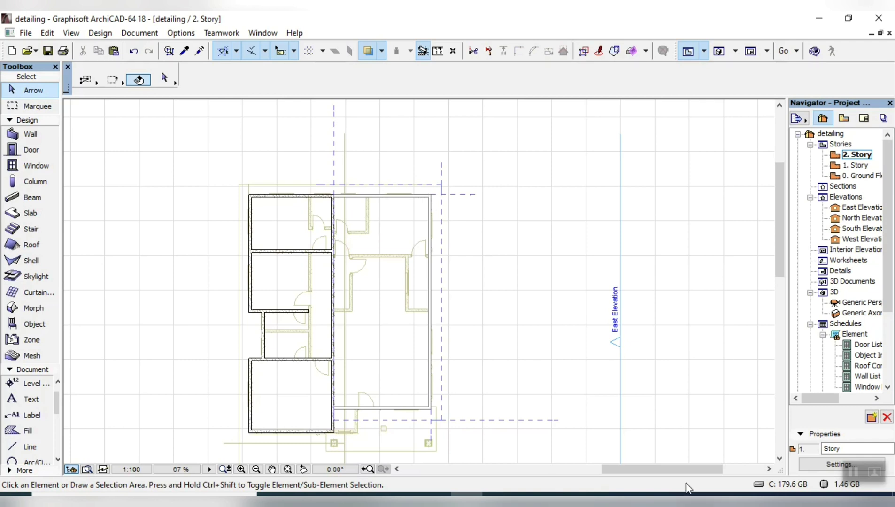
{"action": "left_click", "coordinate": [849, 473]}
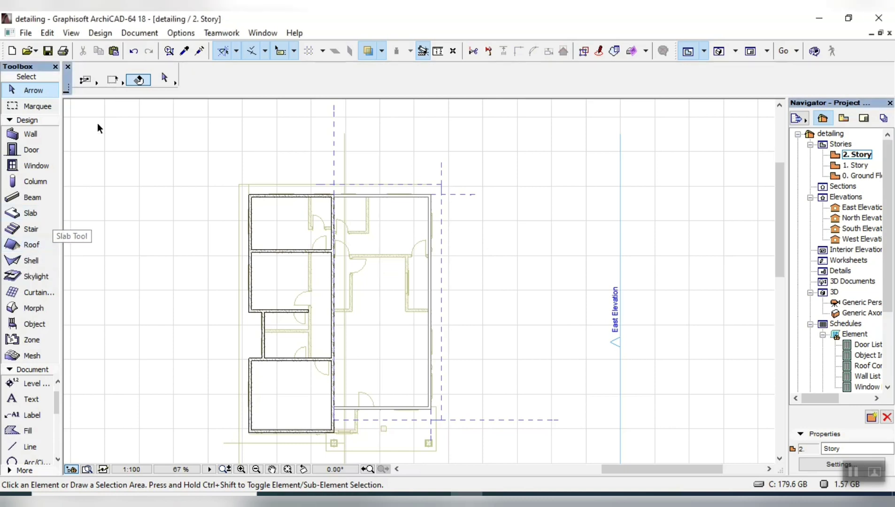
{"action": "left_click", "coordinate": [30, 245]}
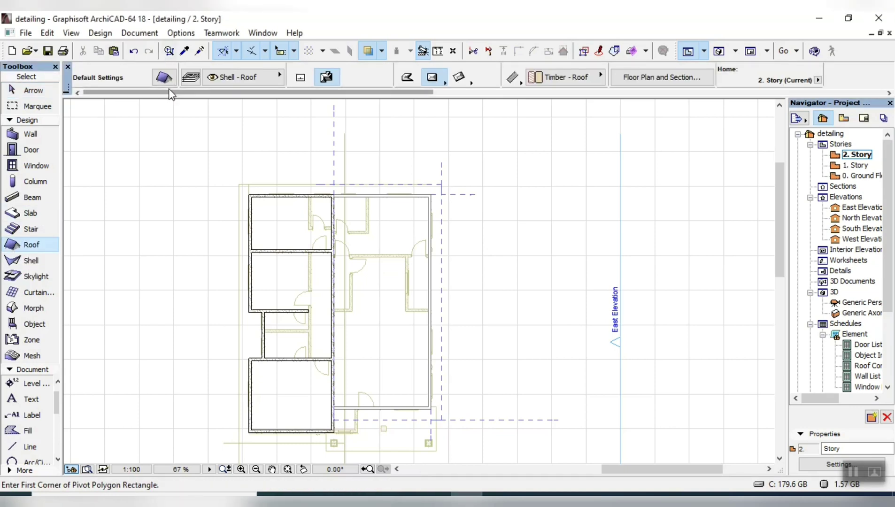
{"action": "left_click", "coordinate": [164, 81]}
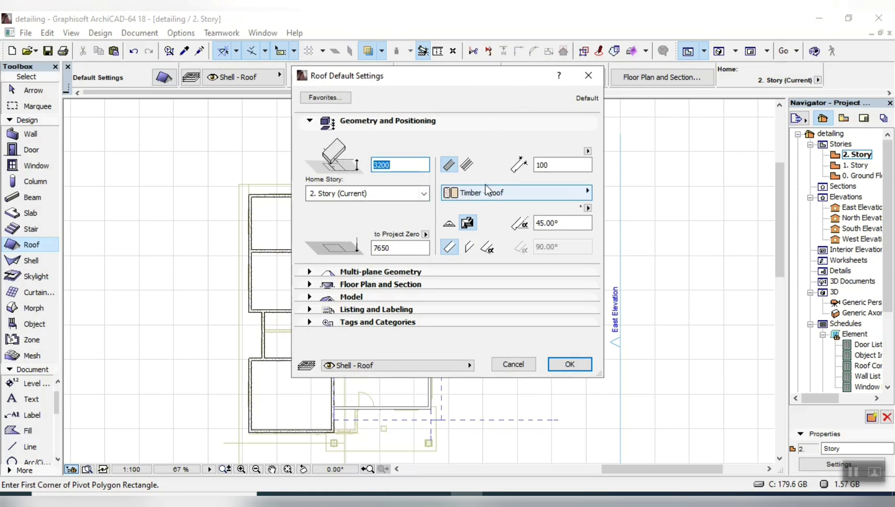
{"action": "left_click", "coordinate": [454, 227]}
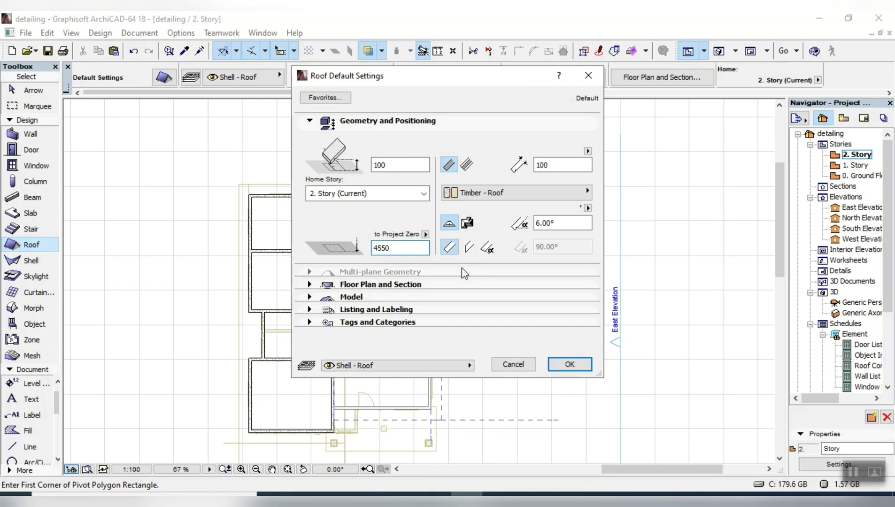
Check the roof's surface overrides against the 3bedroom.jpg render in Photos, return to ArchiCAD and accept the roof settings.
{"action": "left_click", "coordinate": [385, 298]}
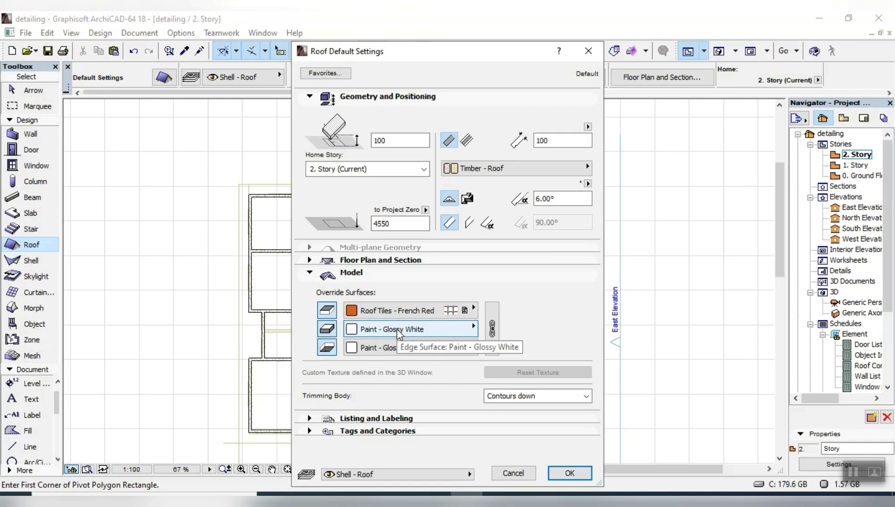
{"action": "left_click", "coordinate": [497, 500]}
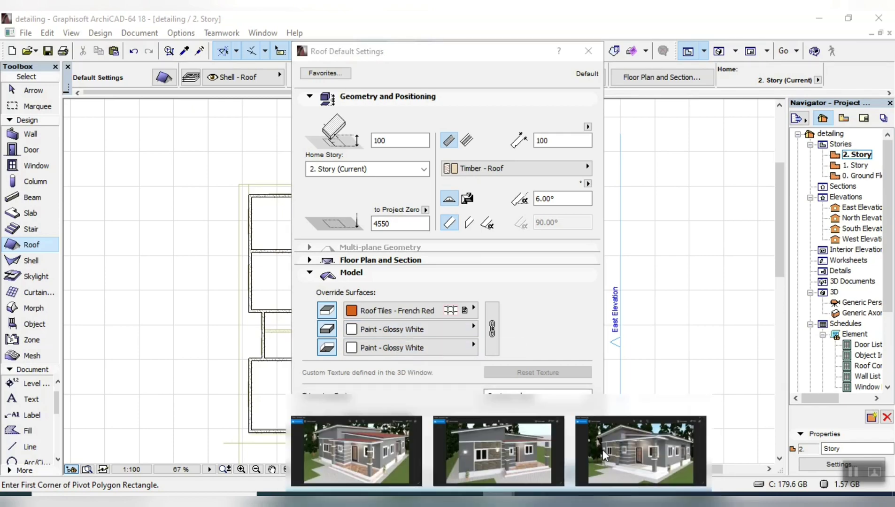
{"action": "left_click", "coordinate": [604, 455]}
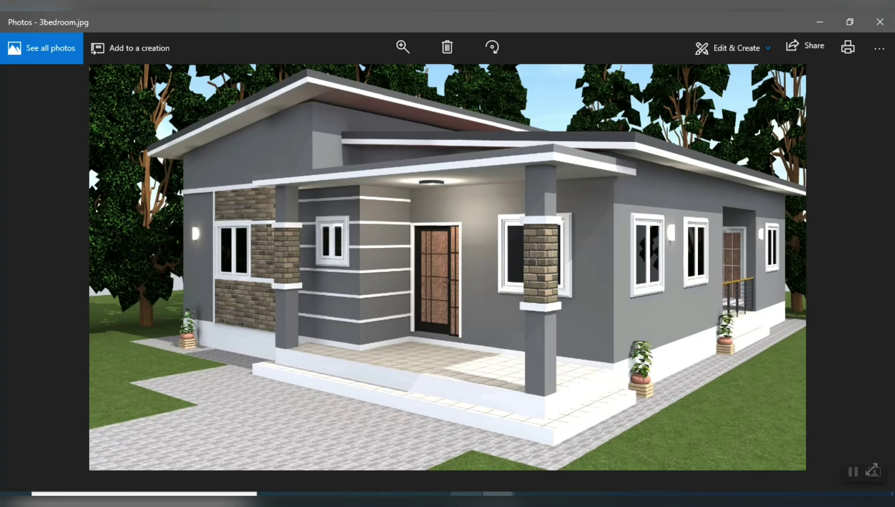
{"action": "left_click", "coordinate": [467, 499]}
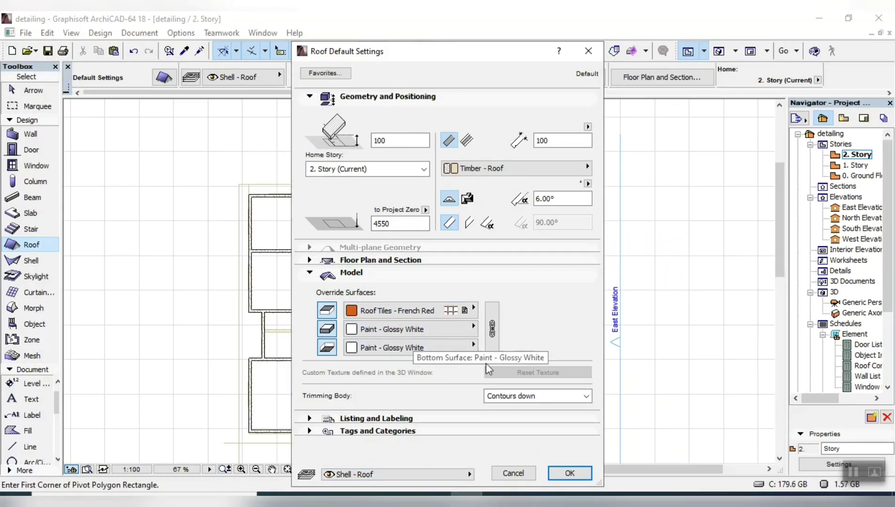
{"action": "left_click", "coordinate": [568, 473]}
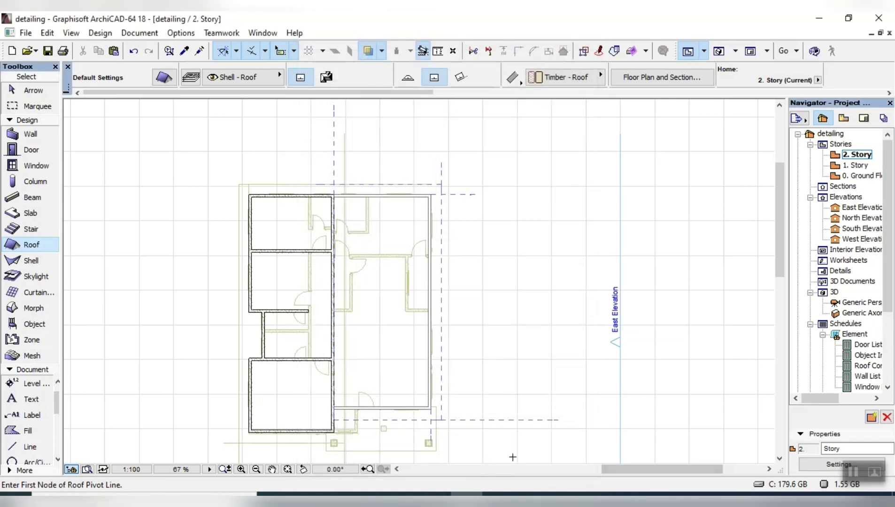
Place a roof about 6250 by 13600 within the dashed outline, with its pivot line on the outer side offset and pitched up toward the central wall.
{"action": "left_click", "coordinate": [442, 420]}
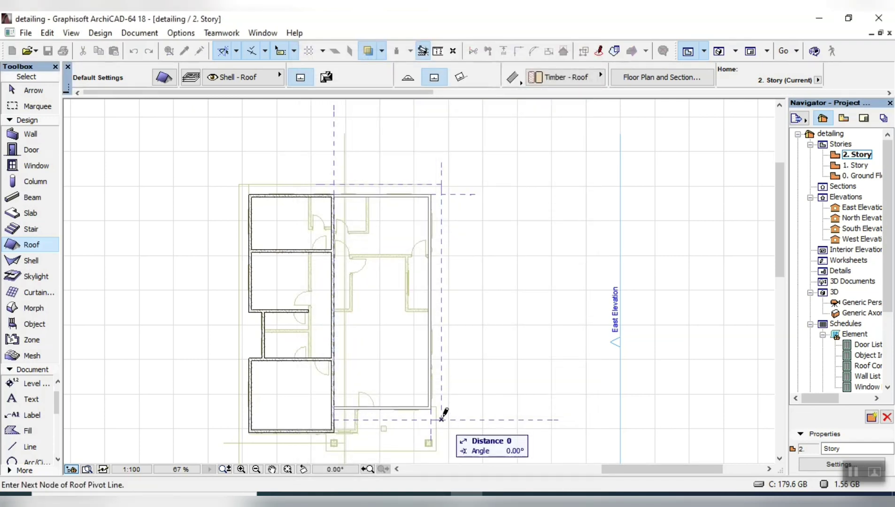
{"action": "left_click", "coordinate": [446, 183]}
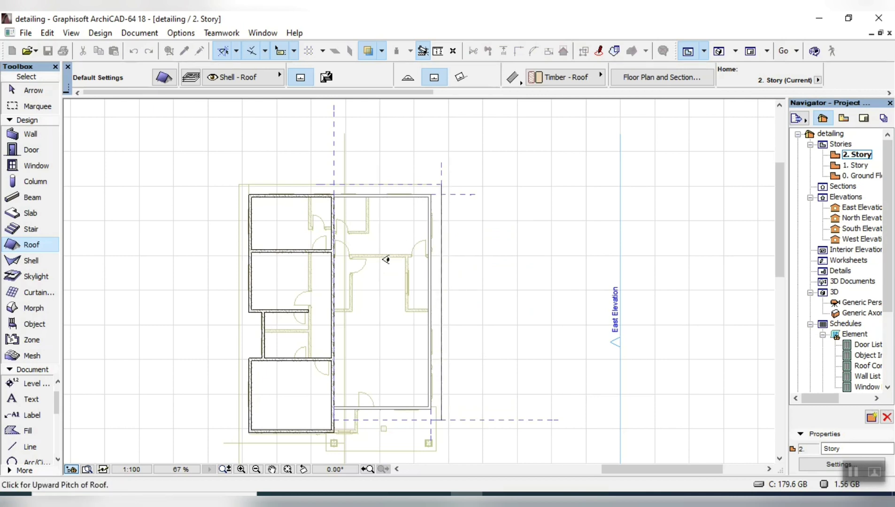
{"action": "left_click", "coordinate": [343, 294]}
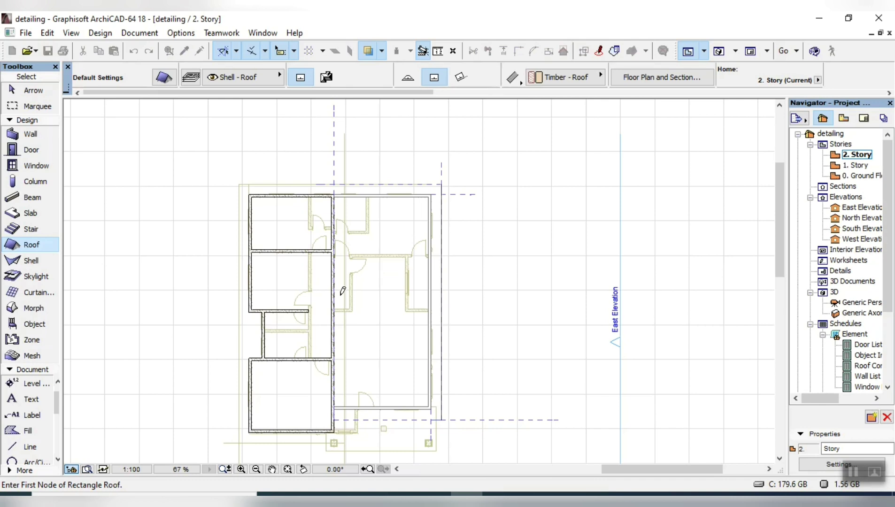
{"action": "left_click", "coordinate": [441, 185]}
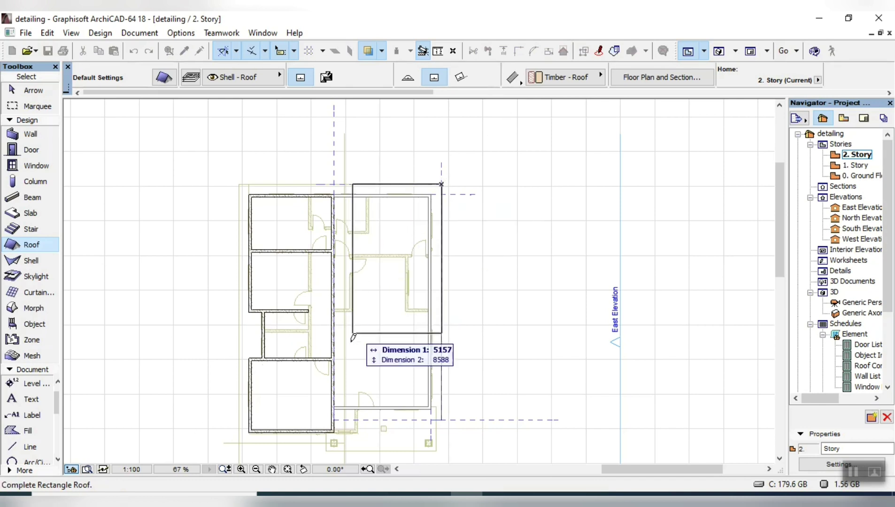
{"action": "left_click", "coordinate": [336, 418]}
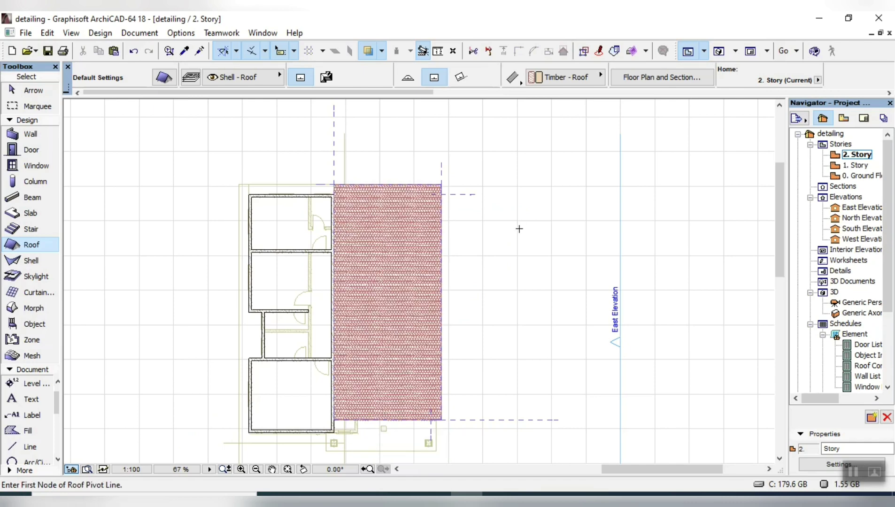
Open the 3D view and examine how the new roof meets the front and side walls from several angles.
{"action": "key", "text": "Escape"}
{"action": "left_click", "coordinate": [727, 51]}
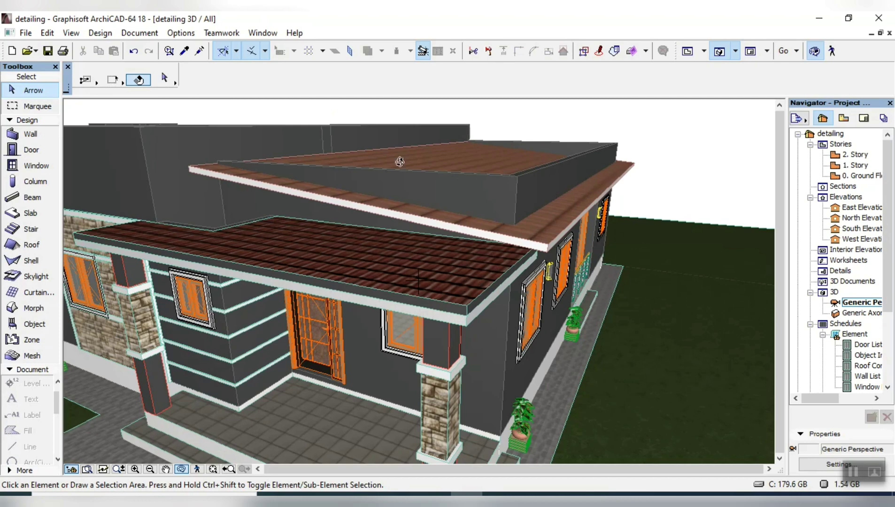
{"action": "middle_click_drag", "start_coordinate": [329, 281], "coordinate": [415, 272], "text": "shift"}
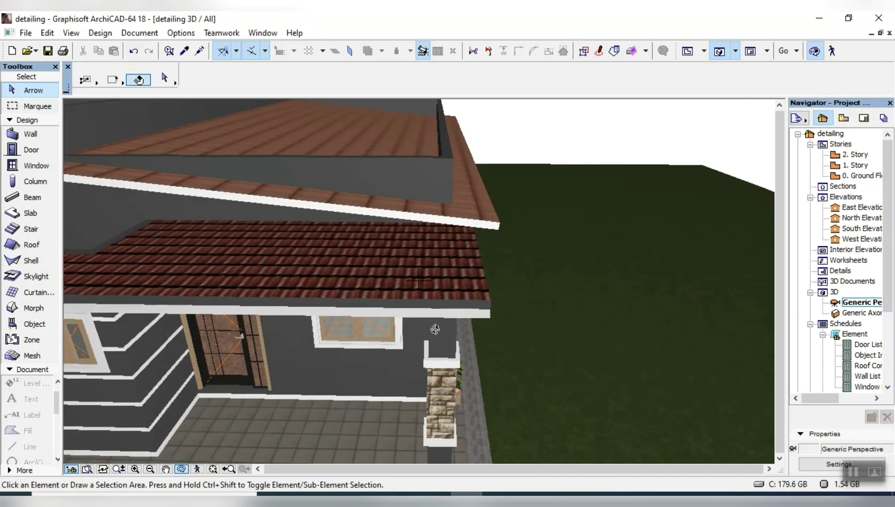
{"action": "middle_click_drag", "start_coordinate": [460, 303], "coordinate": [578, 409]}
{"action": "scroll", "coordinate": [465, 335], "scroll_direction": "down", "scroll_amount": 2}
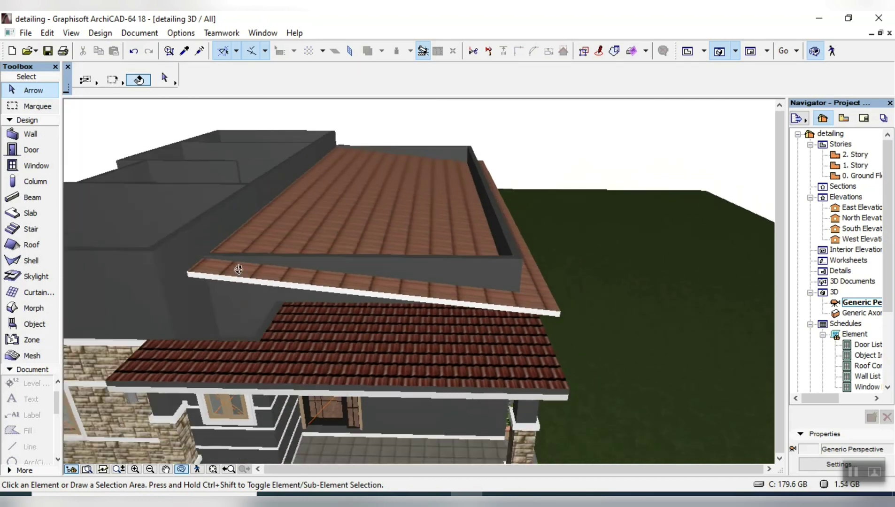
{"action": "scroll", "coordinate": [219, 269], "scroll_direction": "up", "scroll_amount": 1}
{"action": "scroll", "coordinate": [211, 270], "scroll_direction": "up", "scroll_amount": 1}
{"action": "left_click_drag", "start_coordinate": [210, 269], "coordinate": [210, 261]}
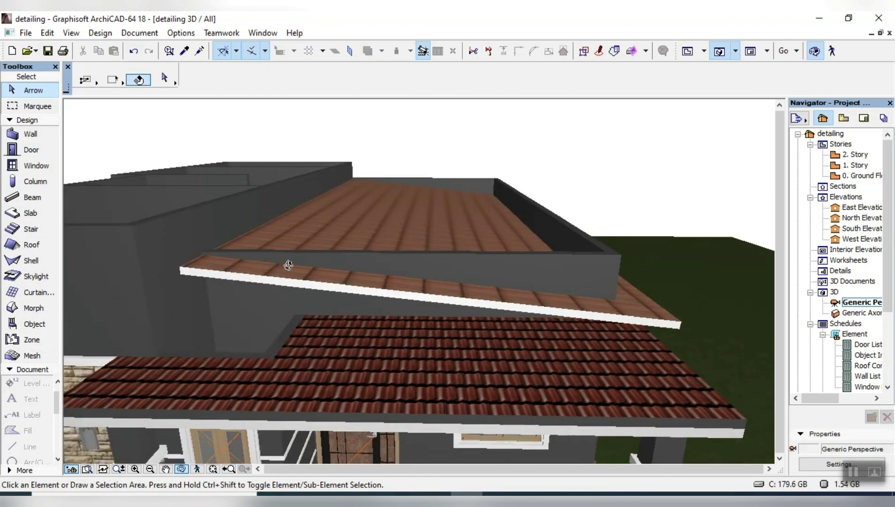
{"action": "key", "text": "Escape"}
Raise the new single-plane roof by setting its pivot line height to 300 above 2. Story.
{"action": "left_click", "coordinate": [287, 285]}
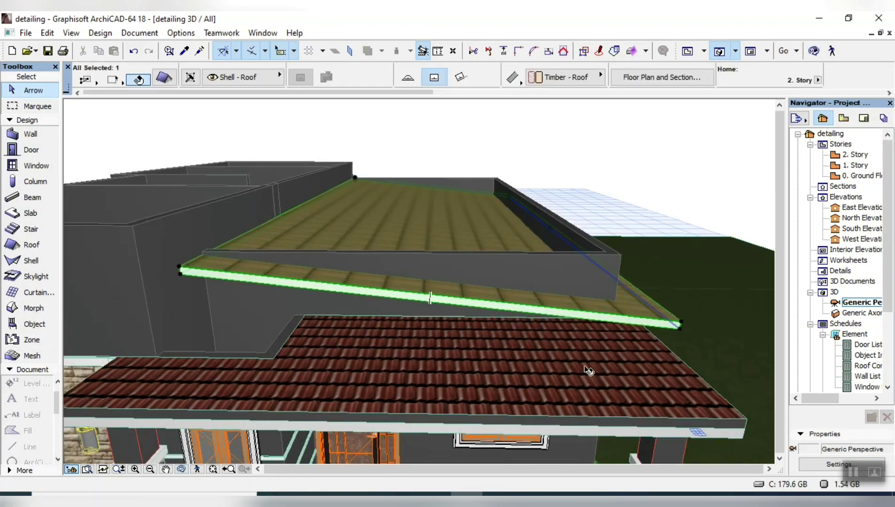
{"action": "left_click", "coordinate": [182, 469]}
{"action": "left_click_drag", "start_coordinate": [320, 402], "coordinate": [282, 387]}
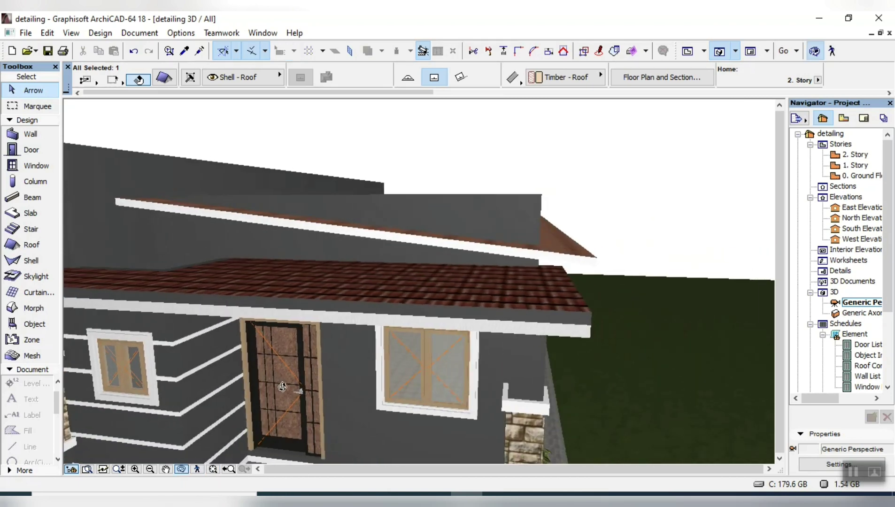
{"action": "left_click_drag", "start_coordinate": [447, 284], "coordinate": [478, 358]}
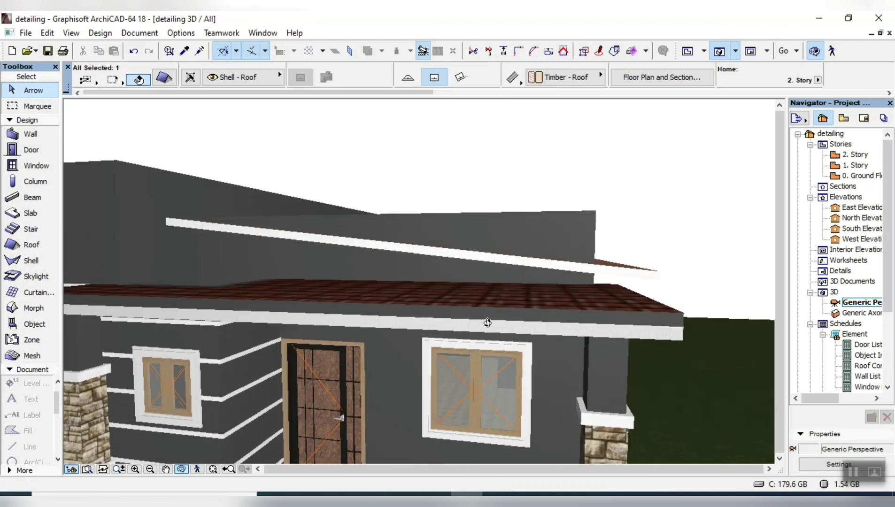
{"action": "key", "text": "Escape"}
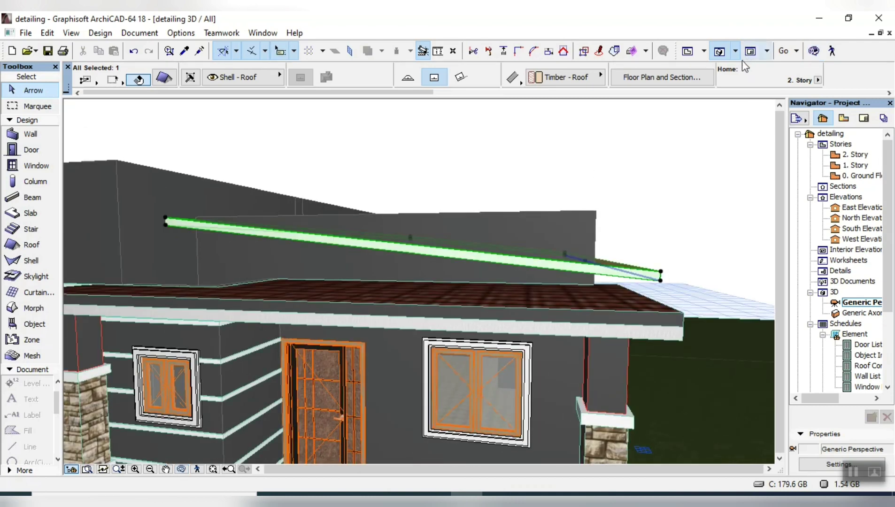
{"action": "scroll", "coordinate": [597, 86], "scroll_direction": "down", "scroll_amount": 2}
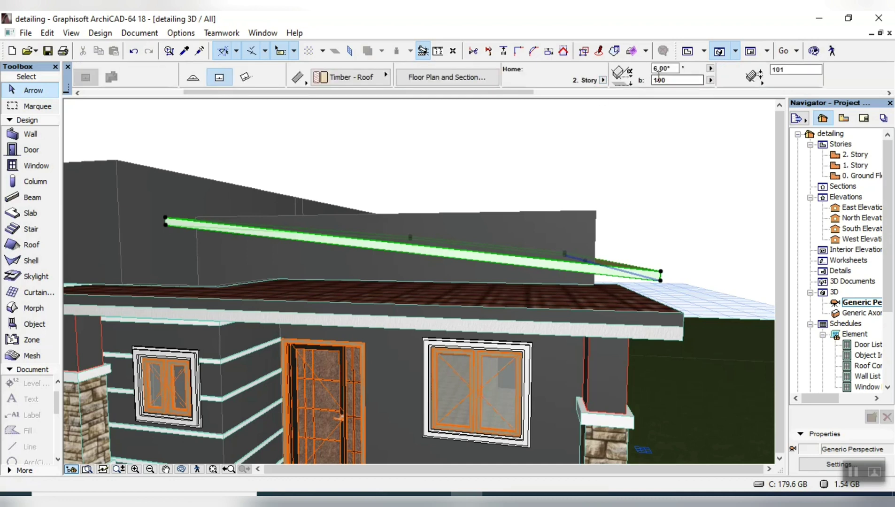
{"action": "type", "text": "00"}
{"action": "key", "text": "Return"}
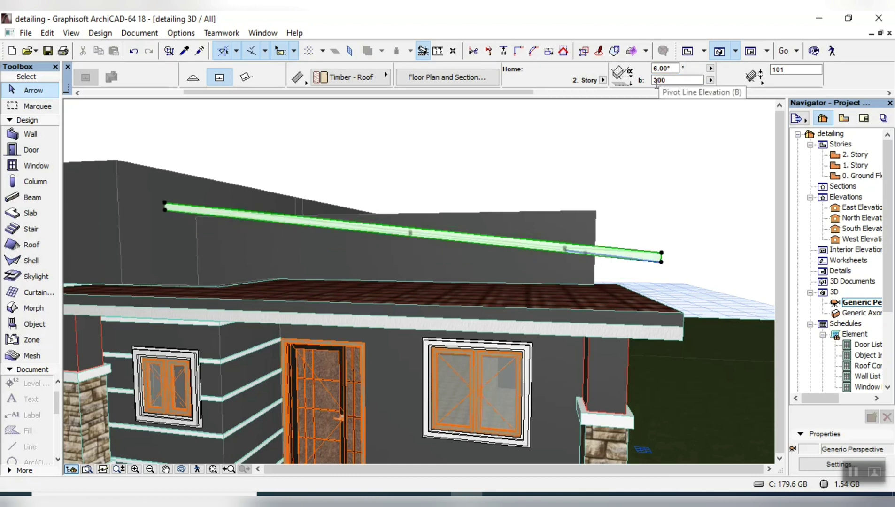
Inspect the raised roof from below and above, and compare it with the house renders in the Photos previews.
{"action": "left_click", "coordinate": [181, 469]}
{"action": "left_click_drag", "start_coordinate": [443, 397], "coordinate": [389, 380]}
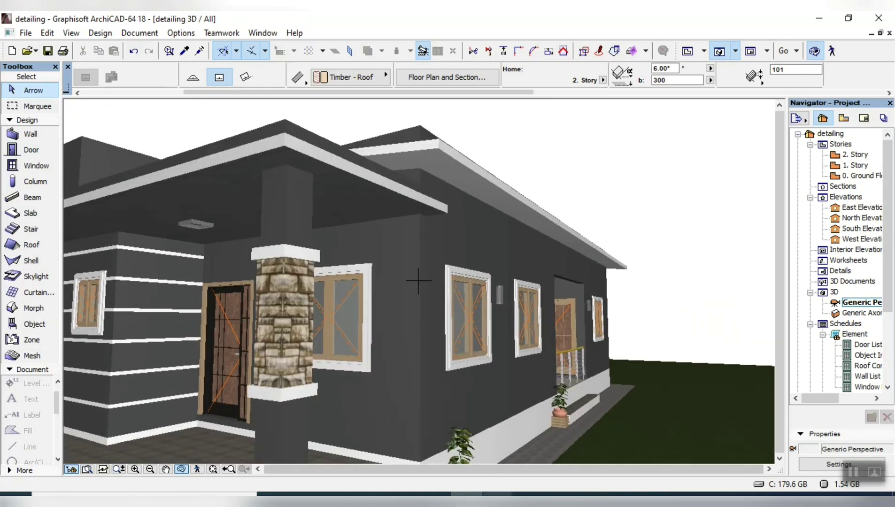
{"action": "mouse_move", "coordinate": [546, 475]}
{"action": "mouse_move", "coordinate": [619, 453]}
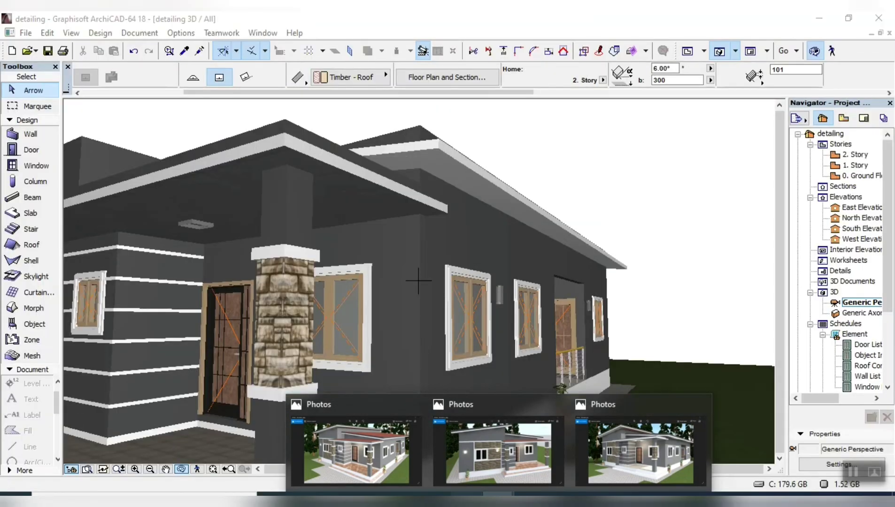
{"action": "middle_click_drag", "start_coordinate": [465, 257], "coordinate": [471, 302], "text": "shift"}
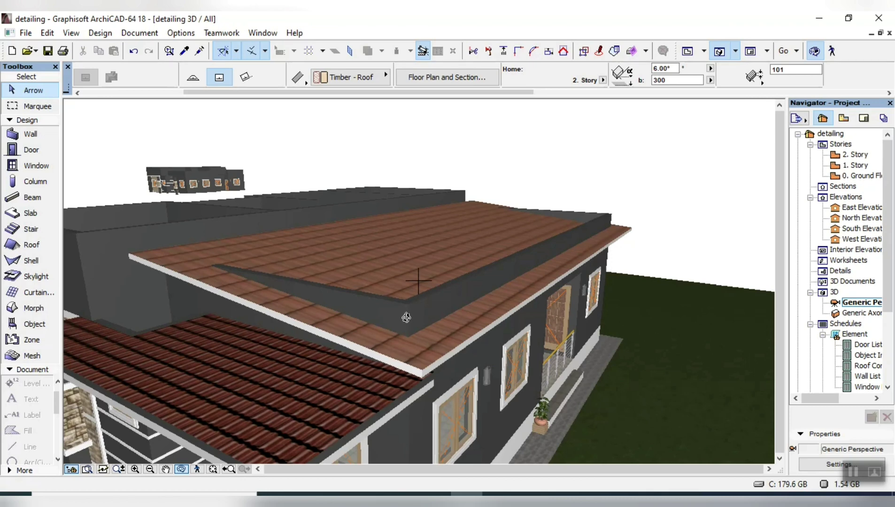
{"action": "key", "text": "Escape"}
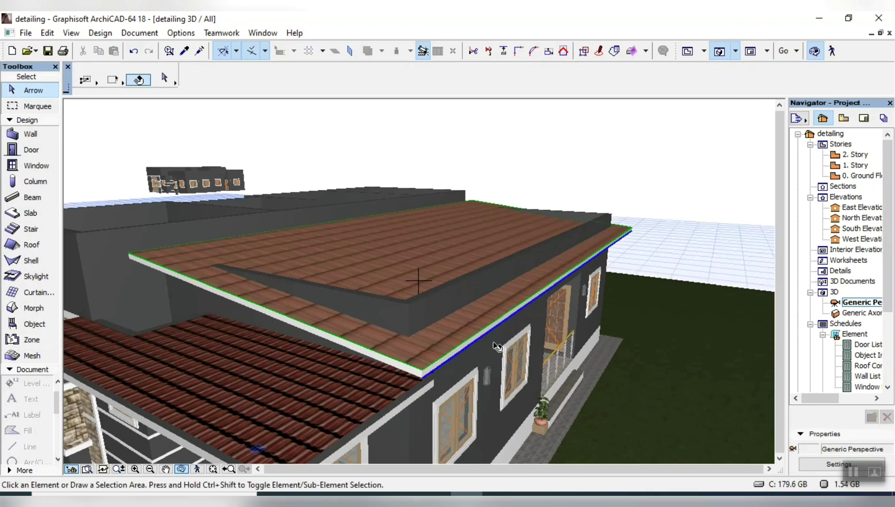
{"action": "left_click", "coordinate": [453, 341]}
{"action": "left_click", "coordinate": [450, 325]}
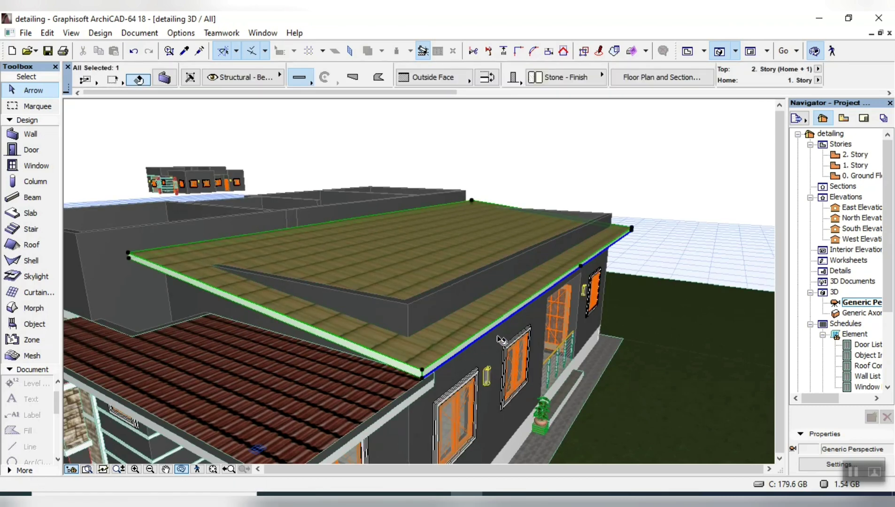
{"action": "key", "text": "Escape"}
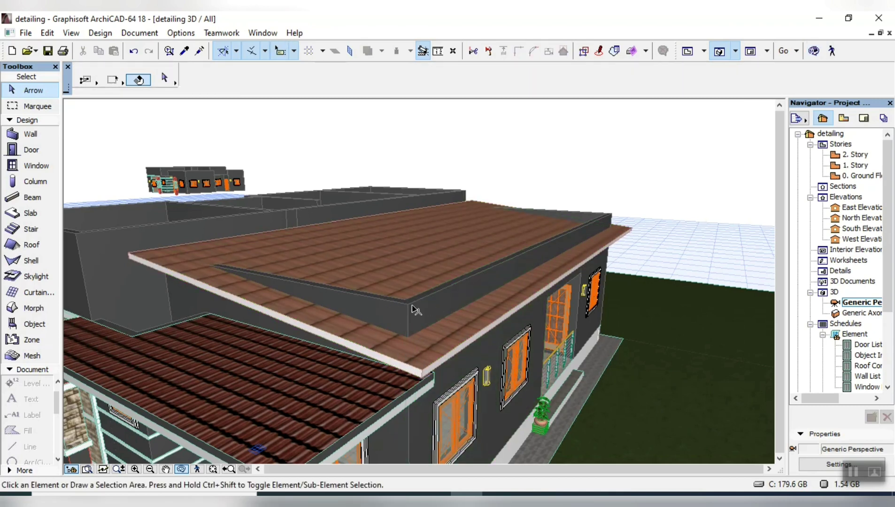
Trim the front, side and rear walls projecting through the roof, using the selected roof as the trimming element.
{"action": "left_click", "coordinate": [402, 257]}
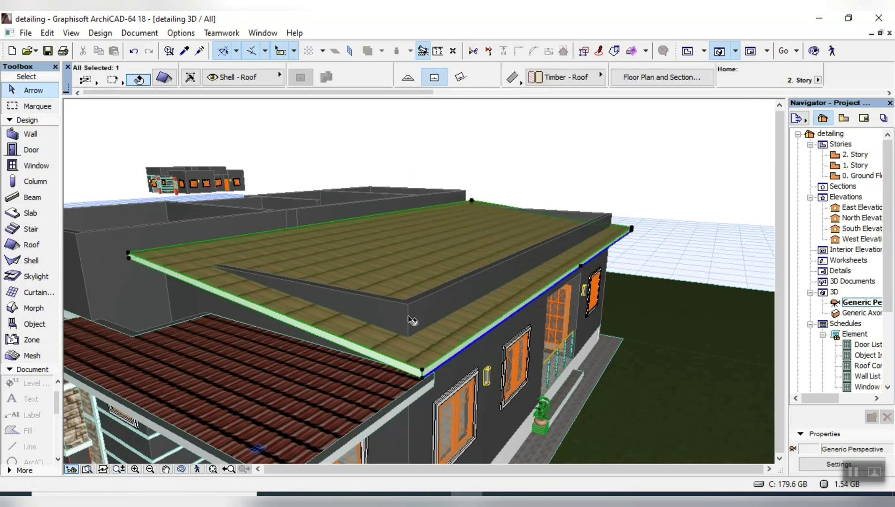
{"action": "left_click", "coordinate": [373, 316], "text": "shift"}
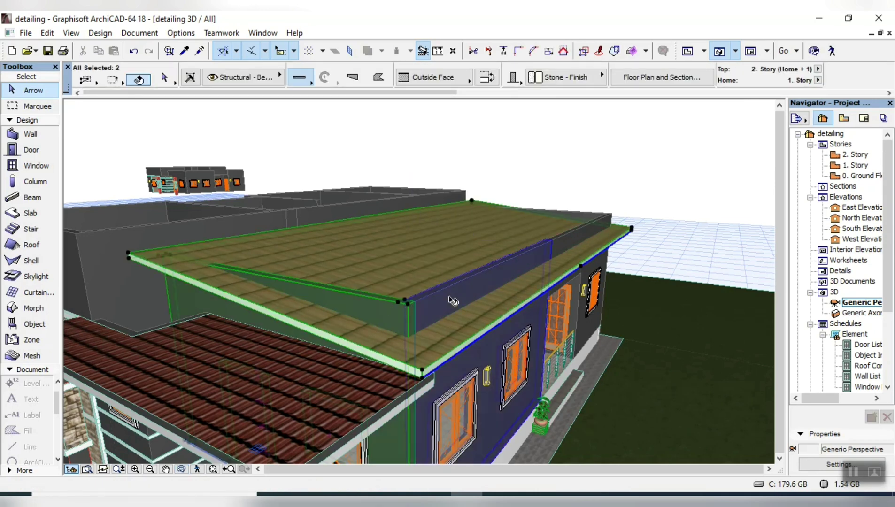
{"action": "left_click", "coordinate": [467, 270], "text": "shift"}
{"action": "left_click", "coordinate": [577, 238], "text": "shift"}
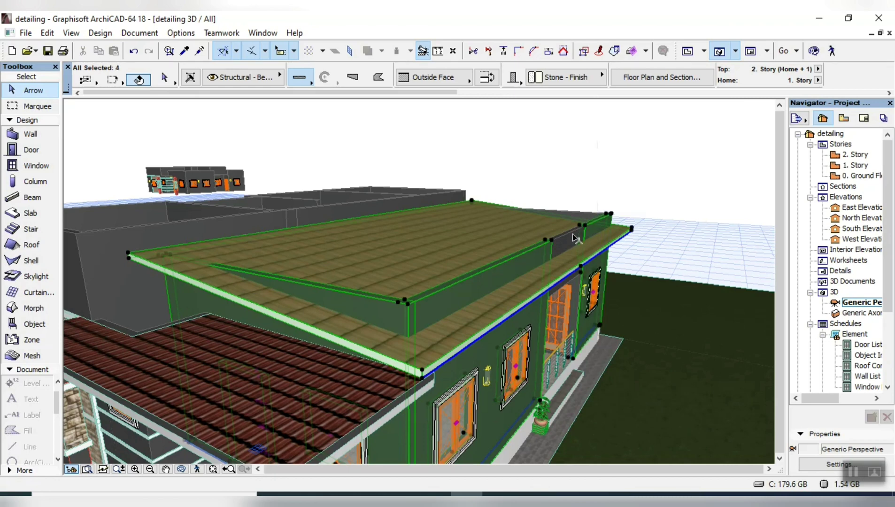
{"action": "left_click", "coordinate": [559, 242], "text": "shift"}
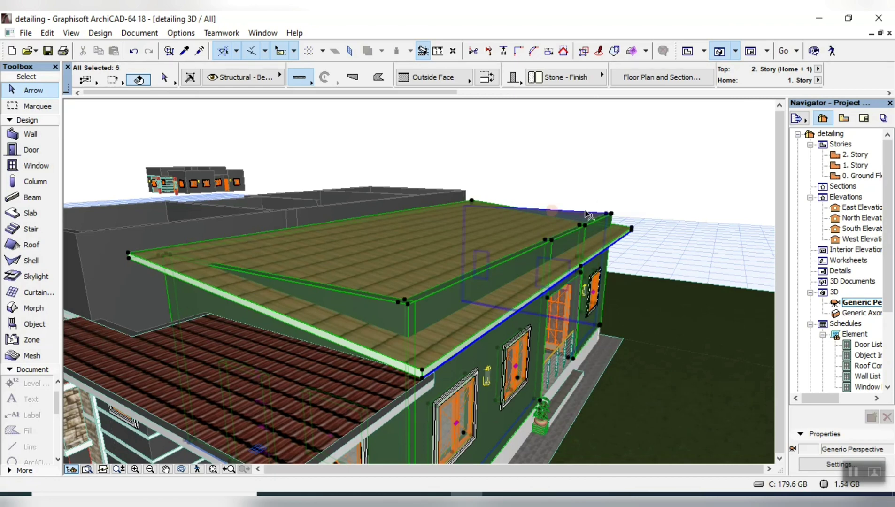
{"action": "left_click", "coordinate": [552, 210], "text": "shift"}
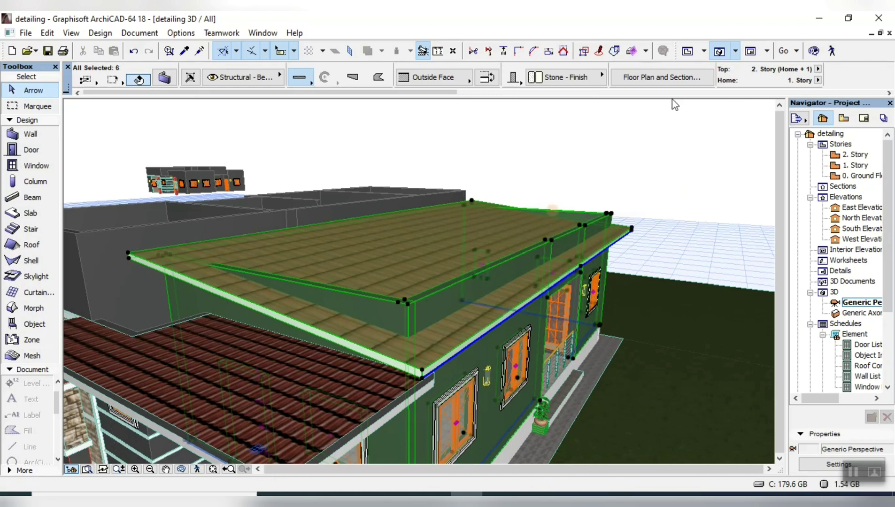
{"action": "left_click", "coordinate": [564, 51]}
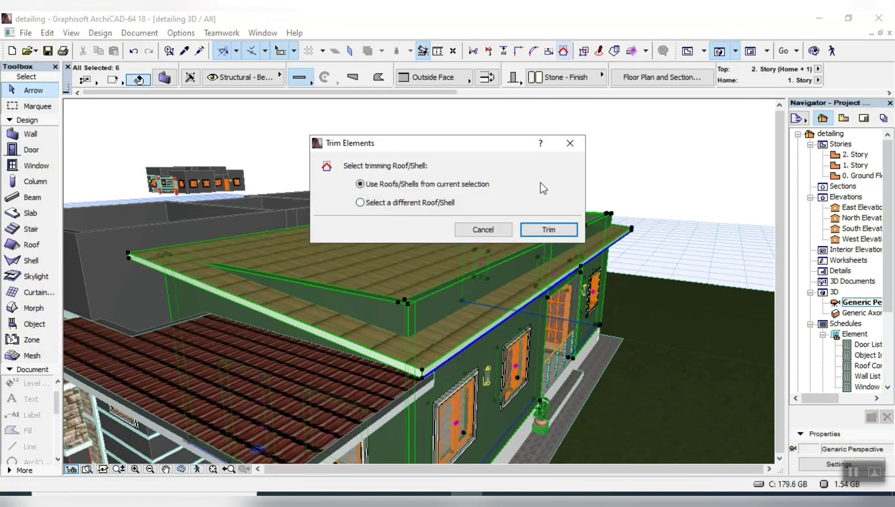
{"action": "left_click", "coordinate": [548, 230]}
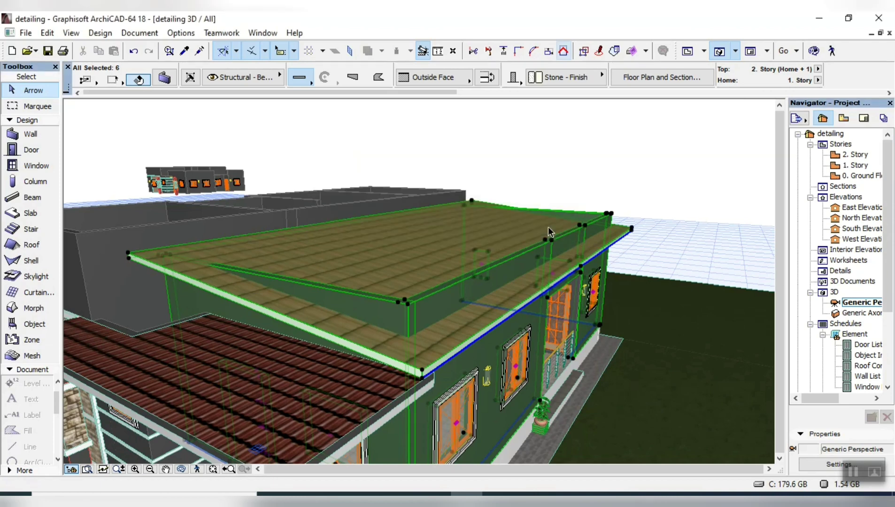
{"action": "left_click", "coordinate": [677, 144]}
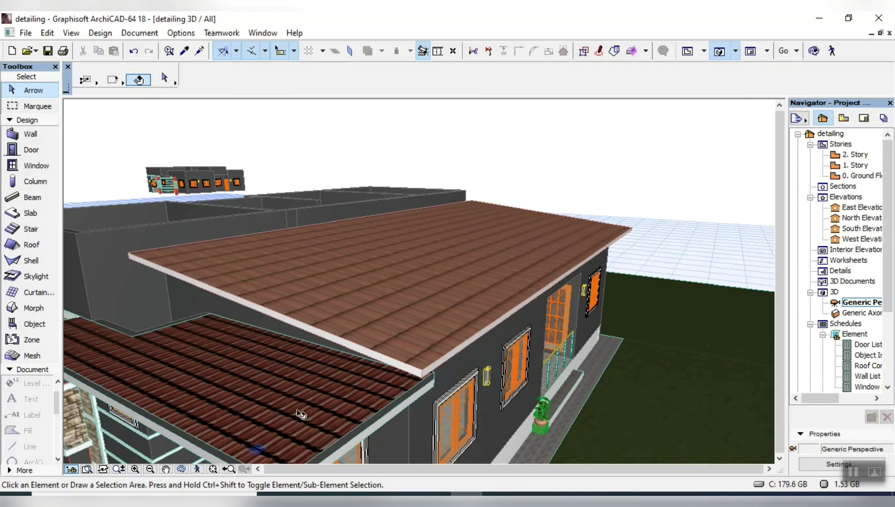
Change the roof's top surface override to Roof Tiles - French Brown.
{"action": "left_click", "coordinate": [433, 287]}
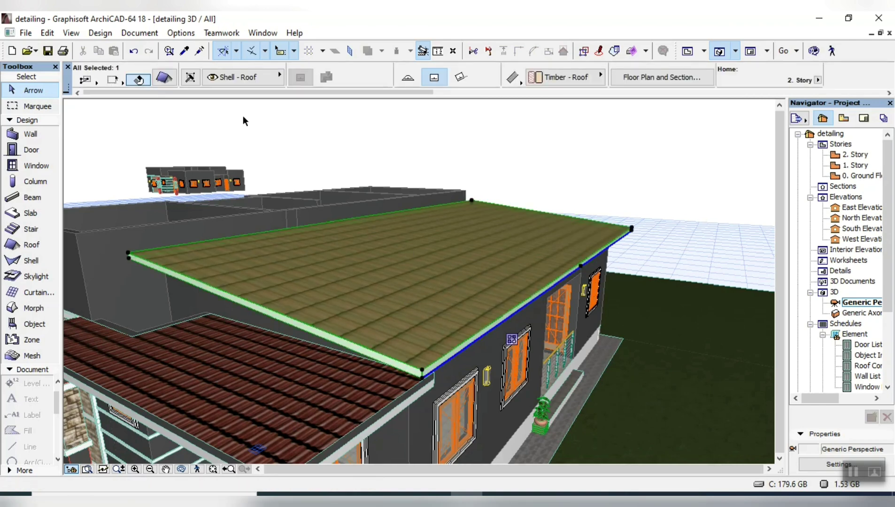
{"action": "key", "text": "ctrl+t"}
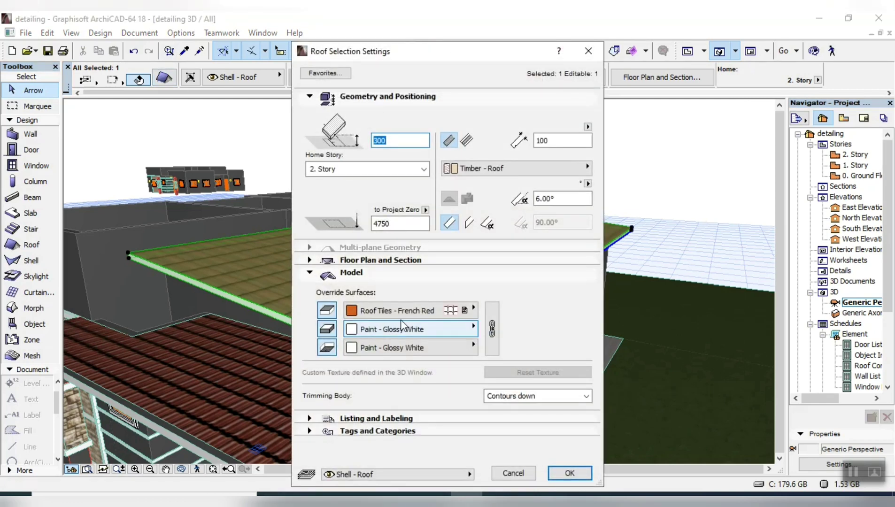
{"action": "left_click", "coordinate": [404, 311]}
{"action": "left_click", "coordinate": [673, 193]}
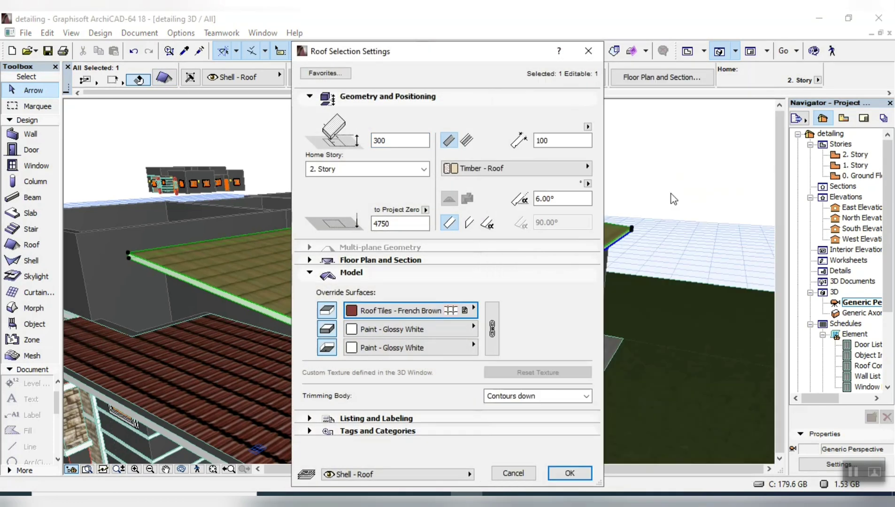
{"action": "left_click", "coordinate": [569, 473]}
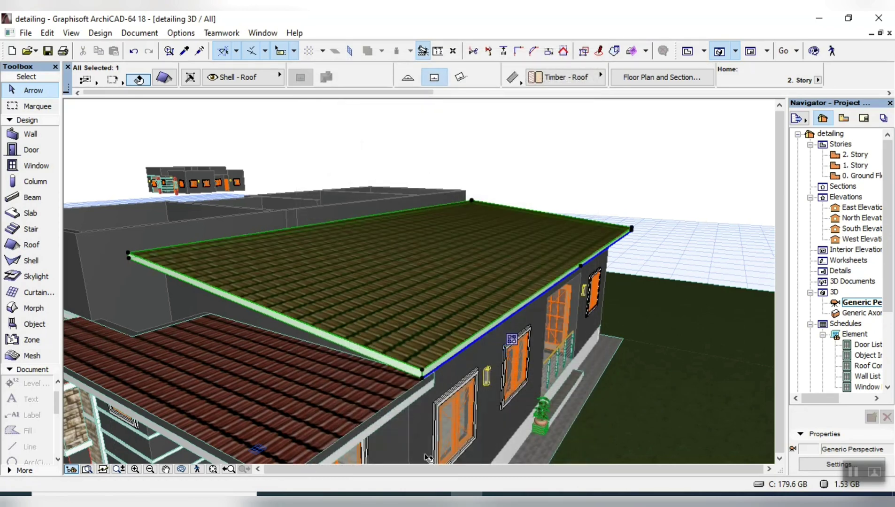
Make a copy of the roof 101 straight up so it sits directly on top of the original.
{"action": "left_click", "coordinate": [182, 469]}
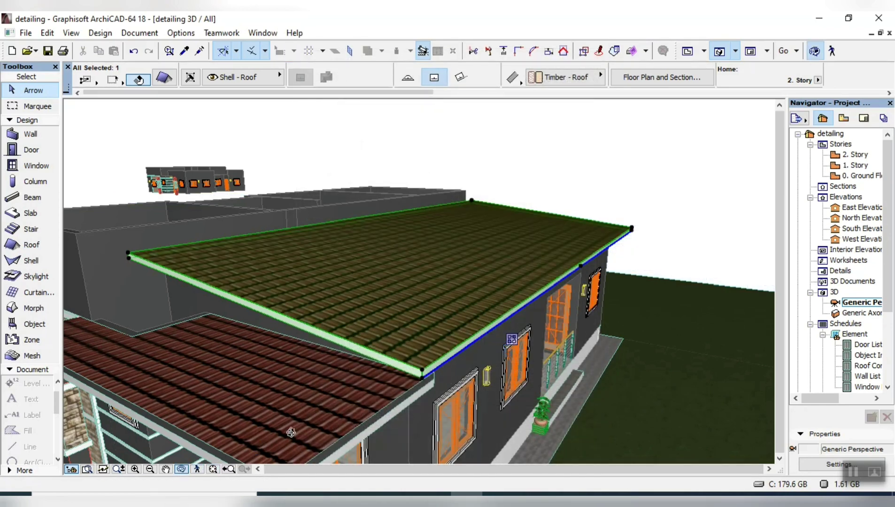
{"action": "left_click_drag", "start_coordinate": [291, 432], "coordinate": [336, 407]}
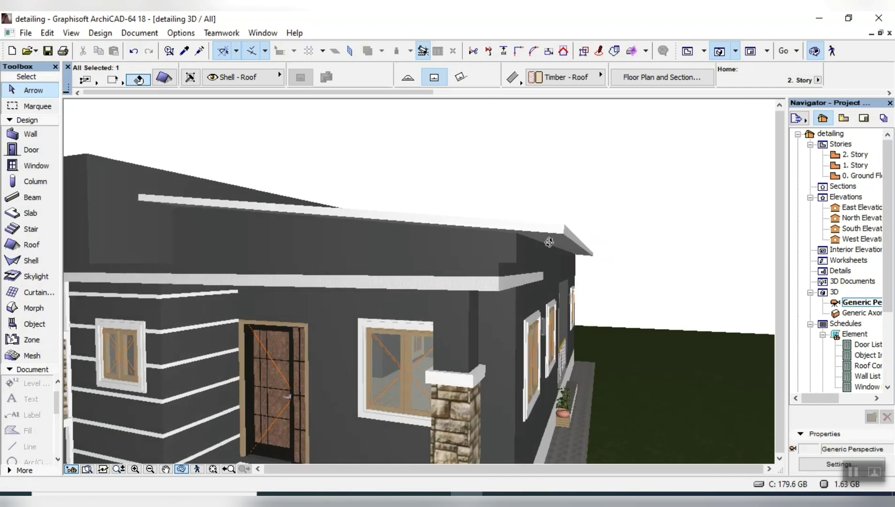
{"action": "key", "text": "Escape"}
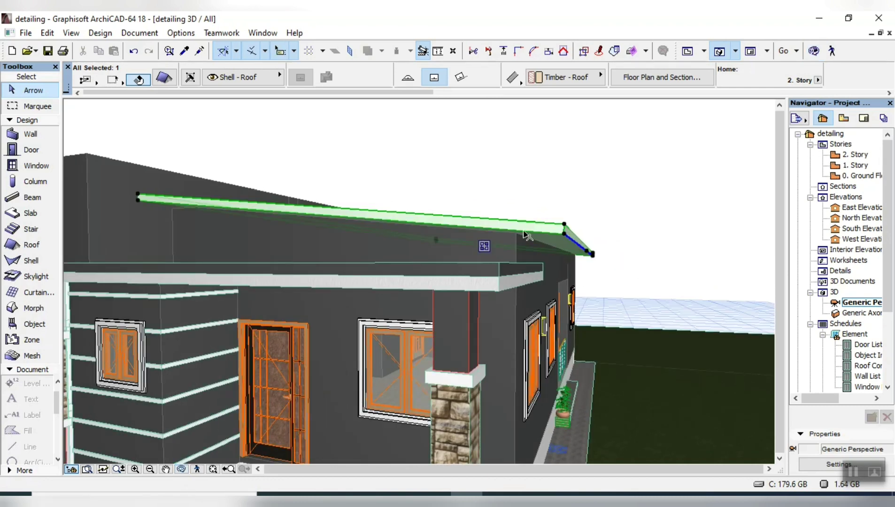
{"action": "key", "text": "ctrl+d"}
{"action": "key", "text": "ctrl"}
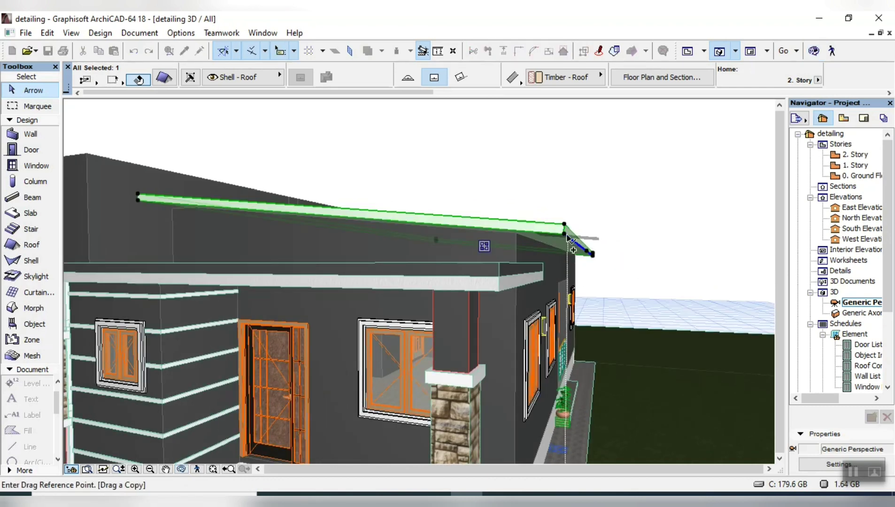
{"action": "left_click", "coordinate": [566, 227]}
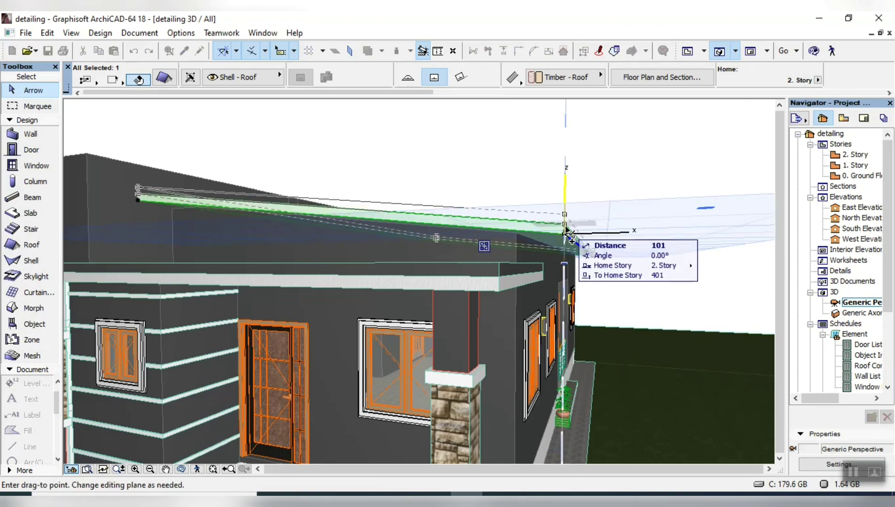
{"action": "type", "text": "1"}
{"action": "key", "text": "Return"}
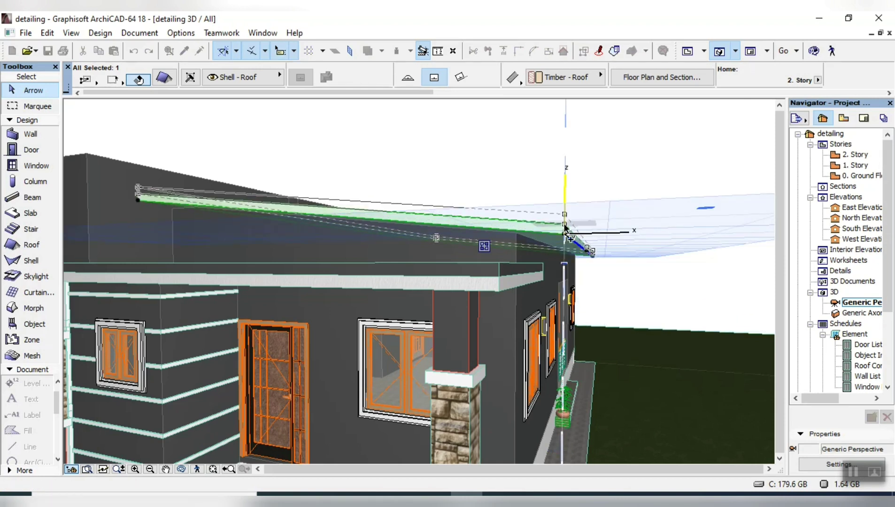
{"action": "left_click", "coordinate": [575, 236]}
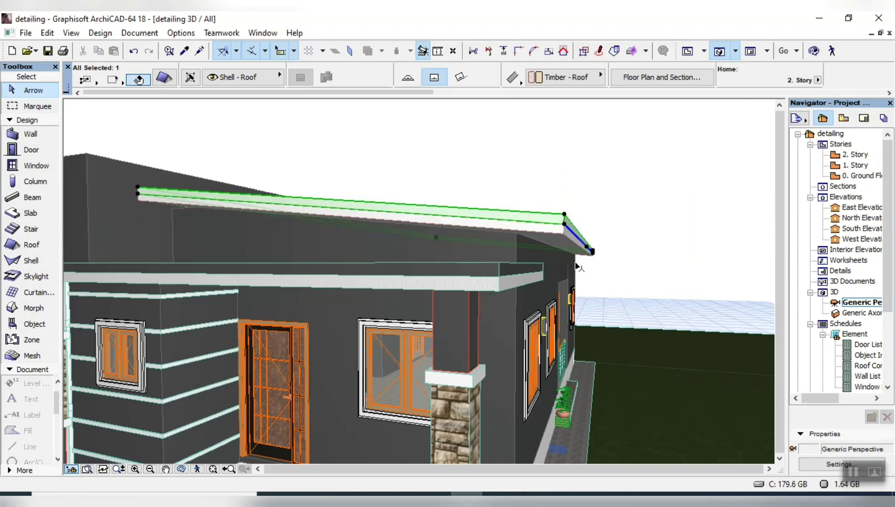
Change the upper roof copy's edge surface override to Paint - Dark Gray and view the stacked roof from the side.
{"action": "left_click", "coordinate": [164, 77]}
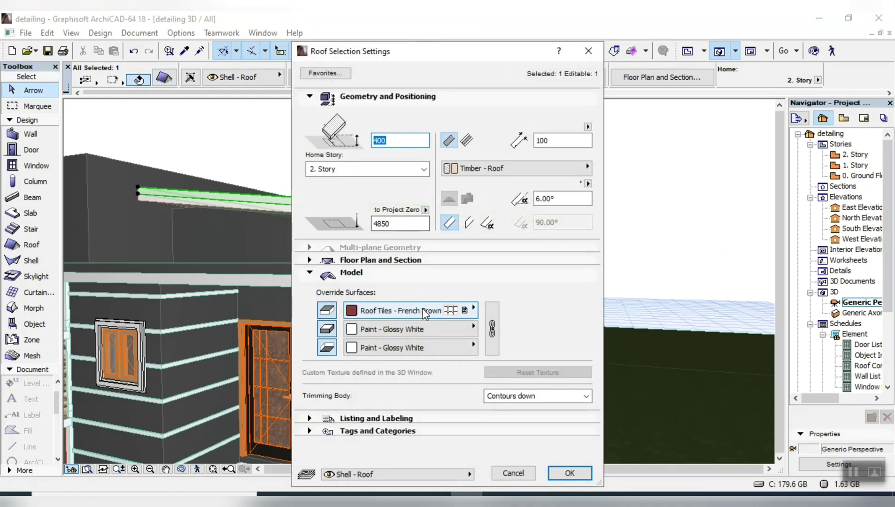
{"action": "left_click", "coordinate": [409, 310]}
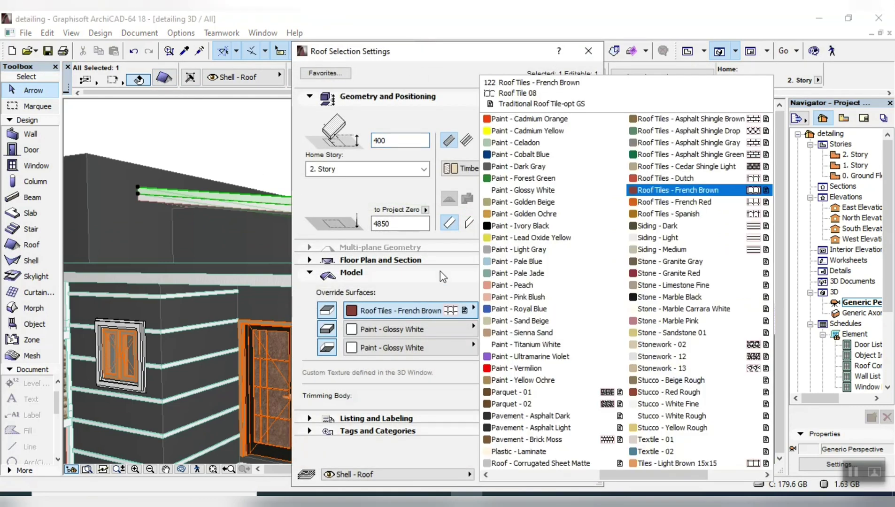
{"action": "left_click", "coordinate": [393, 332]}
{"action": "left_click", "coordinate": [394, 329]}
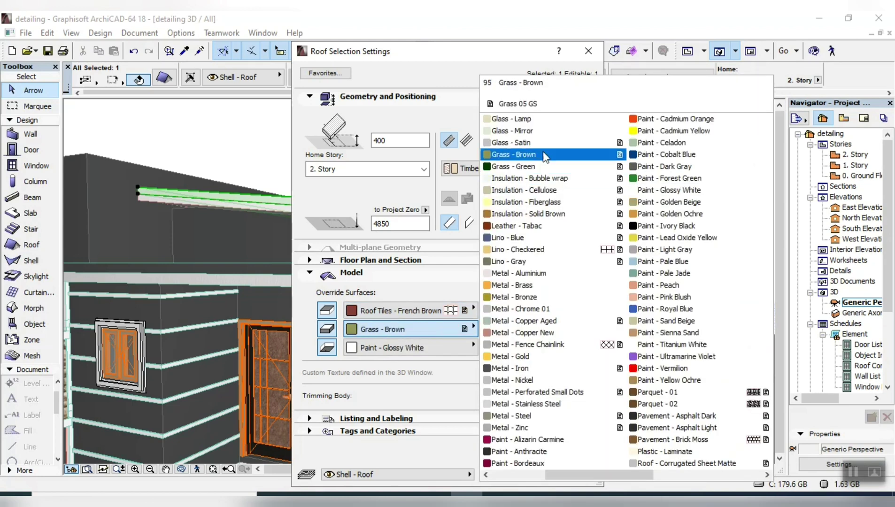
{"action": "scroll", "coordinate": [533, 214], "scroll_direction": "up", "scroll_amount": 1}
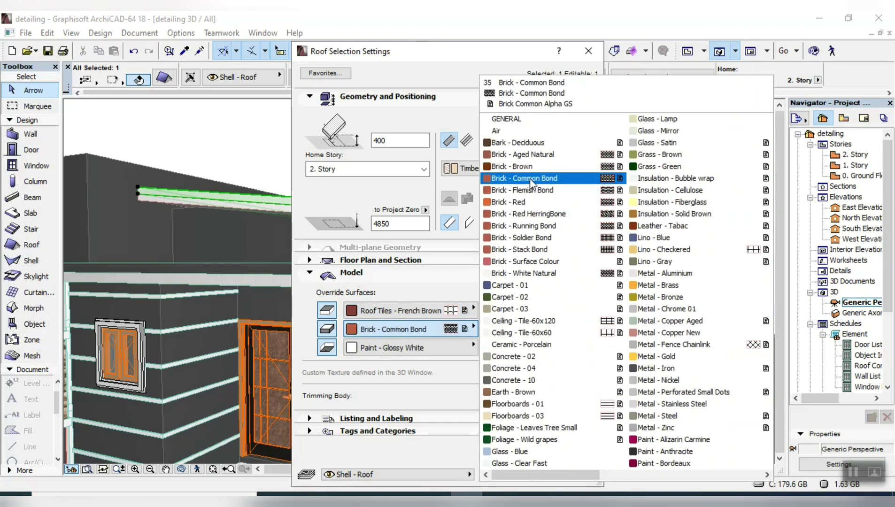
{"action": "scroll", "coordinate": [585, 266], "scroll_direction": "down", "scroll_amount": 2}
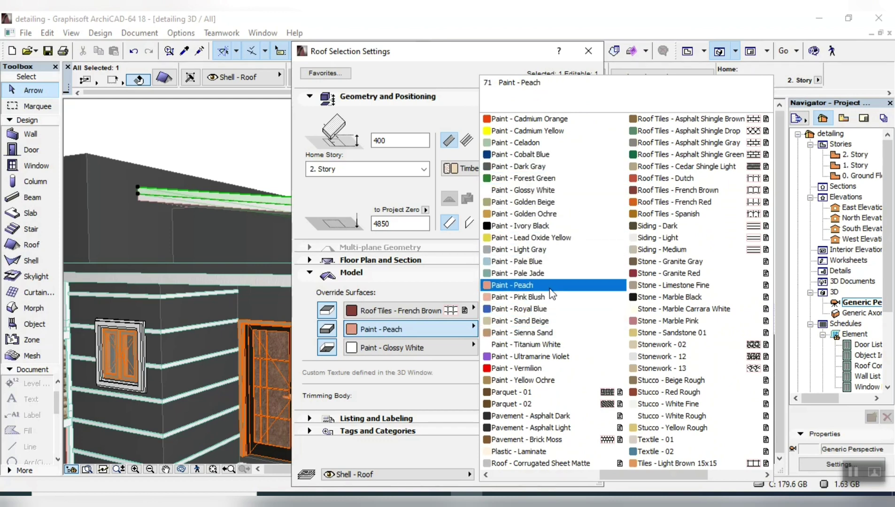
{"action": "left_click", "coordinate": [531, 166]}
{"action": "left_click", "coordinate": [569, 473]}
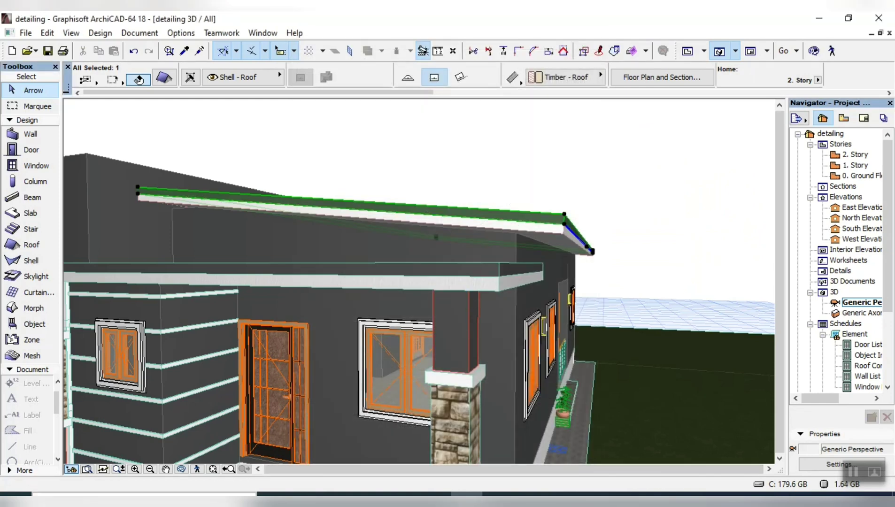
{"action": "left_click", "coordinate": [181, 470]}
{"action": "left_click_drag", "start_coordinate": [436, 291], "coordinate": [330, 299]}
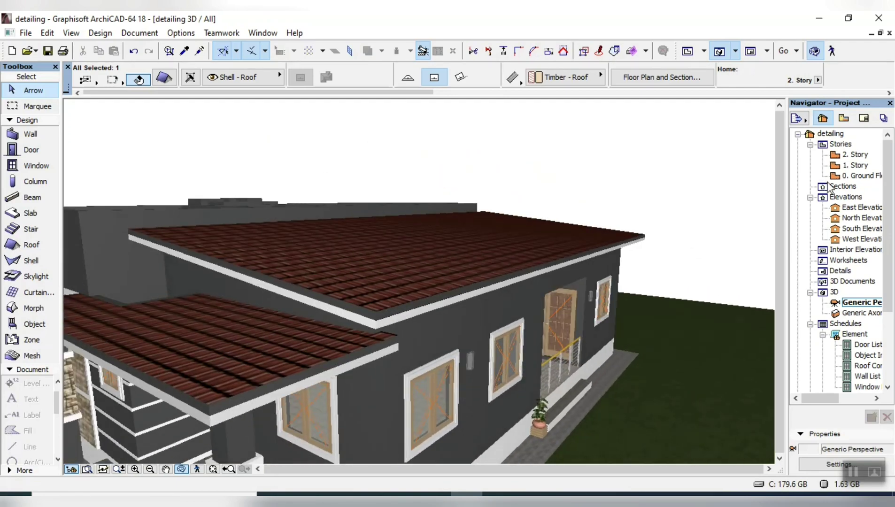
On the 2. Story plan, draw a dashed line straight south from the point on the tiled roof's southern edge where the hatched strip ends.
{"action": "double_click", "coordinate": [856, 155]}
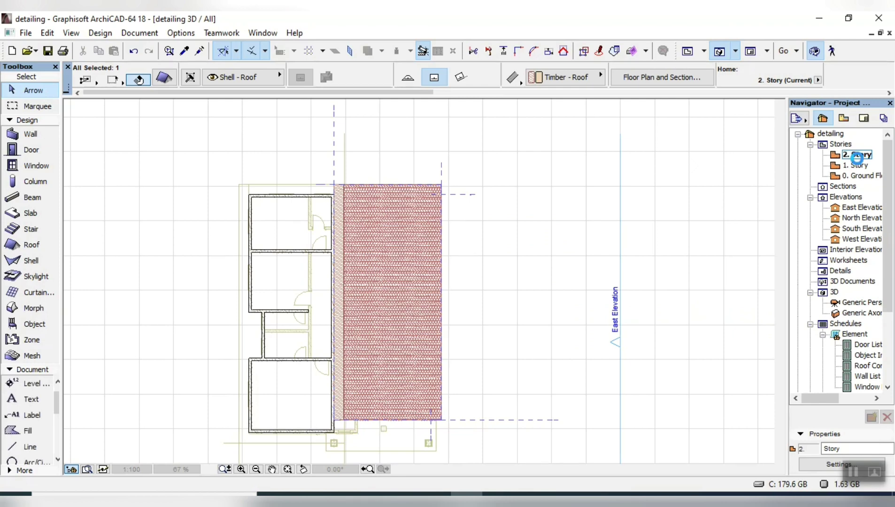
{"action": "key", "text": "Down"}
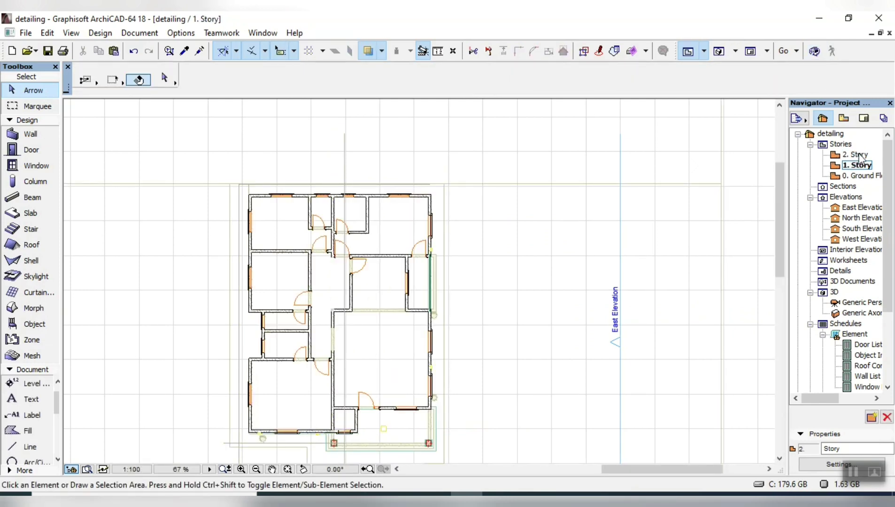
{"action": "double_click", "coordinate": [859, 157]}
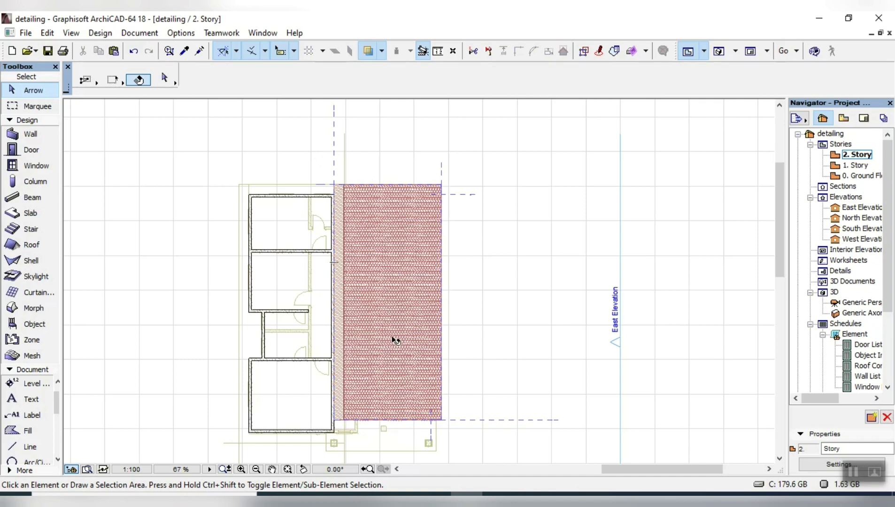
{"action": "scroll", "coordinate": [520, 258], "scroll_direction": "down", "scroll_amount": 3}
{"action": "scroll", "coordinate": [363, 370], "scroll_direction": "up", "scroll_amount": 3}
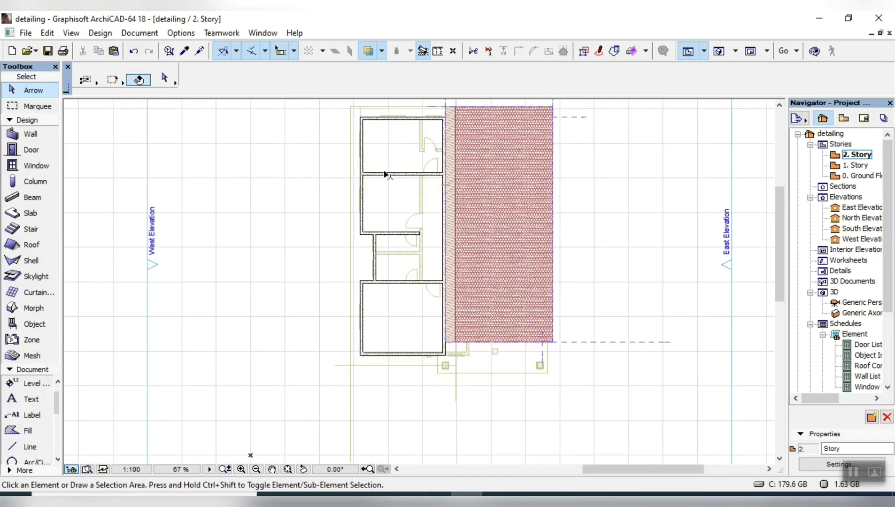
{"action": "left_click", "coordinate": [30, 446]}
{"action": "scroll", "coordinate": [423, 338], "scroll_direction": "up", "scroll_amount": 5}
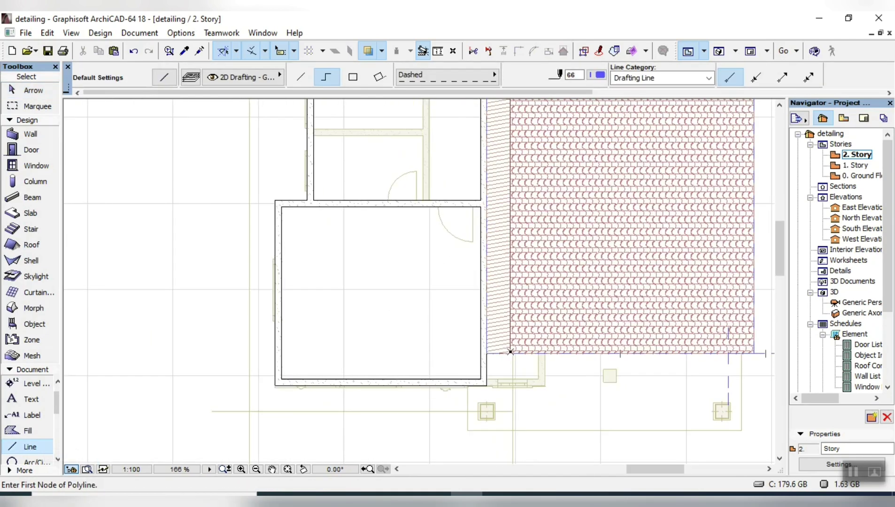
{"action": "left_click", "coordinate": [511, 351]}
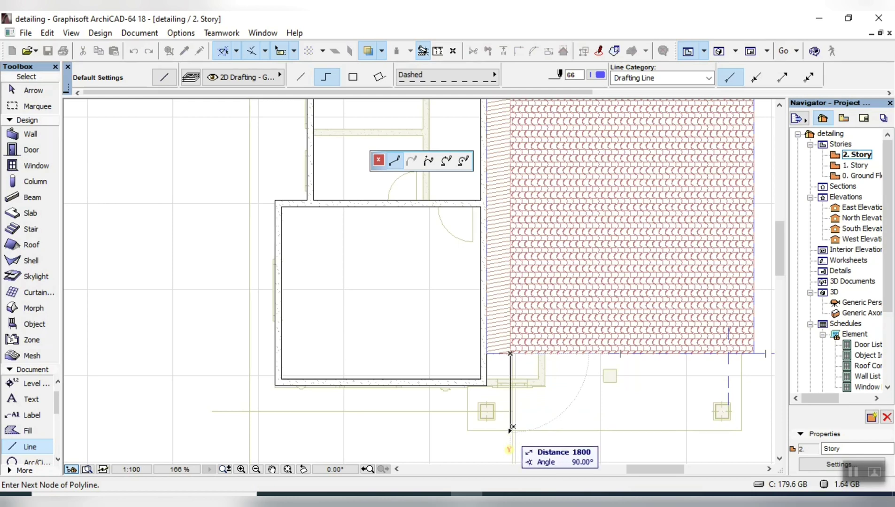
{"action": "left_click", "coordinate": [510, 462]}
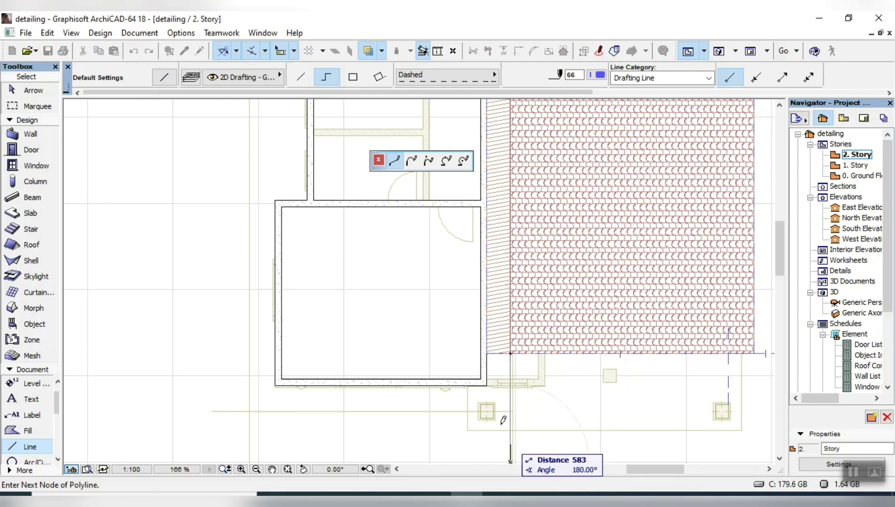
{"action": "right_click", "coordinate": [456, 425]}
{"action": "left_click", "coordinate": [506, 396]}
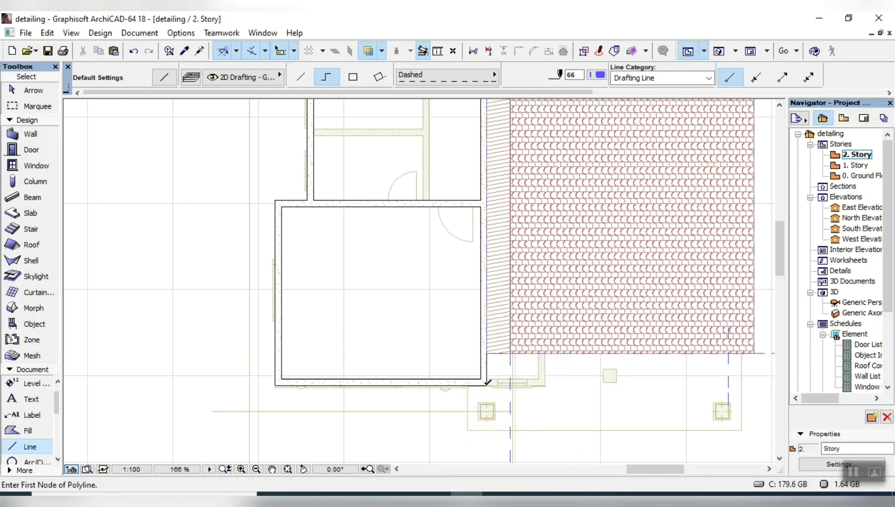
Draw a dashed horizontal line about 2020 mm long eastward from the front room's southeast outer wall corner.
{"action": "left_click", "coordinate": [487, 385]}
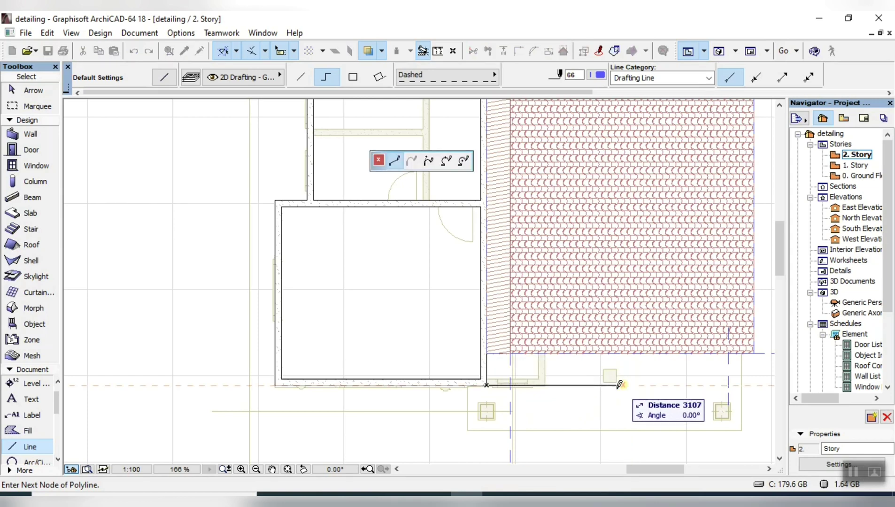
{"action": "scroll", "coordinate": [587, 383], "scroll_direction": "up", "scroll_amount": 5}
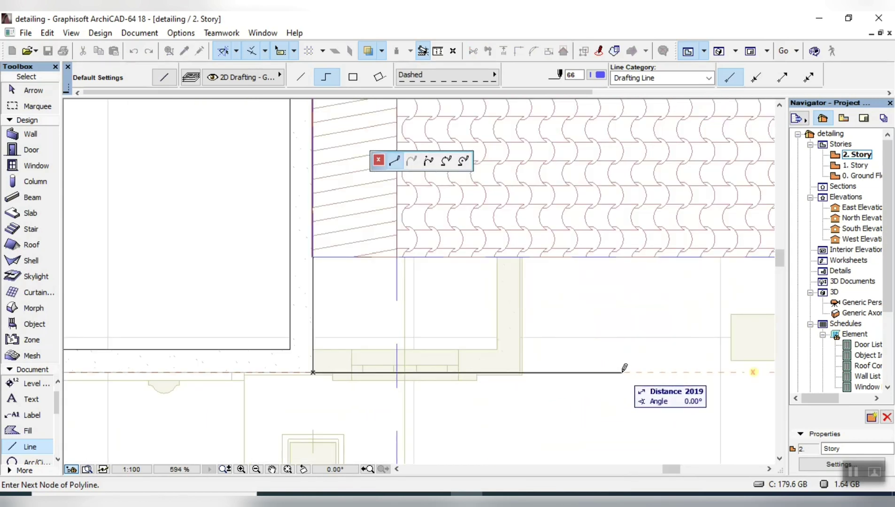
{"action": "left_click", "coordinate": [623, 372]}
{"action": "right_click", "coordinate": [627, 340]}
{"action": "left_click", "coordinate": [653, 465]}
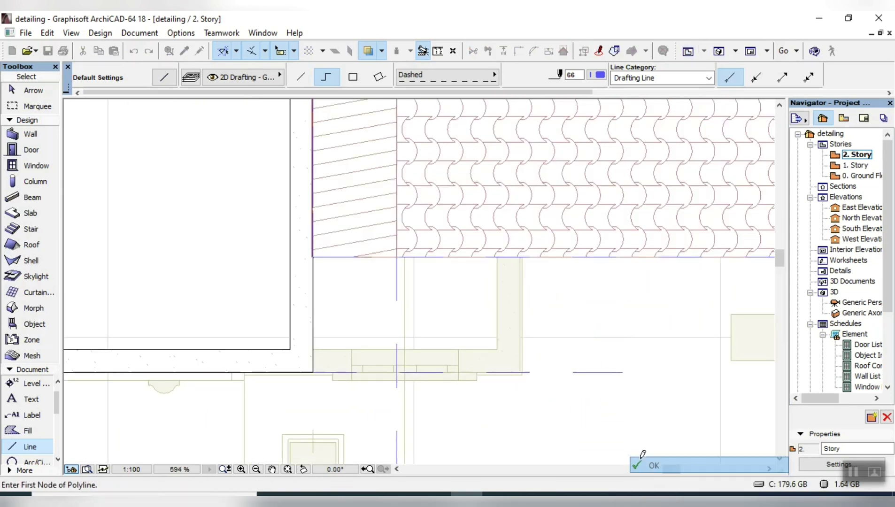
From the crossing of the two dashed lines, draw a line 600 south and continue it about 10530 mm west past the house.
{"action": "left_click", "coordinate": [401, 370]}
{"action": "scroll", "coordinate": [400, 376], "scroll_direction": "down", "scroll_amount": 3}
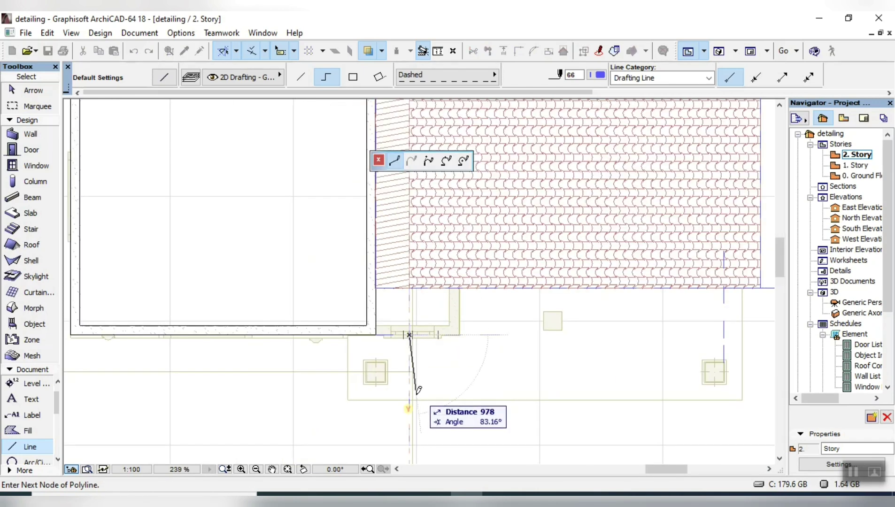
{"action": "type", "text": "6"}
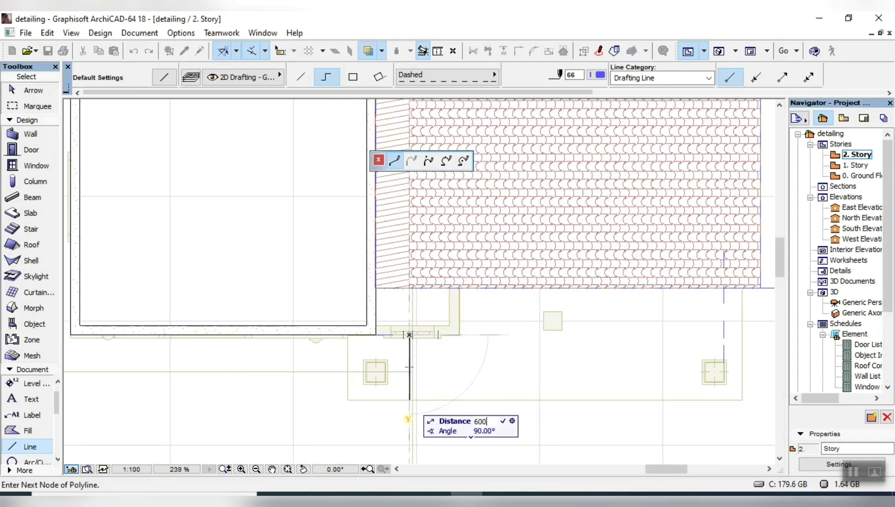
{"action": "type", "text": "00"}
{"action": "key", "text": "Return"}
{"action": "scroll", "coordinate": [457, 327], "scroll_direction": "down", "scroll_amount": 3}
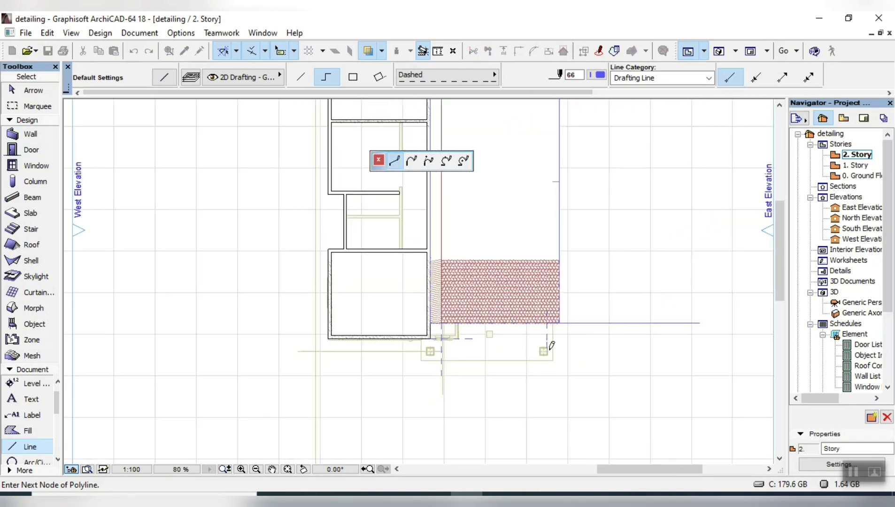
{"action": "left_click", "coordinate": [225, 350]}
{"action": "right_click", "coordinate": [227, 287]}
{"action": "left_click", "coordinate": [275, 415]}
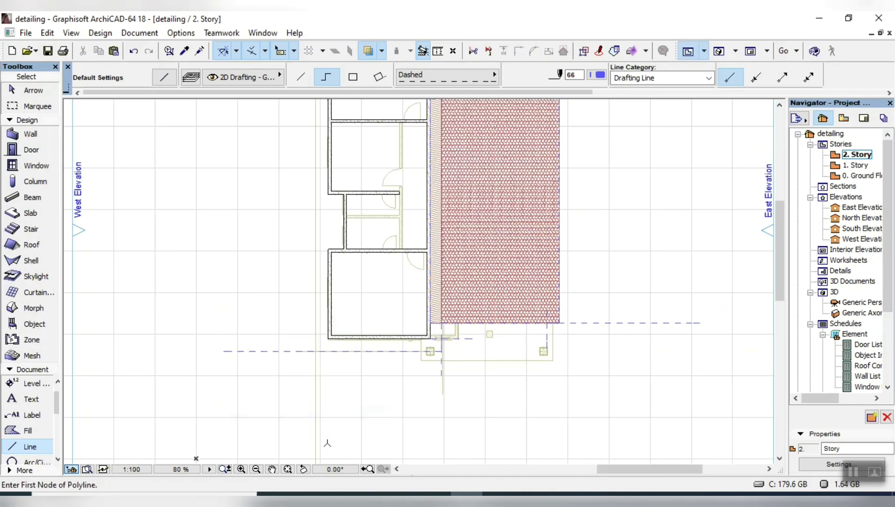
Draw a short vertical line from the front room's southwest outer wall corner down past the southern overhang line.
{"action": "scroll", "coordinate": [616, 351], "scroll_direction": "down", "scroll_amount": 1}
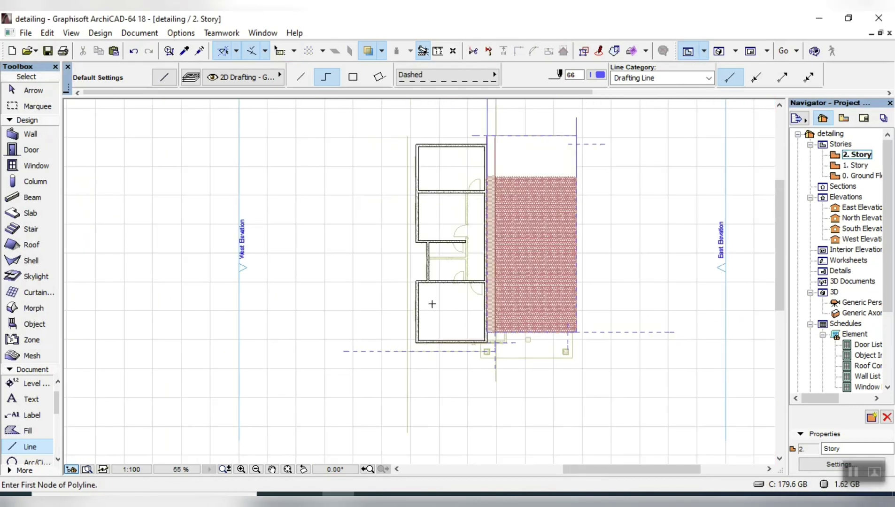
{"action": "scroll", "coordinate": [411, 359], "scroll_direction": "up", "scroll_amount": 2}
{"action": "scroll", "coordinate": [429, 334], "scroll_direction": "up", "scroll_amount": 4}
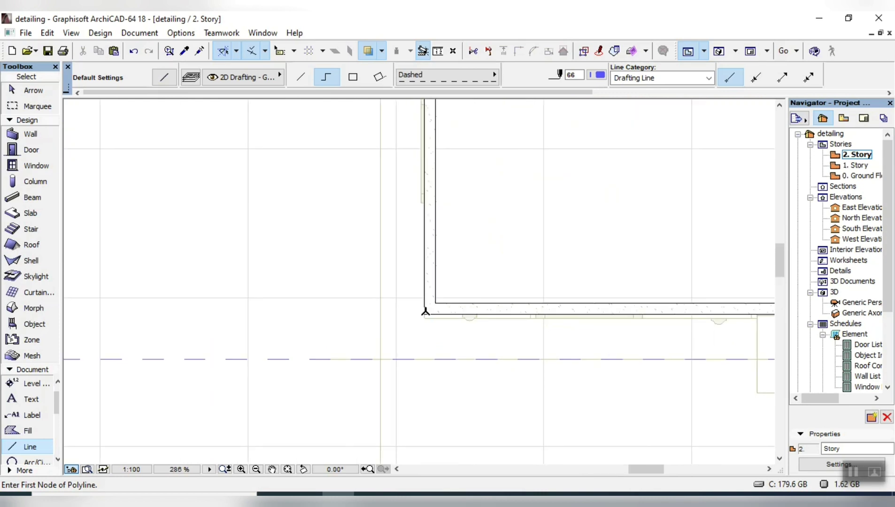
{"action": "scroll", "coordinate": [426, 312], "scroll_direction": "up", "scroll_amount": 4}
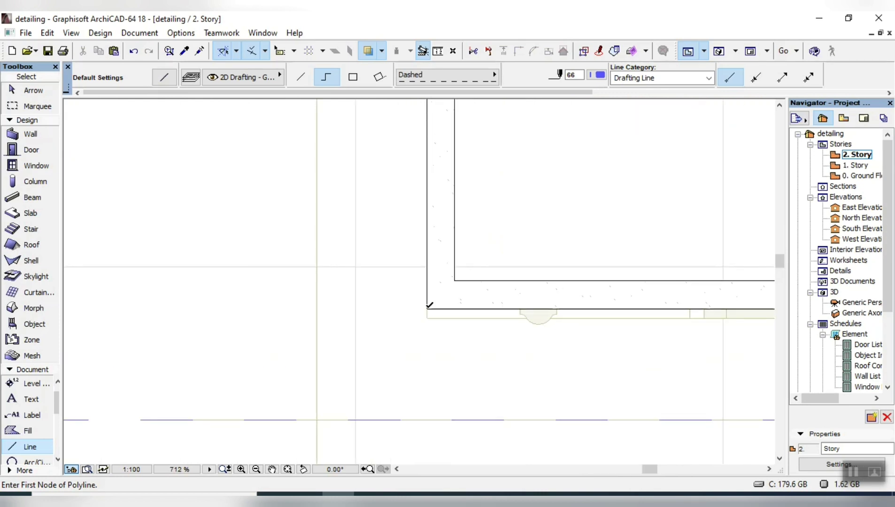
{"action": "left_click", "coordinate": [427, 308]}
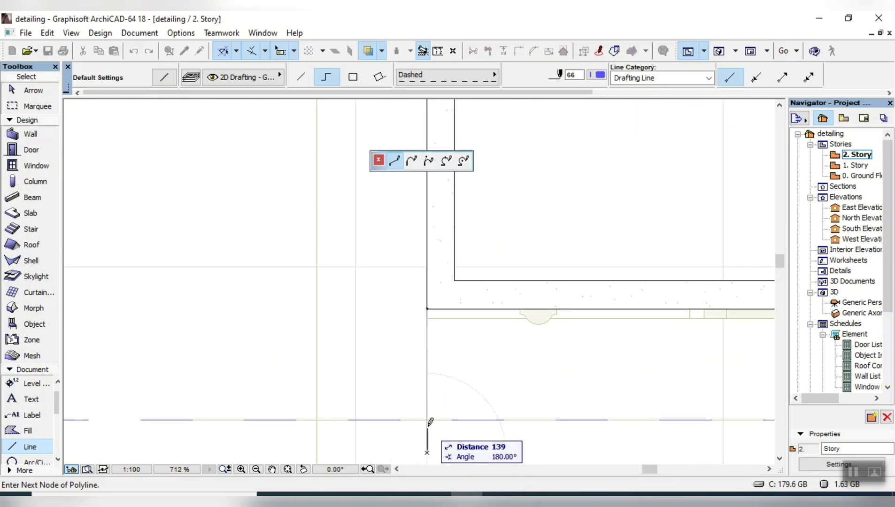
{"action": "right_click", "coordinate": [430, 422]}
{"action": "left_click", "coordinate": [455, 404]}
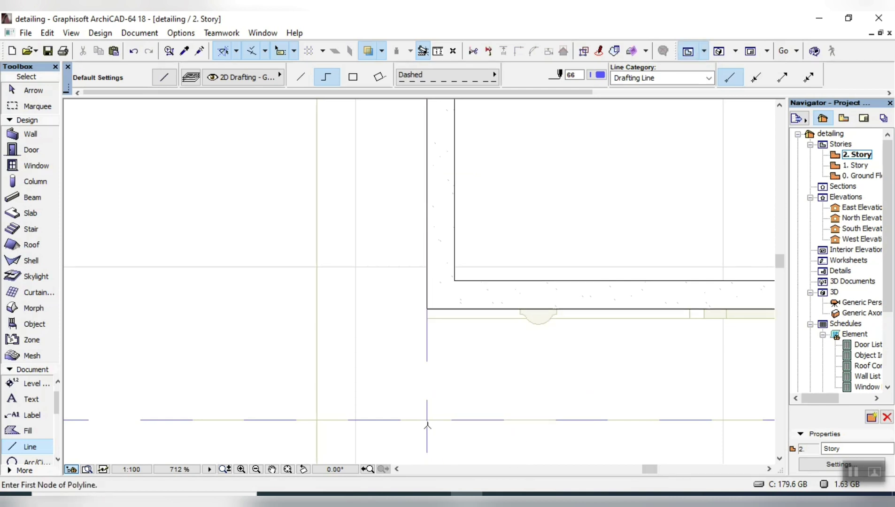
From that line's crossing with the overhang line, draw 600 west and continue about 18580 mm north along the house's west side.
{"action": "left_click", "coordinate": [428, 422]}
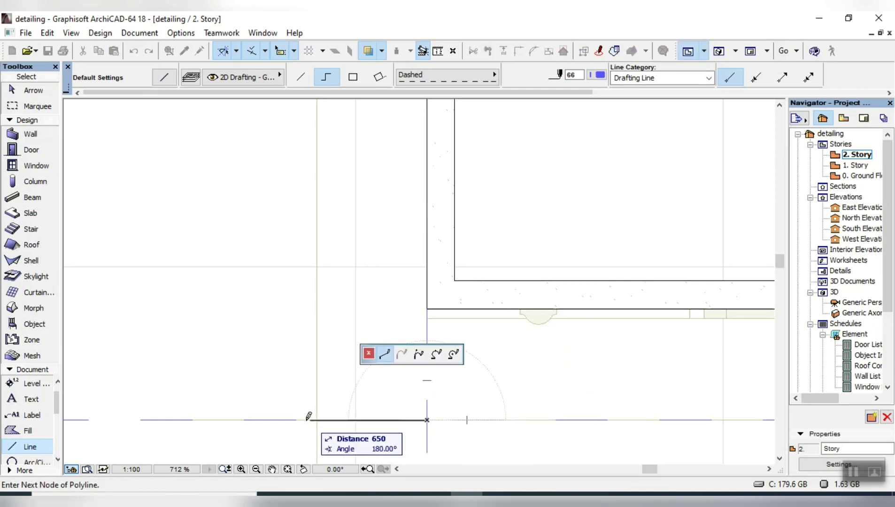
{"action": "type", "text": "600"}
{"action": "key", "text": "Return"}
{"action": "scroll", "coordinate": [320, 422], "scroll_direction": "down", "scroll_amount": 8}
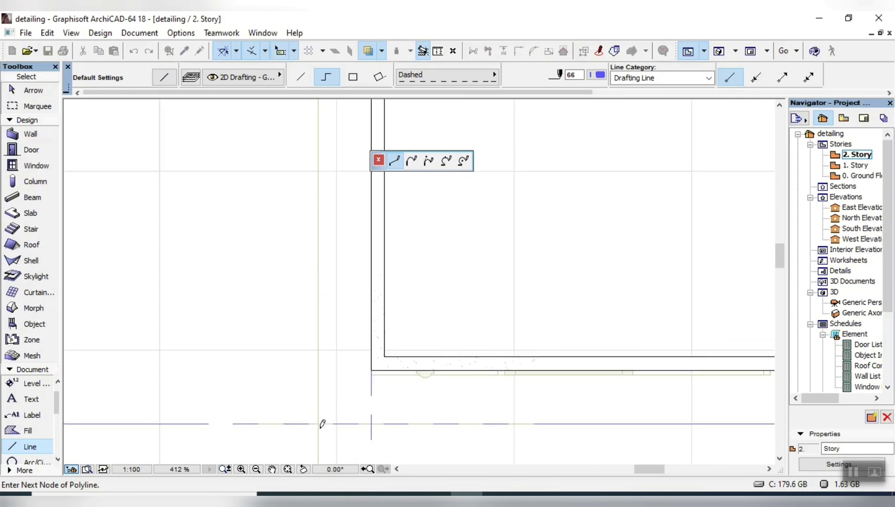
{"action": "right_click", "coordinate": [321, 131]}
{"action": "left_click", "coordinate": [372, 250]}
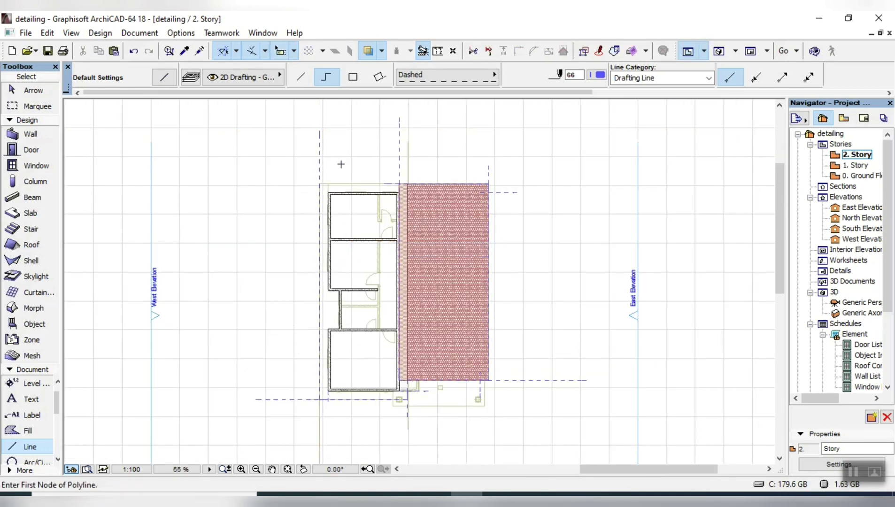
Draw the northern overhang line from the tiled roof's northwest corner westward past the western overhang line.
{"action": "scroll", "coordinate": [411, 192], "scroll_direction": "up", "scroll_amount": 5}
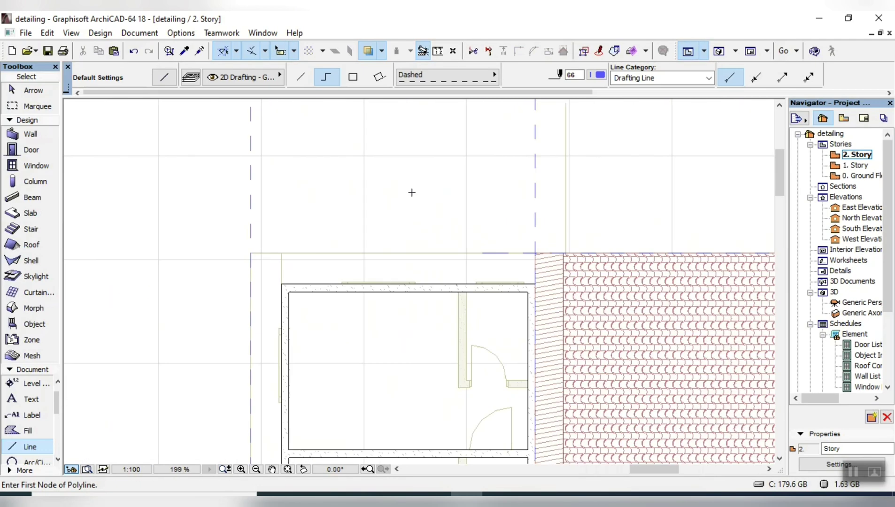
{"action": "left_click", "coordinate": [536, 253]}
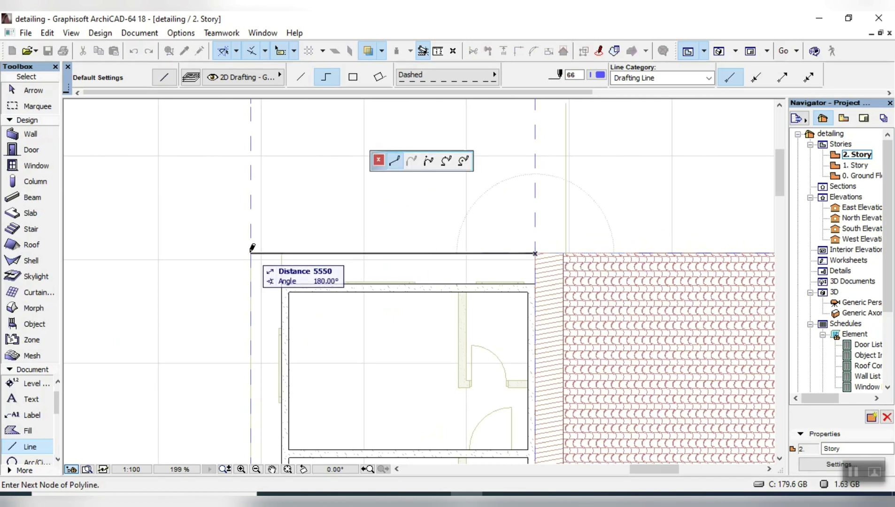
{"action": "left_click", "coordinate": [135, 253]}
{"action": "right_click", "coordinate": [134, 201]}
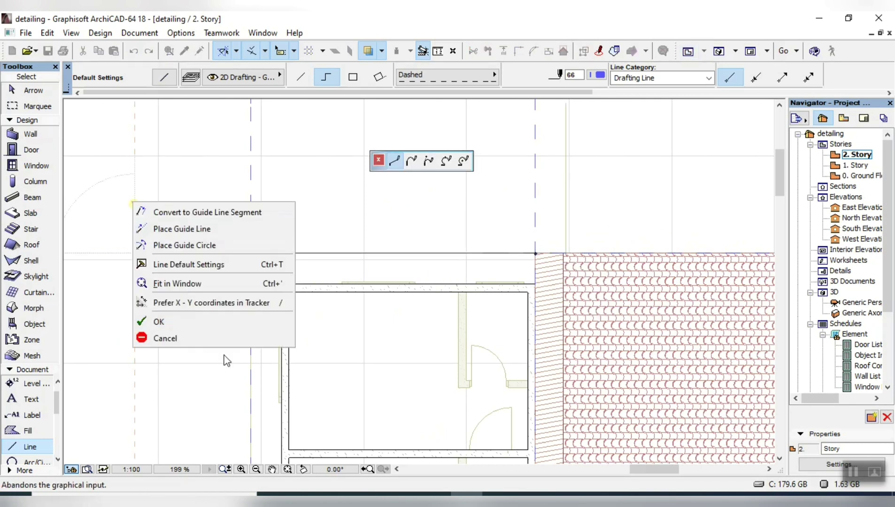
{"action": "left_click", "coordinate": [216, 321]}
{"action": "key", "text": "Escape"}
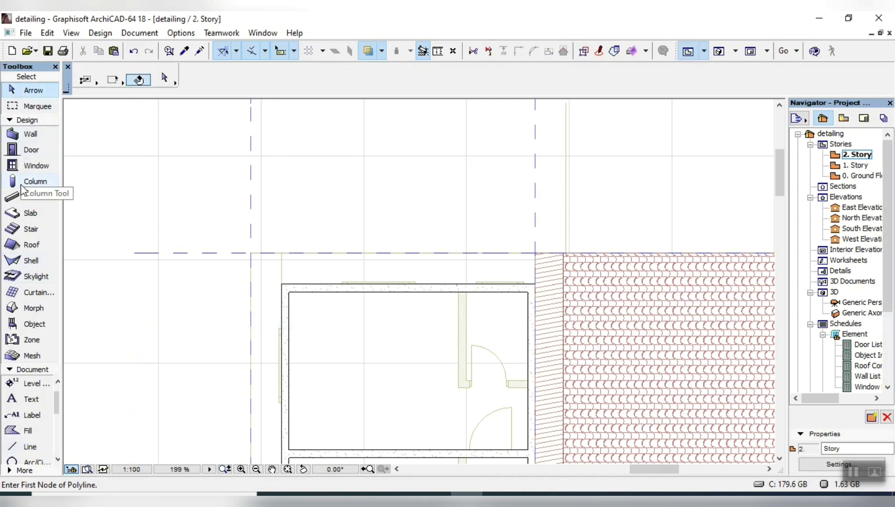
Set the default top surface for new roofs to Roof Tiles - French Brown.
{"action": "left_click", "coordinate": [23, 245]}
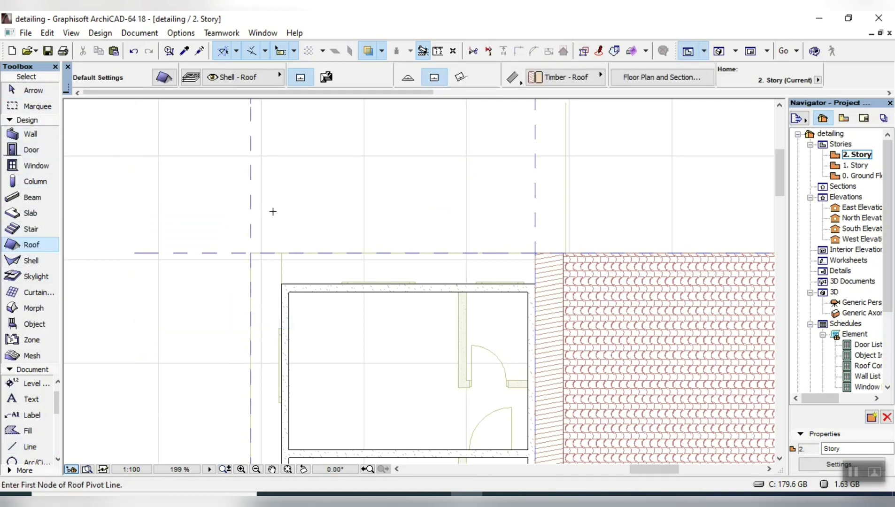
{"action": "left_click", "coordinate": [164, 77]}
{"action": "left_click", "coordinate": [400, 310]}
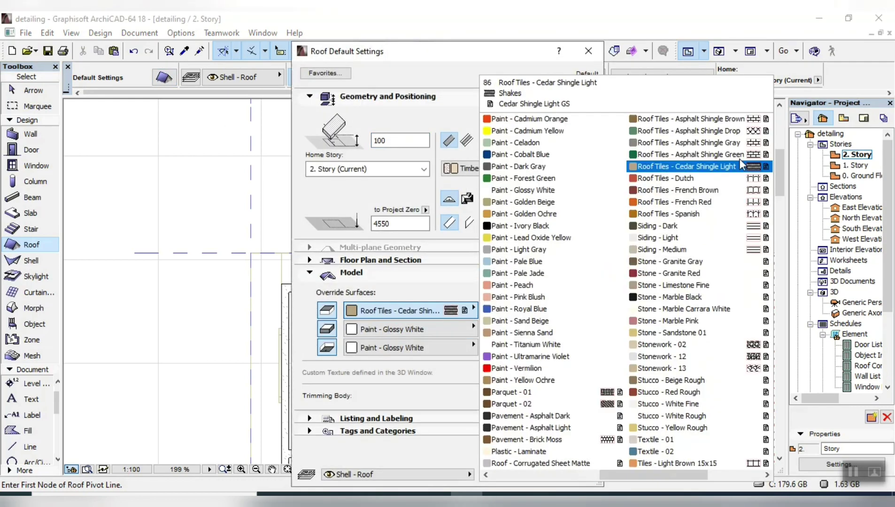
{"action": "left_click", "coordinate": [684, 190]}
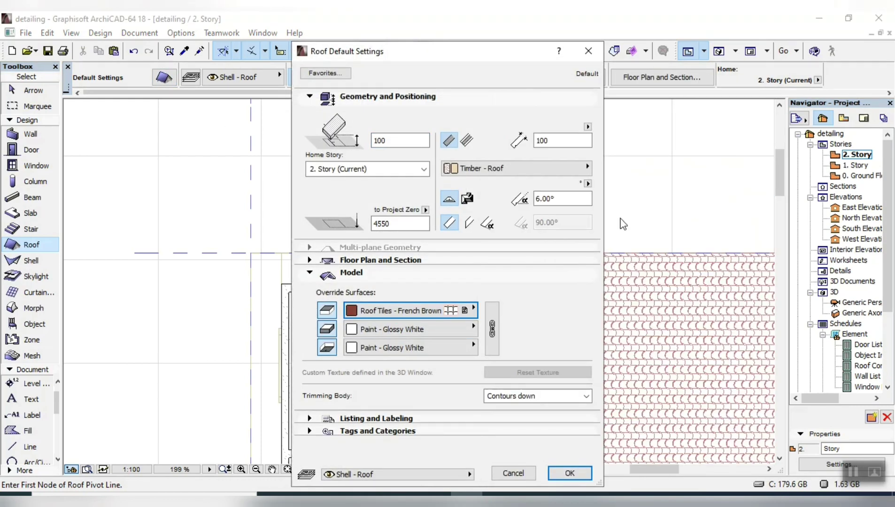
{"action": "left_click", "coordinate": [570, 473]}
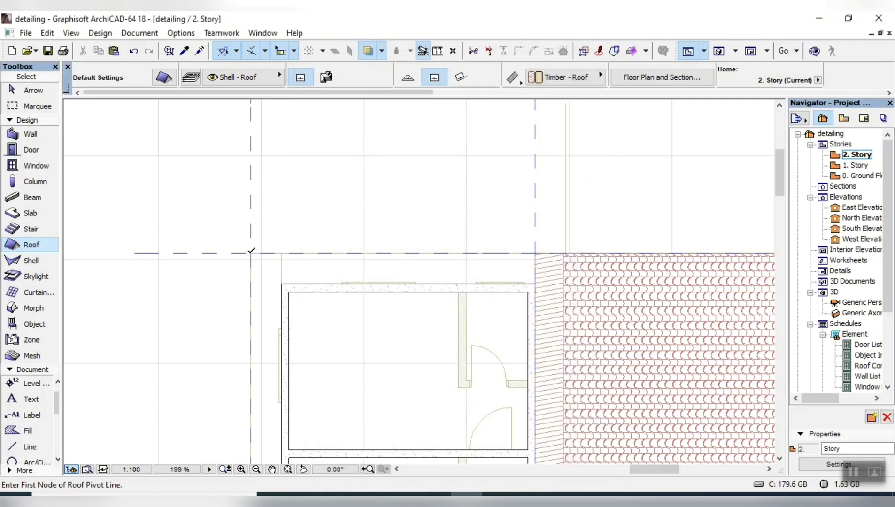
Draw a rectangular single-plane roof about 6097 by 14950 over the western part, pivoting on the western overhang line and sloping up eastward.
{"action": "scroll", "coordinate": [255, 230], "scroll_direction": "down", "scroll_amount": 5}
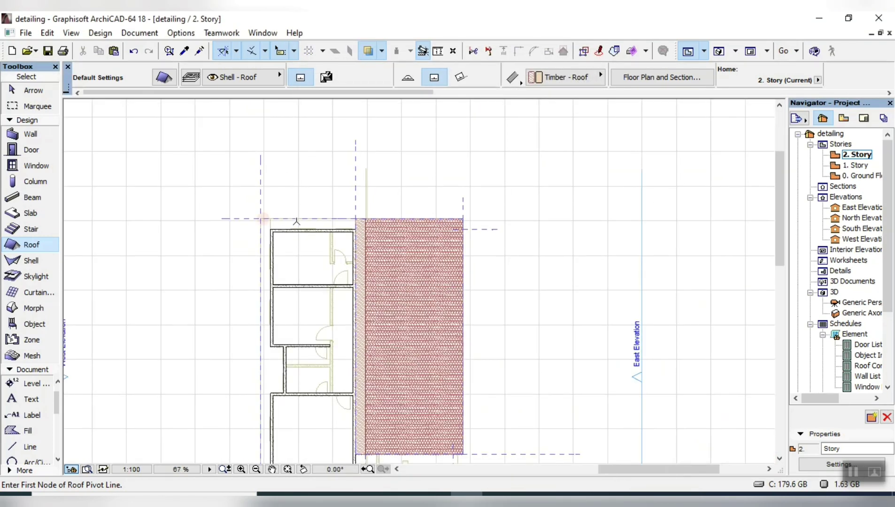
{"action": "scroll", "coordinate": [310, 197], "scroll_direction": "down", "scroll_amount": 2}
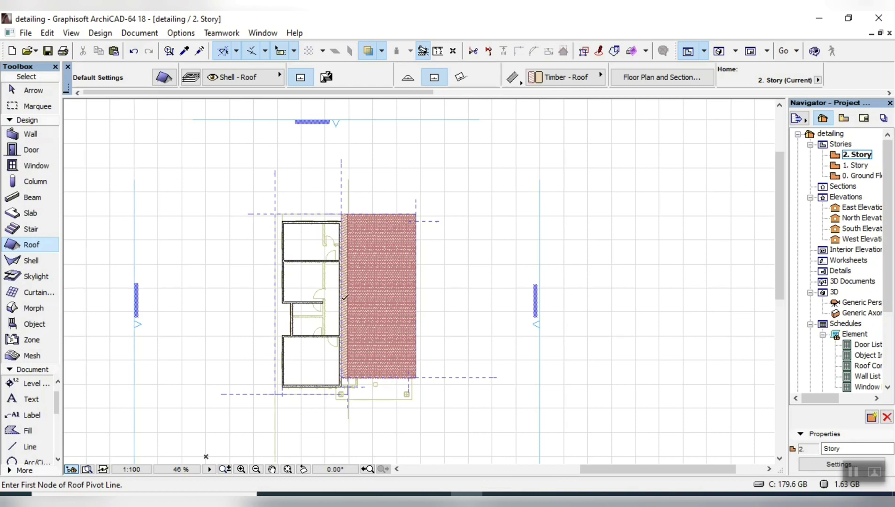
{"action": "left_click", "coordinate": [277, 214]}
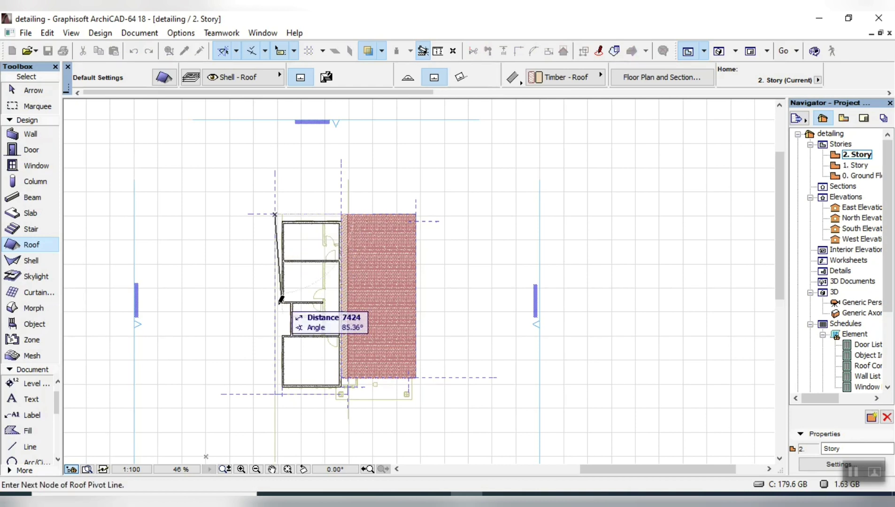
{"action": "left_click", "coordinate": [277, 394]}
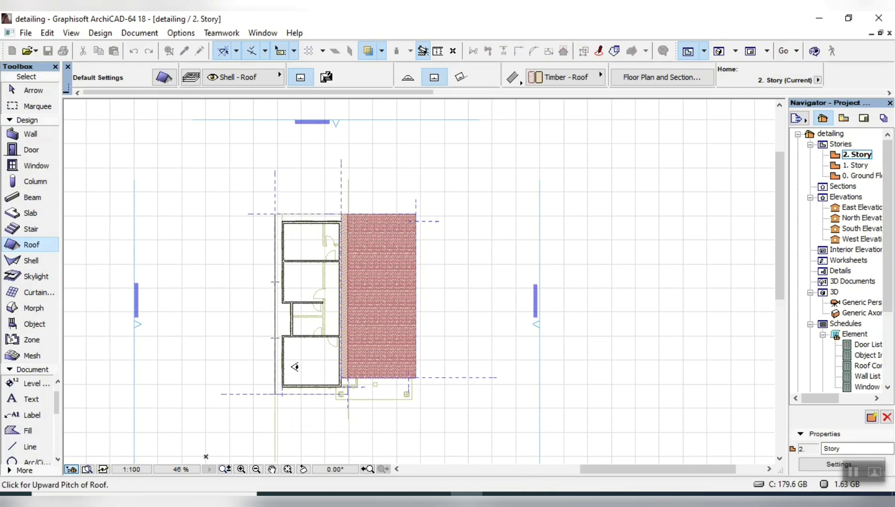
{"action": "left_click", "coordinate": [334, 308]}
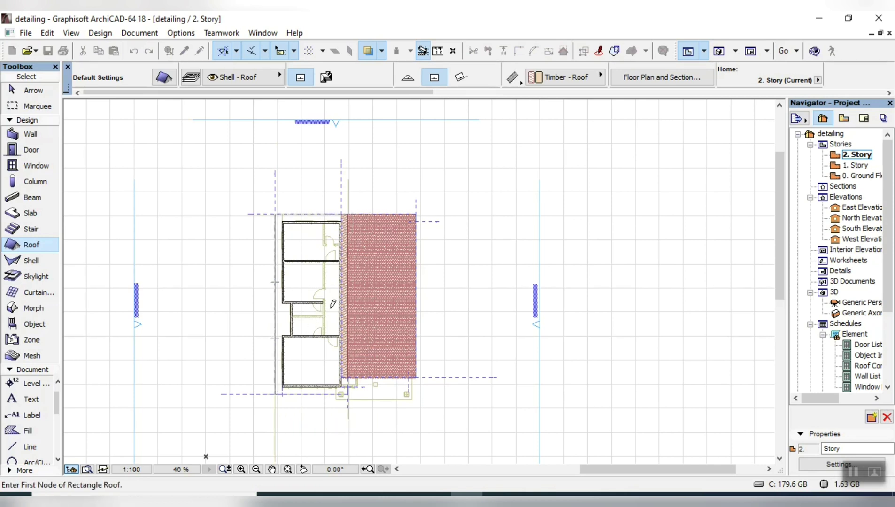
{"action": "left_click", "coordinate": [275, 214]}
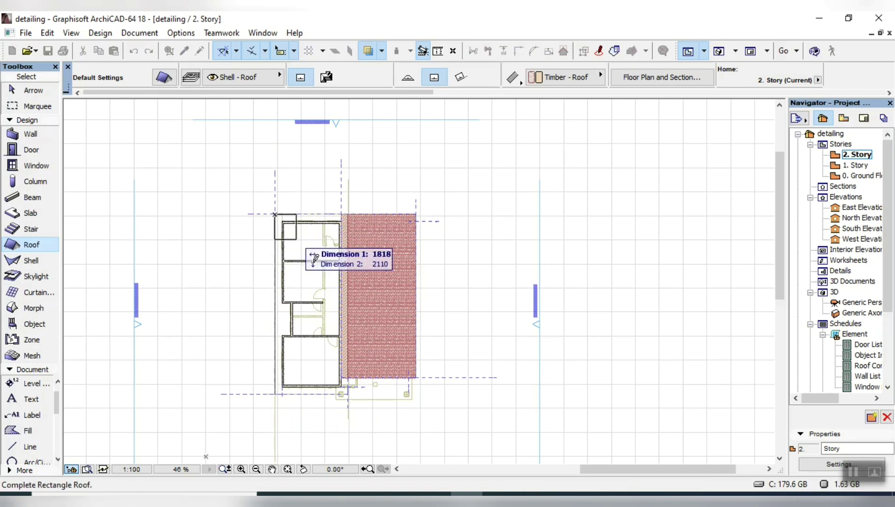
{"action": "left_click", "coordinate": [349, 394]}
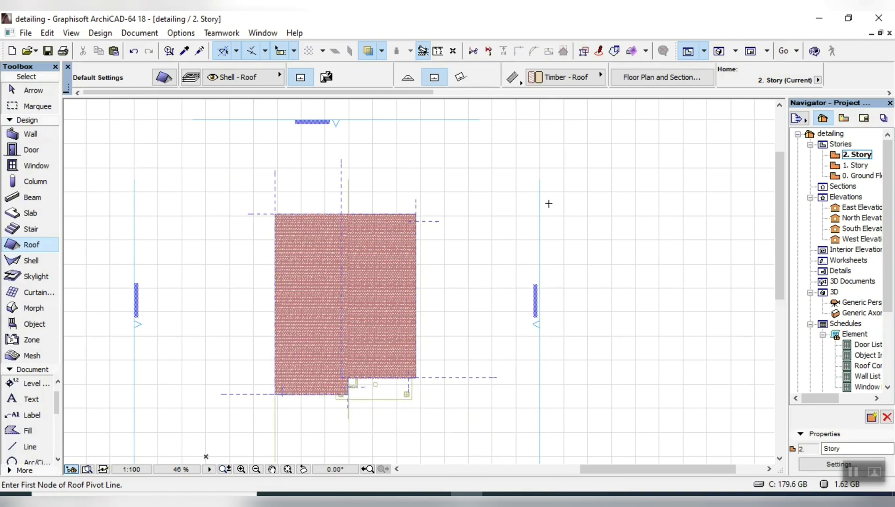
{"action": "key", "text": "Escape"}
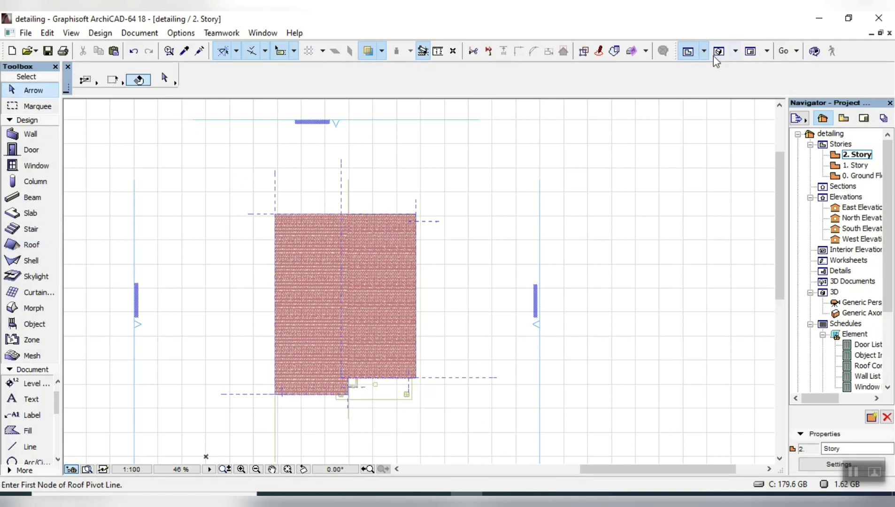
Show the model in 3D and examine how the new western roof meets the walls and the eastern roof from the front.
{"action": "left_click", "coordinate": [715, 54]}
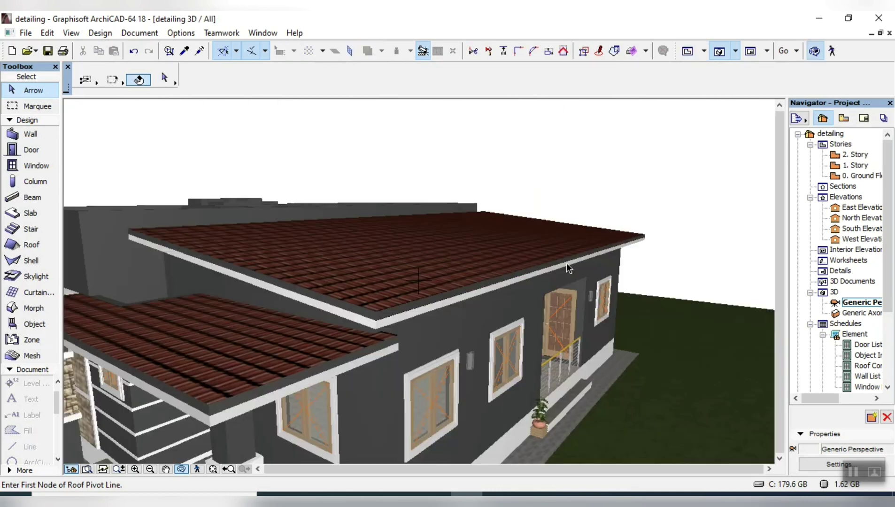
{"action": "left_click", "coordinate": [507, 284]}
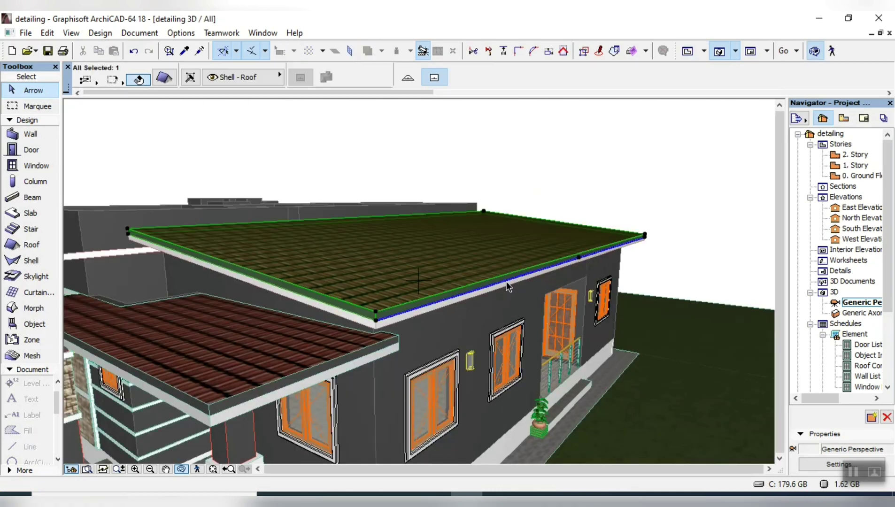
{"action": "middle_click_drag", "start_coordinate": [478, 334], "coordinate": [438, 318], "text": "shift"}
{"action": "mouse_move", "coordinate": [314, 359]}
{"action": "middle_mouse_down", "text": "shift"}
{"action": "mouse_move", "coordinate": [350, 357]}
{"action": "mouse_move", "coordinate": [291, 360]}
{"action": "mouse_move", "coordinate": [319, 348]}
{"action": "middle_mouse_up", "text": "shift"}
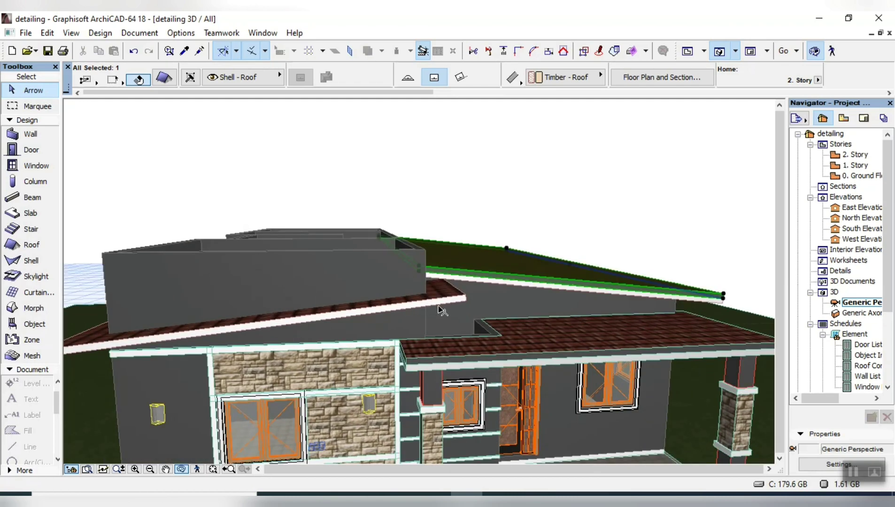
{"action": "key", "text": "Escape"}
{"action": "key", "text": "Escape"}
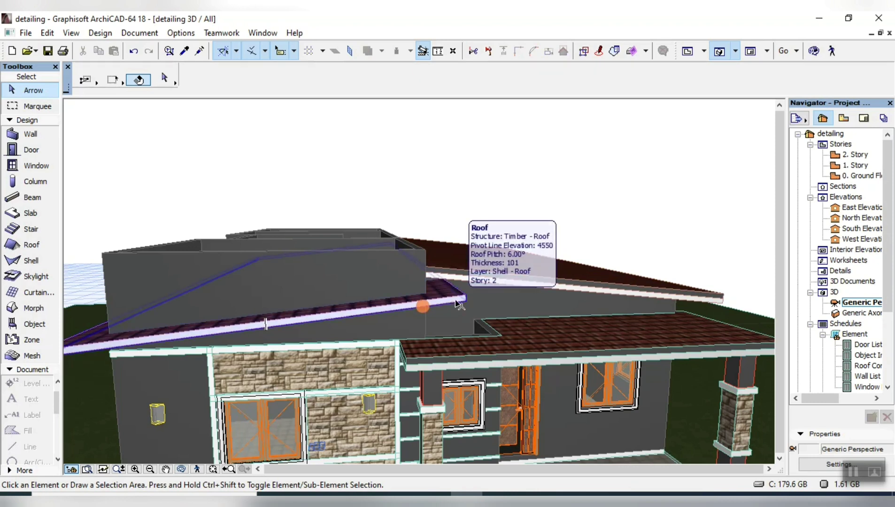
Raise the western roof's base height above its home story first to 600 and finally to 900.
{"action": "left_click", "coordinate": [456, 302]}
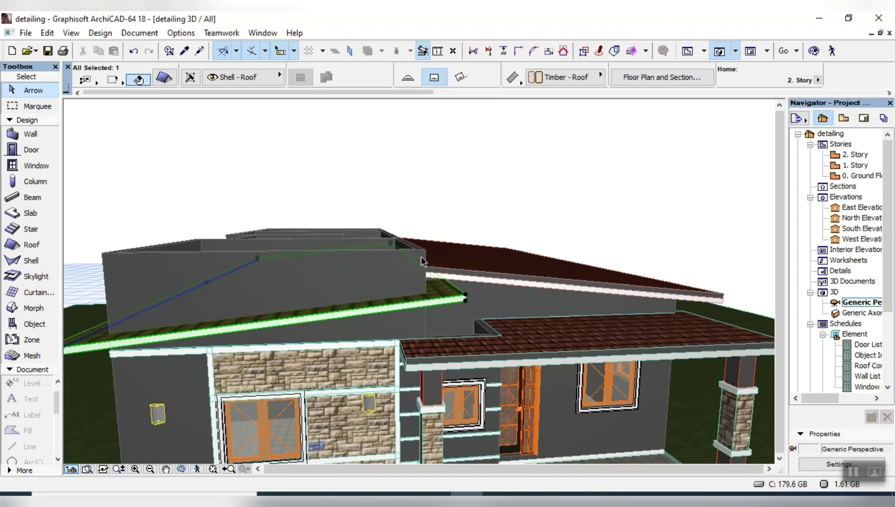
{"action": "scroll", "coordinate": [615, 80], "scroll_direction": "down", "scroll_amount": 3}
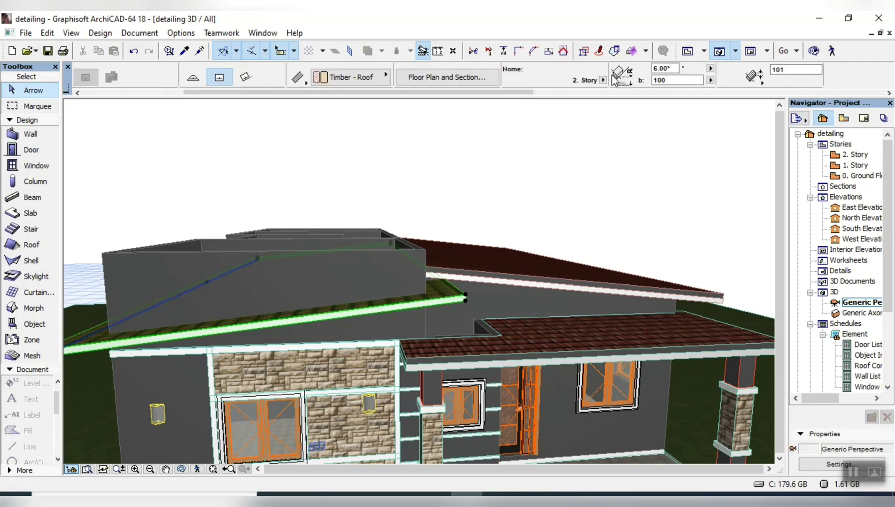
{"action": "left_click", "coordinate": [666, 80]}
{"action": "type", "text": "4"}
{"action": "key", "text": "Return"}
{"action": "scroll", "coordinate": [404, 274], "scroll_direction": "up", "scroll_amount": 2}
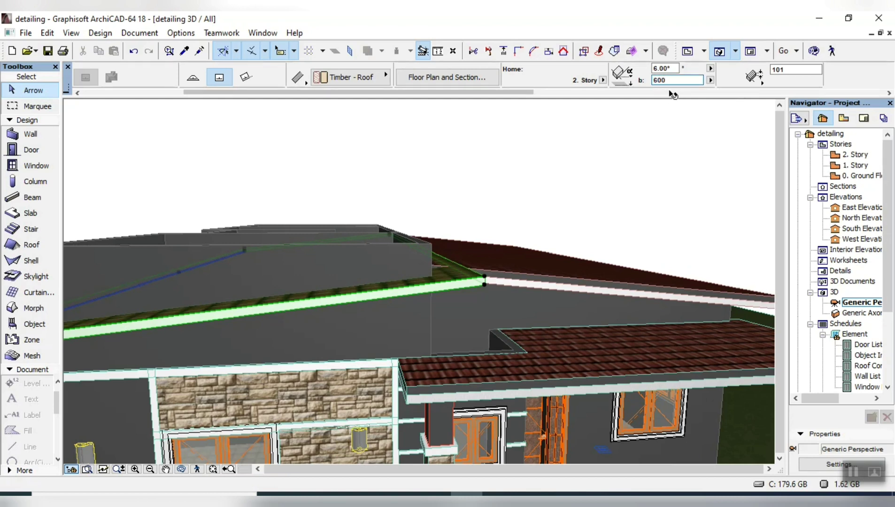
{"action": "key", "text": "Return"}
{"action": "left_click", "coordinate": [669, 82]}
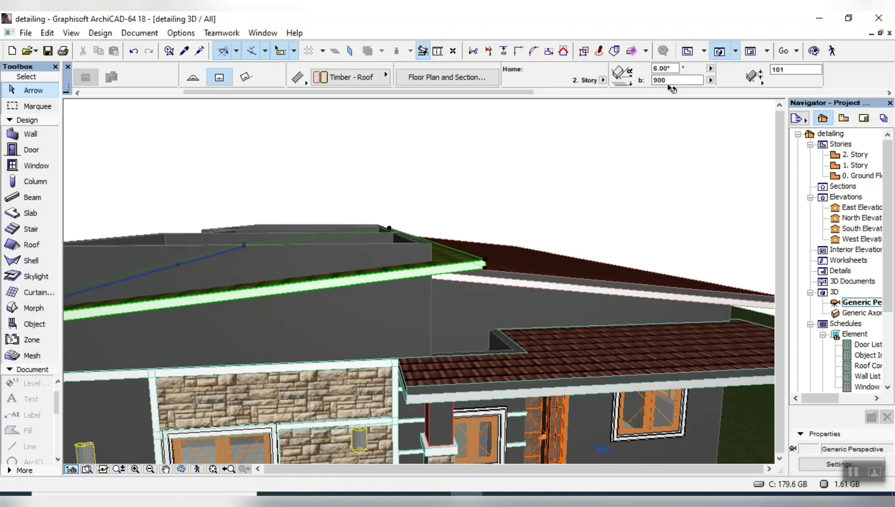
{"action": "type", "text": "900"}
{"action": "key", "text": "Return"}
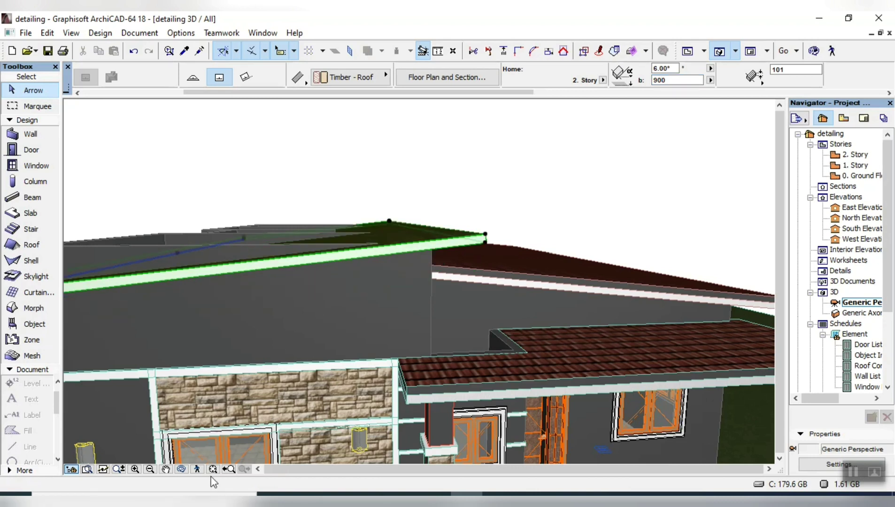
Trim the eight walls protruding through the western roof to that roof, using the roof from the current selection.
{"action": "left_click", "coordinate": [181, 470]}
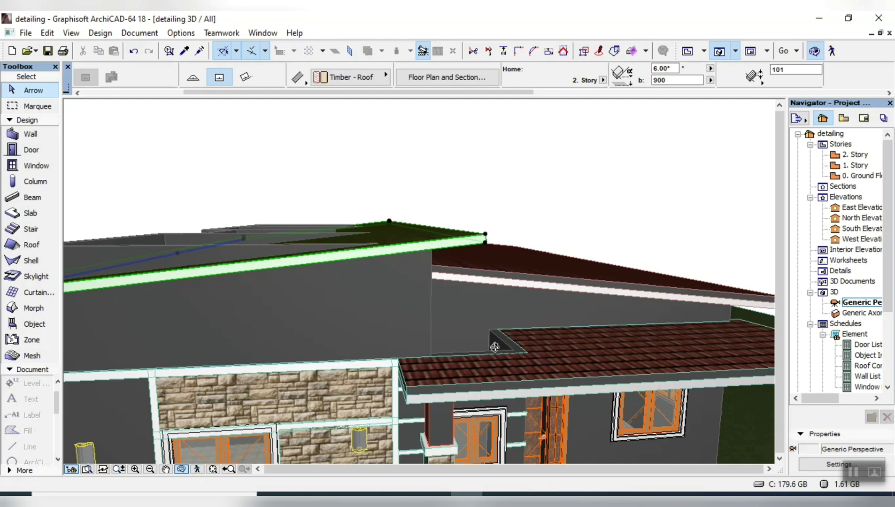
{"action": "left_click_drag", "start_coordinate": [495, 348], "coordinate": [361, 343]}
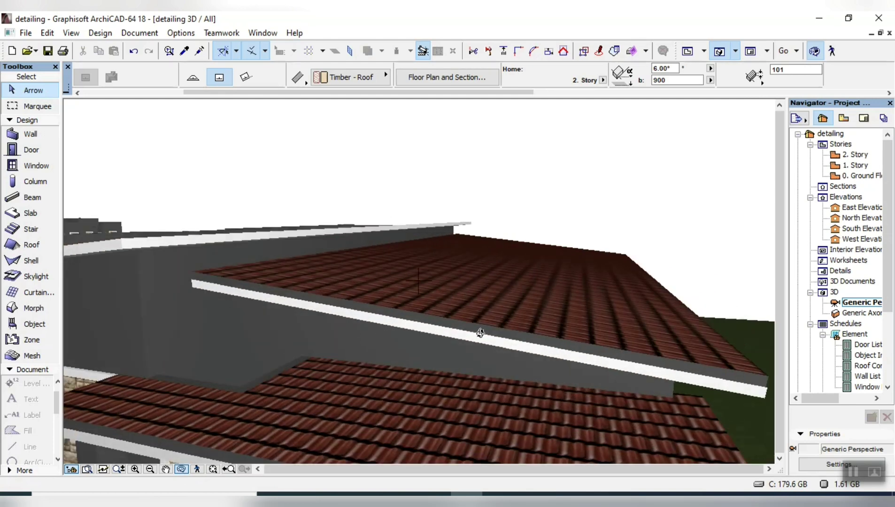
{"action": "left_click_drag", "start_coordinate": [365, 309], "coordinate": [456, 407]}
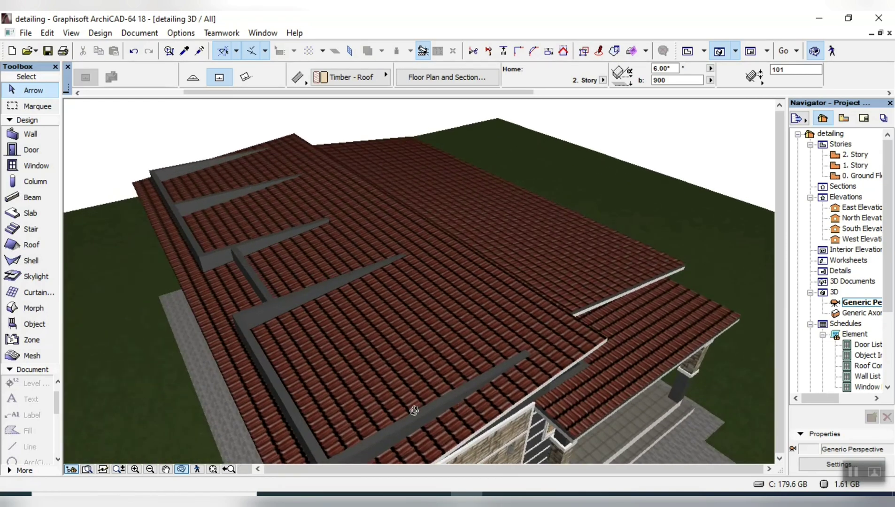
{"action": "key", "text": "Escape"}
{"action": "left_click", "coordinate": [432, 414]}
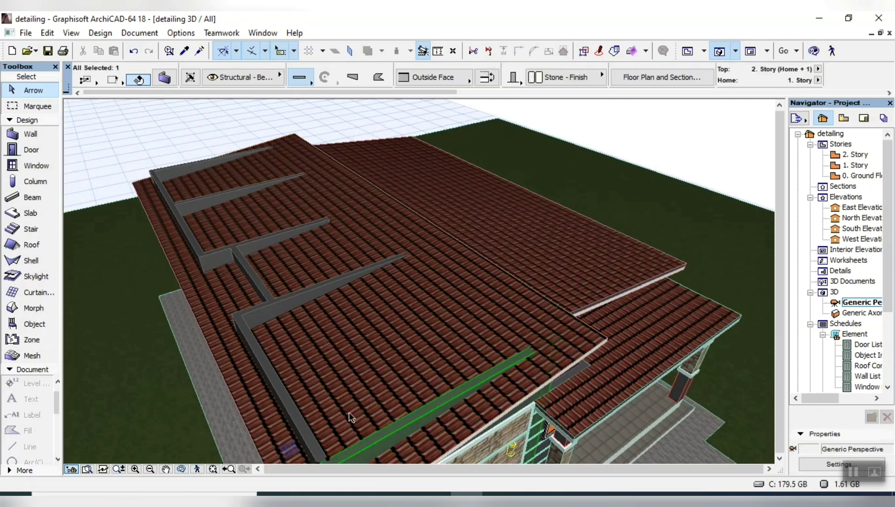
{"action": "left_click", "coordinate": [293, 407], "text": "shift"}
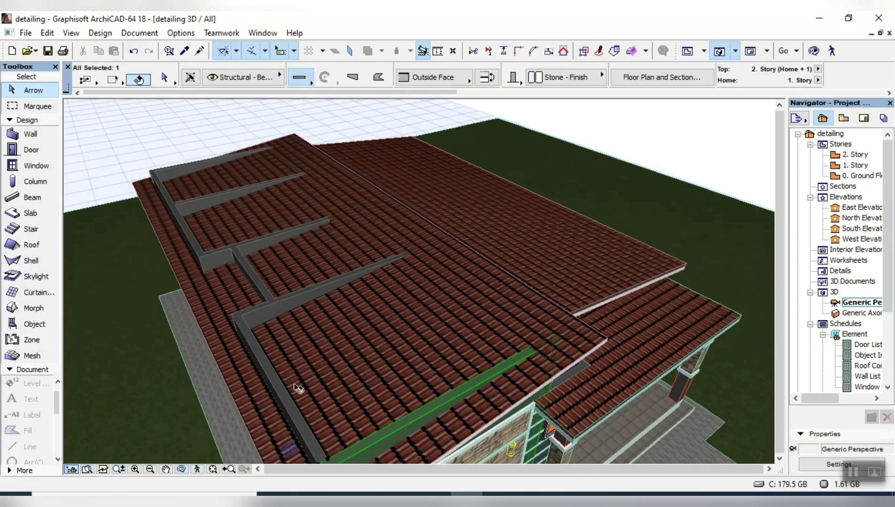
{"action": "left_click", "coordinate": [296, 302], "text": "shift"}
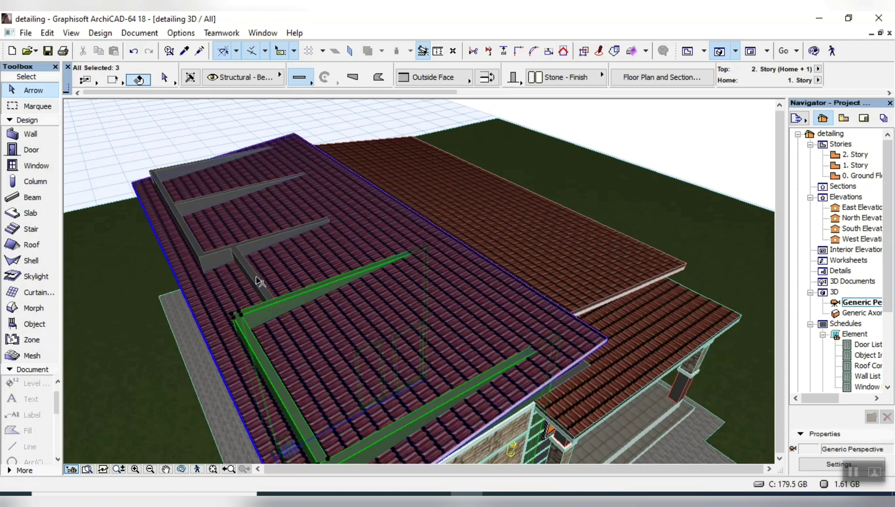
{"action": "left_click", "coordinate": [260, 282], "text": "shift"}
{"action": "left_click", "coordinate": [225, 251], "text": "shift"}
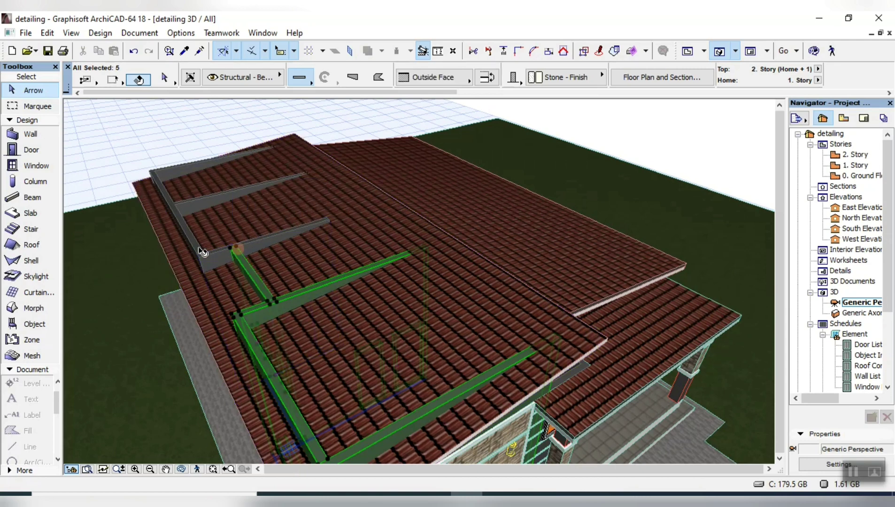
{"action": "left_click", "coordinate": [197, 248], "text": "shift"}
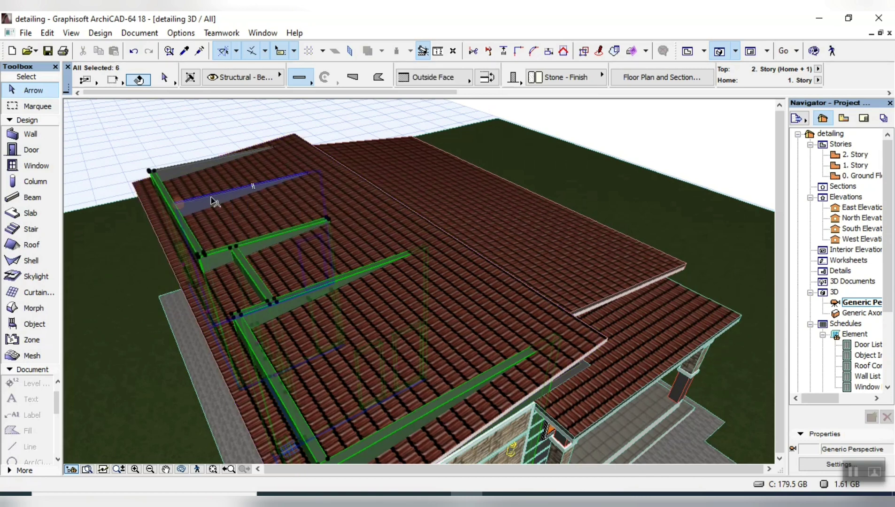
{"action": "left_click", "coordinate": [200, 198], "text": "shift"}
{"action": "left_click", "coordinate": [191, 170], "text": "shift"}
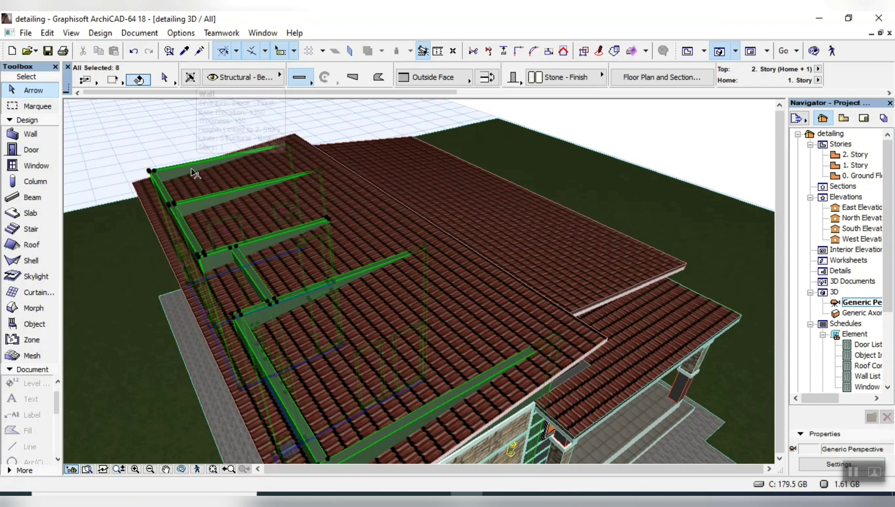
{"action": "left_click", "coordinate": [398, 226], "text": "shift"}
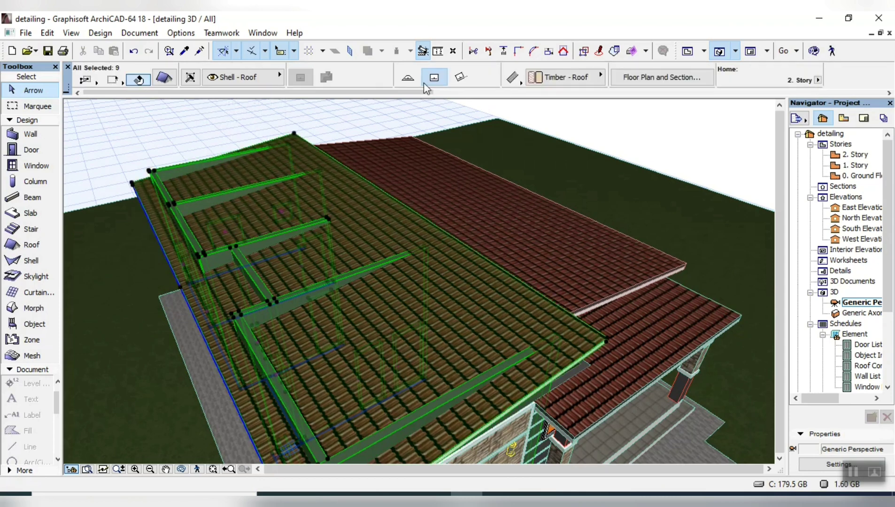
{"action": "left_click", "coordinate": [563, 52]}
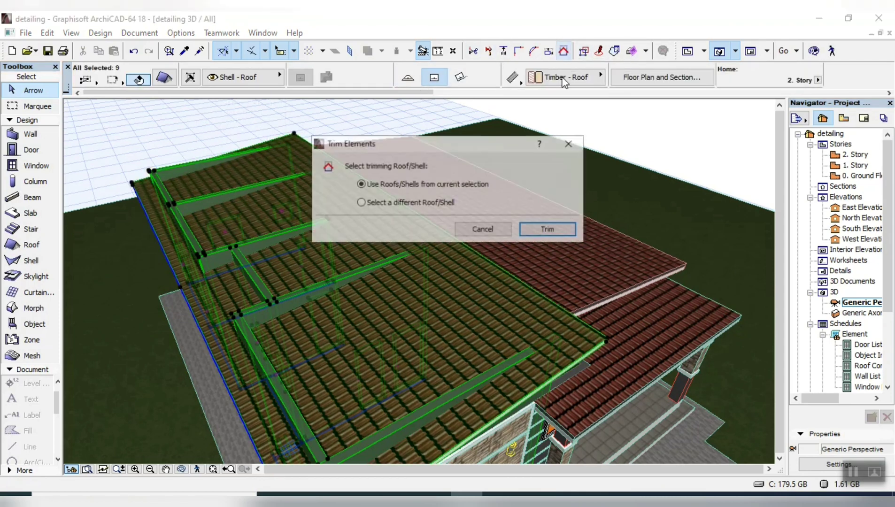
{"action": "left_click", "coordinate": [538, 233]}
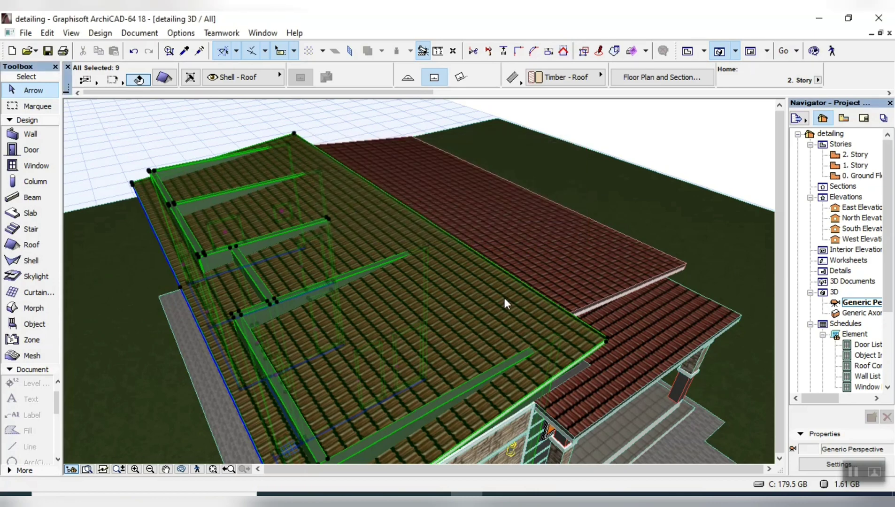
{"action": "scroll", "coordinate": [489, 202], "scroll_direction": "down", "scroll_amount": 5}
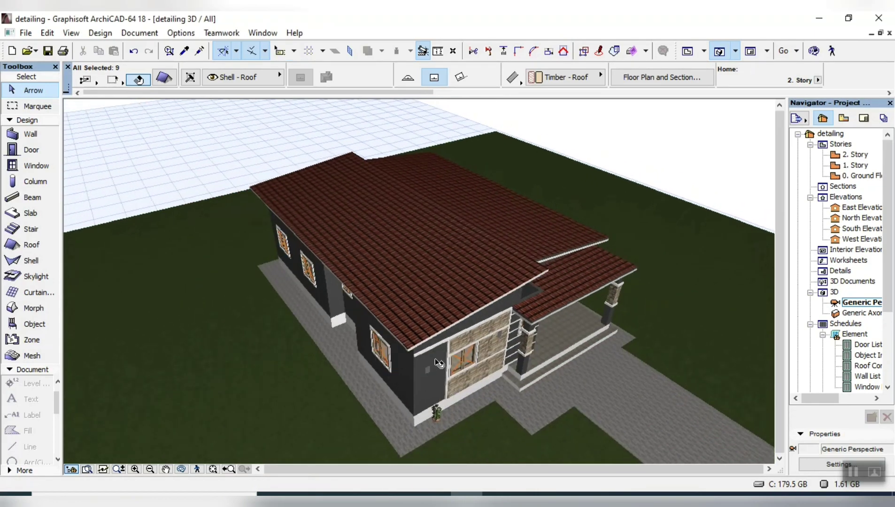
{"action": "scroll", "coordinate": [441, 363], "scroll_direction": "up", "scroll_amount": 3}
{"action": "key", "text": "Escape"}
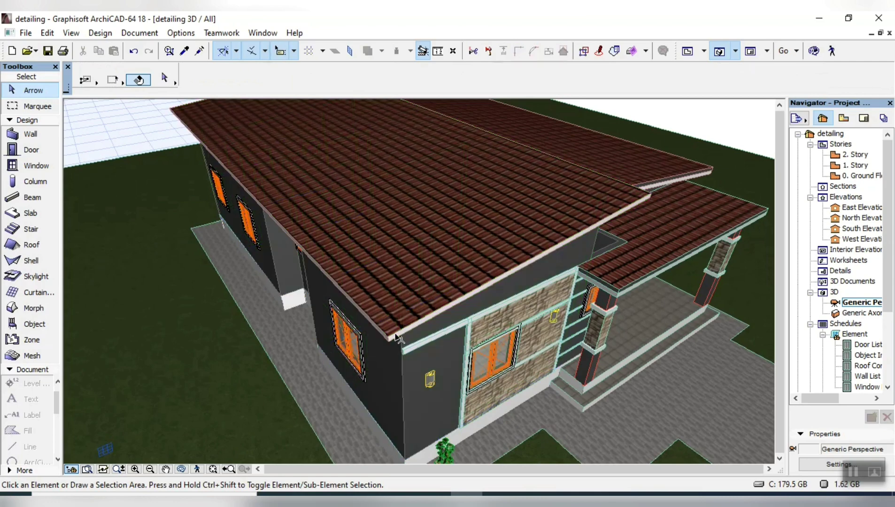
Copy the western roof straight up by 100 from its front lower corner, stacking a second layer on it.
{"action": "left_click", "coordinate": [399, 331]}
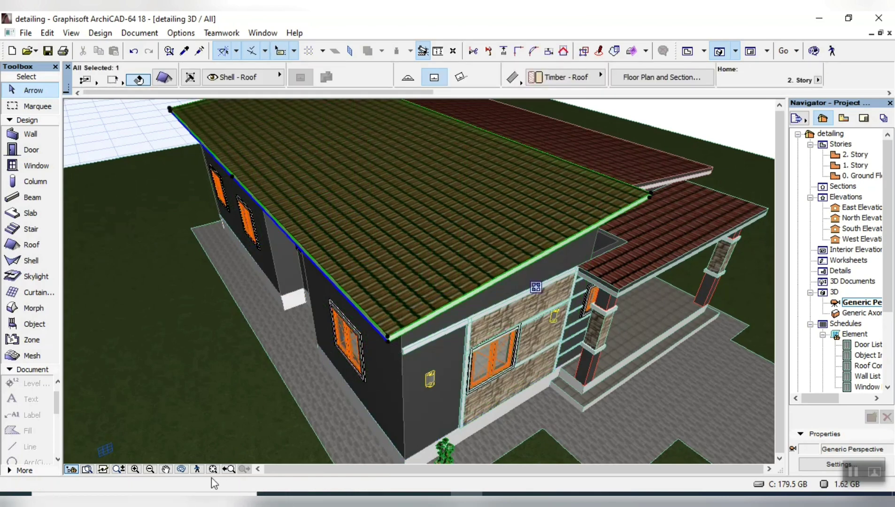
{"action": "left_click", "coordinate": [178, 469]}
{"action": "left_click_drag", "start_coordinate": [235, 415], "coordinate": [218, 381]}
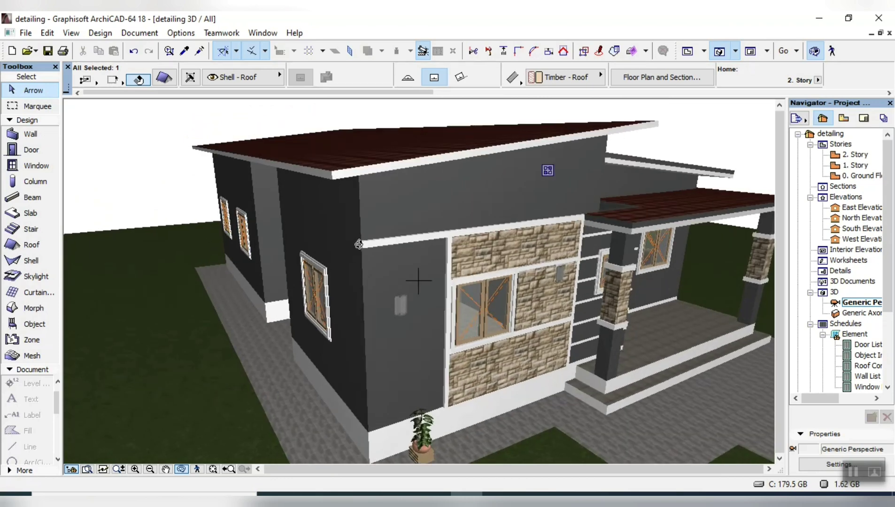
{"action": "middle_click_drag", "start_coordinate": [360, 243], "coordinate": [362, 345]}
{"action": "scroll", "coordinate": [362, 345], "scroll_direction": "up", "scroll_amount": 4}
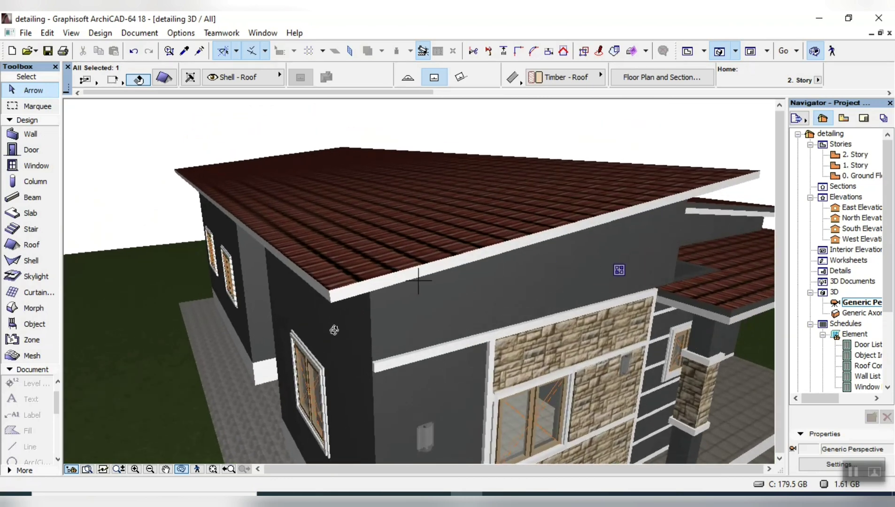
{"action": "key", "text": "Escape"}
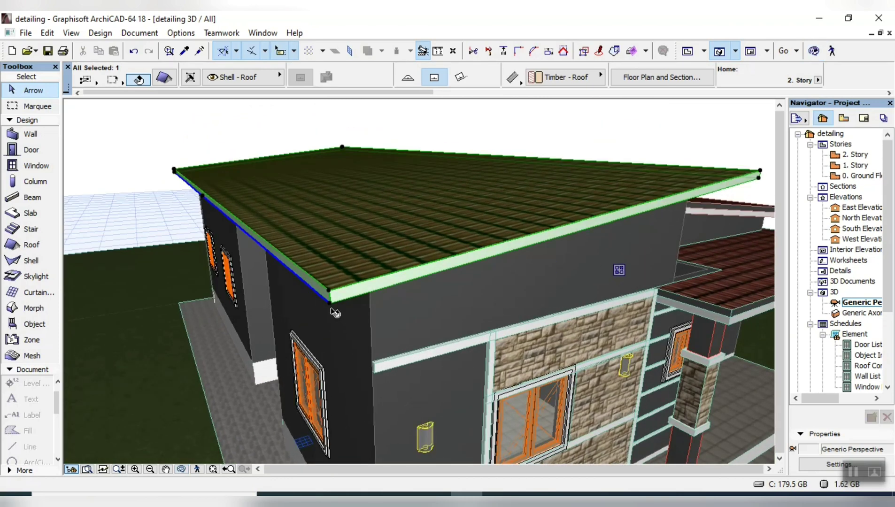
{"action": "key", "text": "ctrl+shift+d"}
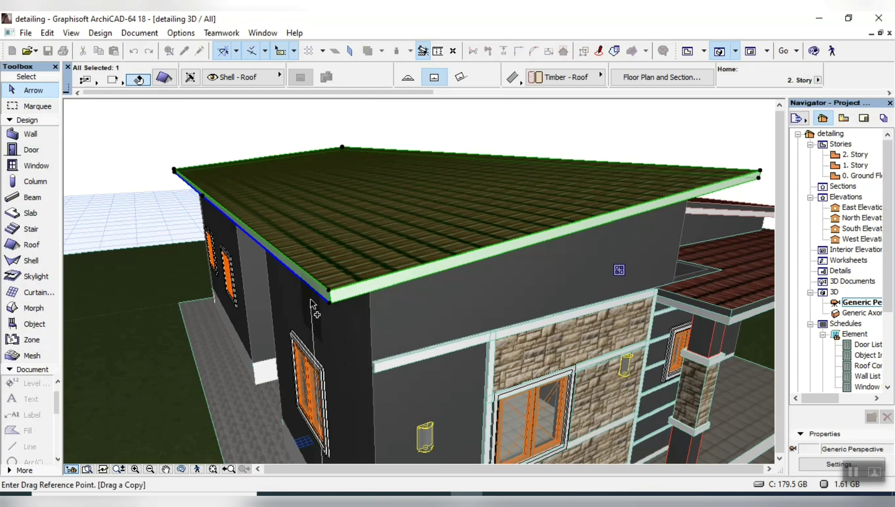
{"action": "left_click", "coordinate": [333, 305]}
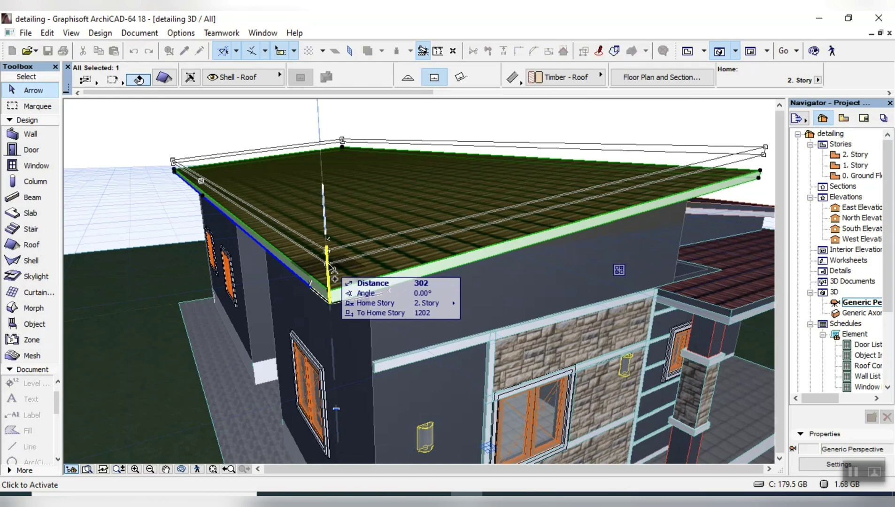
{"action": "type", "text": "1"}
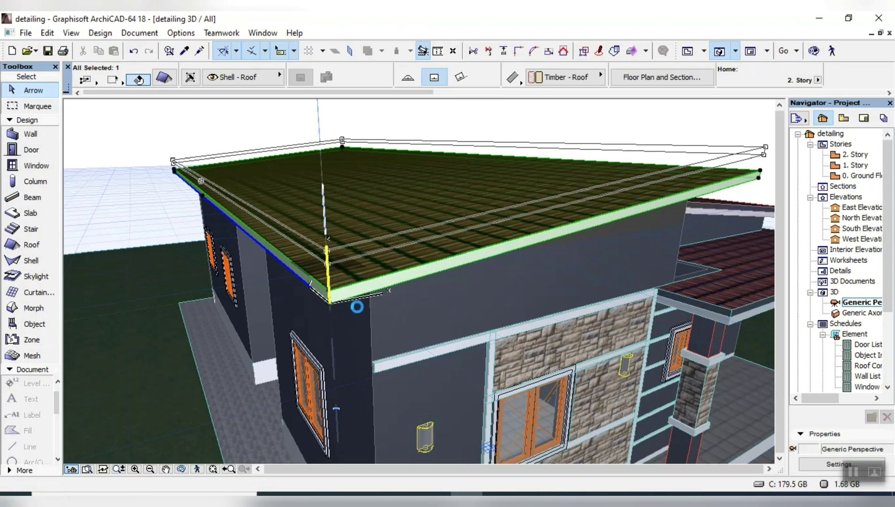
{"action": "left_click", "coordinate": [357, 306]}
Override the edge surface of the copied upper roof layer with Paint - Dark Gray and deselect it.
{"action": "left_click", "coordinate": [171, 83]}
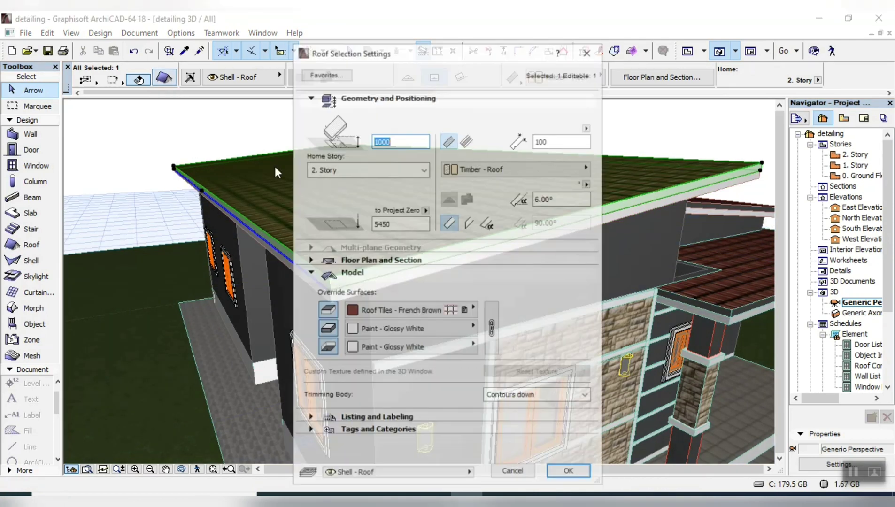
{"action": "left_click", "coordinate": [414, 331]}
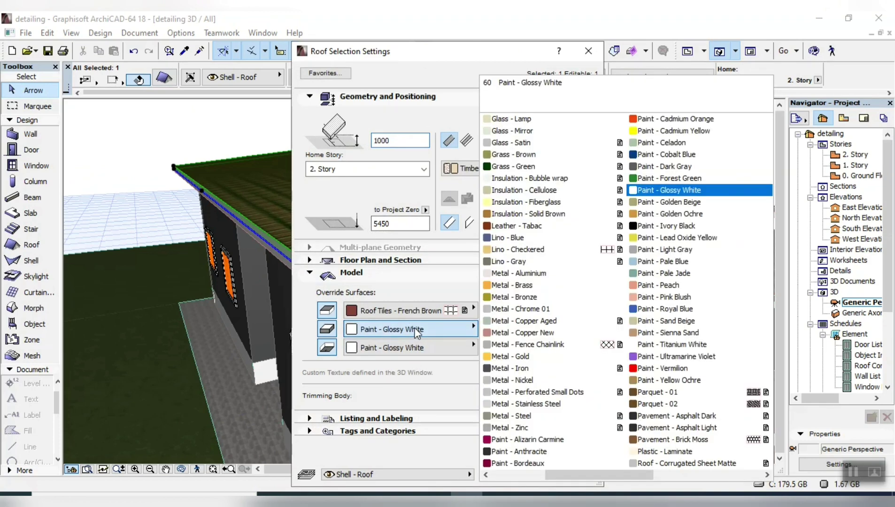
{"action": "left_click", "coordinate": [668, 167]}
{"action": "left_click", "coordinate": [572, 473]}
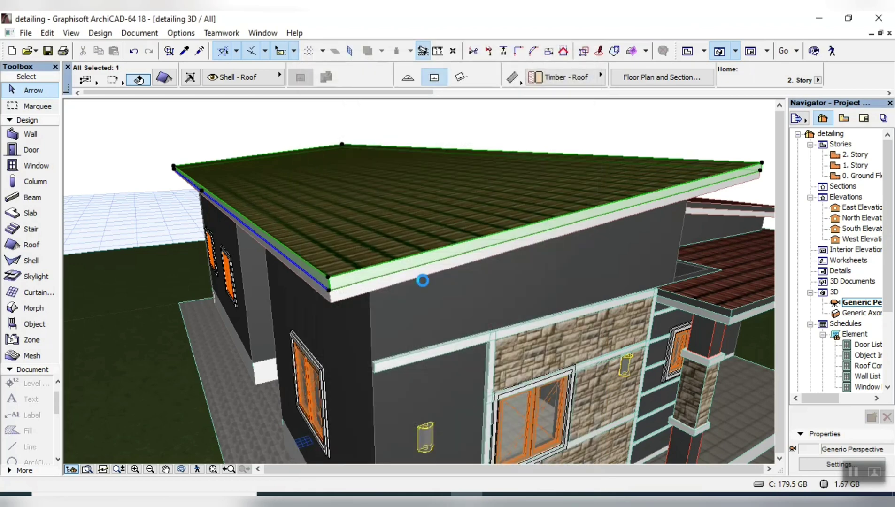
{"action": "scroll", "coordinate": [310, 415], "scroll_direction": "down", "scroll_amount": 5}
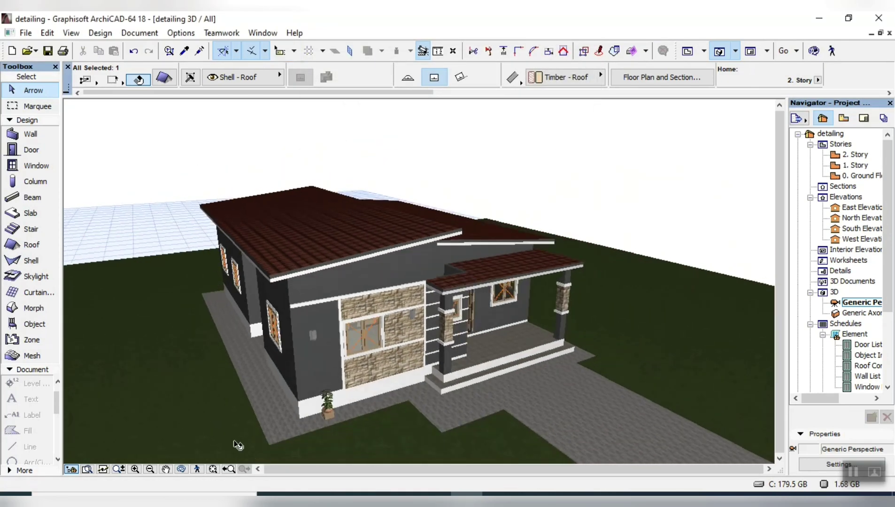
{"action": "key", "text": "Escape"}
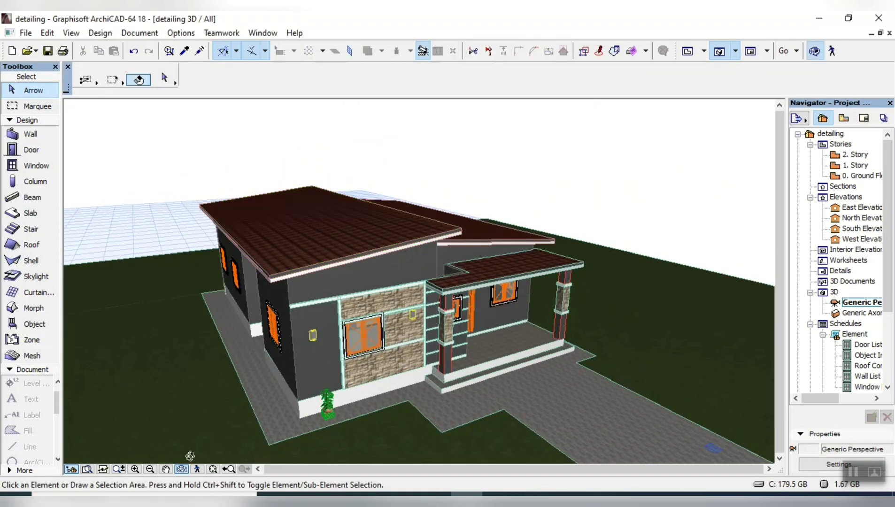
Examine the two-layer roof edges and how the roofs meet the walls from the front, eastern and western sides.
{"action": "left_click_drag", "start_coordinate": [555, 404], "coordinate": [275, 331]}
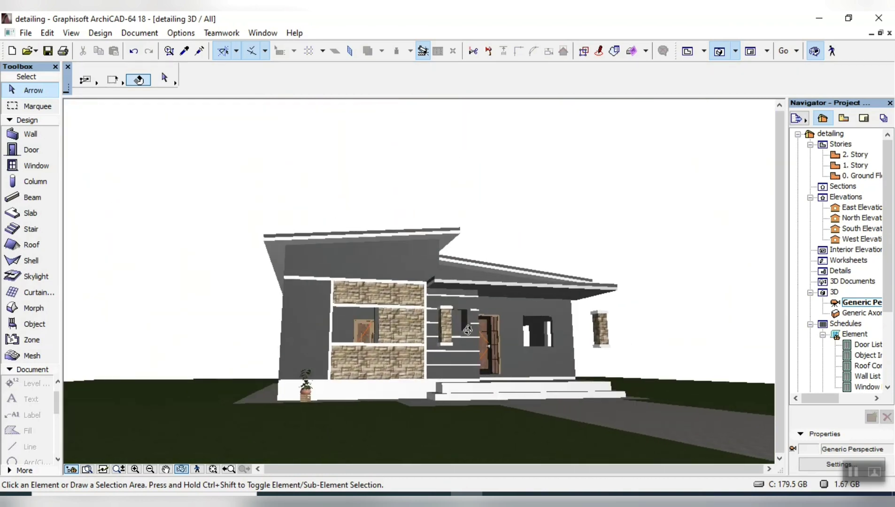
{"action": "left_click_drag", "start_coordinate": [468, 330], "coordinate": [490, 350]}
{"action": "left_click_drag", "start_coordinate": [530, 400], "coordinate": [533, 405]}
{"action": "scroll", "coordinate": [534, 405], "scroll_direction": "up", "scroll_amount": 3}
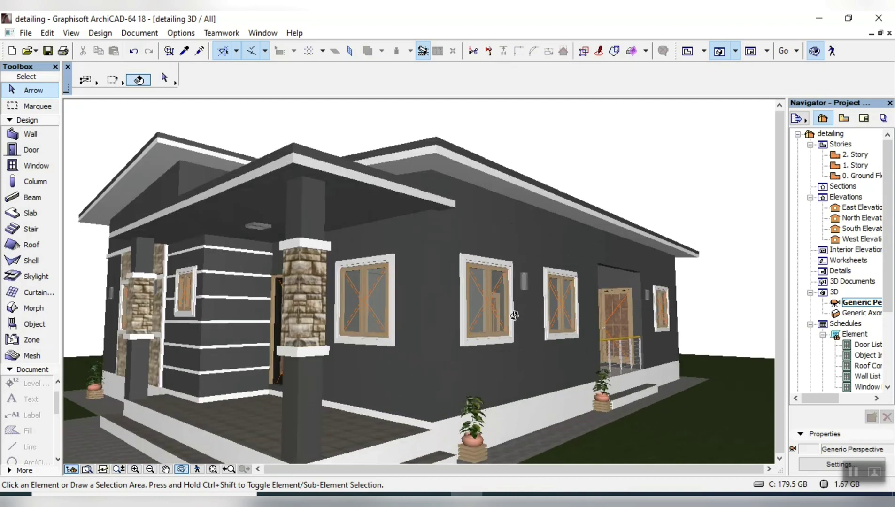
{"action": "left_click_drag", "start_coordinate": [513, 316], "coordinate": [454, 362]}
{"action": "scroll", "coordinate": [453, 362], "scroll_direction": "down", "scroll_amount": 10}
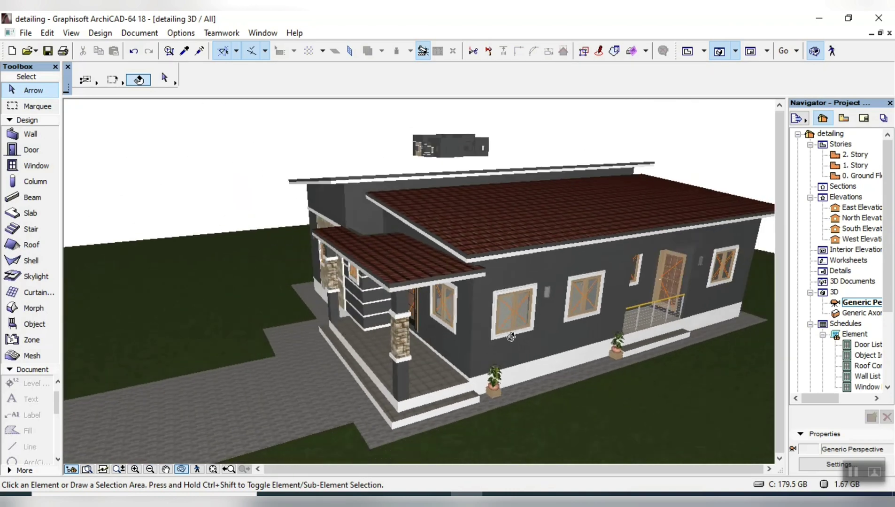
{"action": "left_click_drag", "start_coordinate": [343, 309], "coordinate": [300, 351]}
{"action": "left_click_drag", "start_coordinate": [148, 339], "coordinate": [222, 348]}
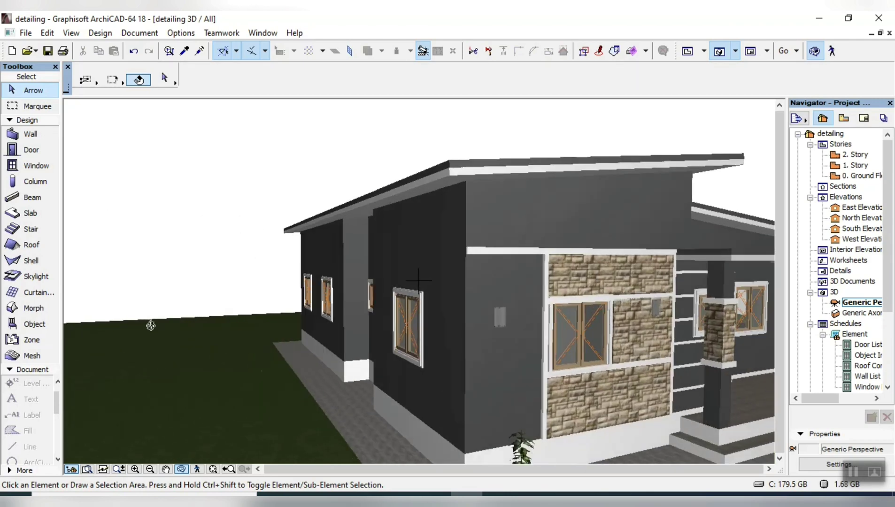
{"action": "left_click_drag", "start_coordinate": [150, 325], "coordinate": [406, 345]}
{"action": "left_click_drag", "start_coordinate": [562, 345], "coordinate": [308, 336]}
{"action": "left_click_drag", "start_coordinate": [565, 402], "coordinate": [619, 399]}
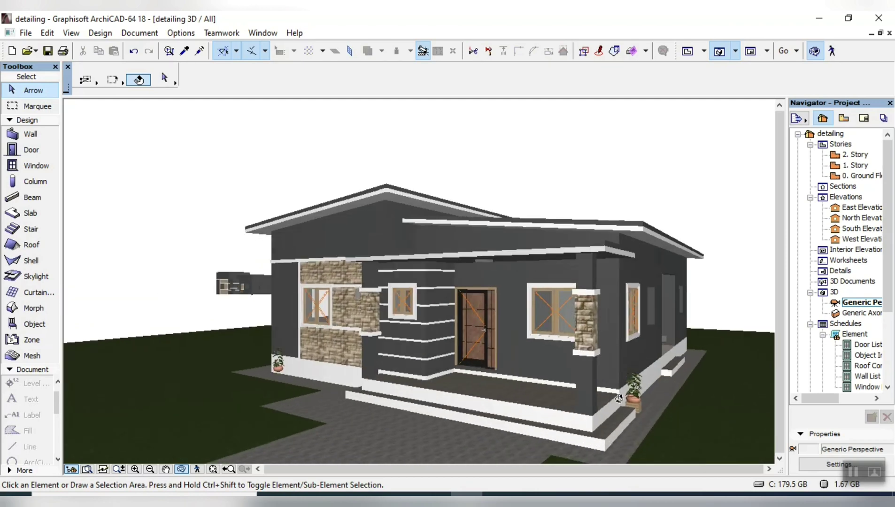